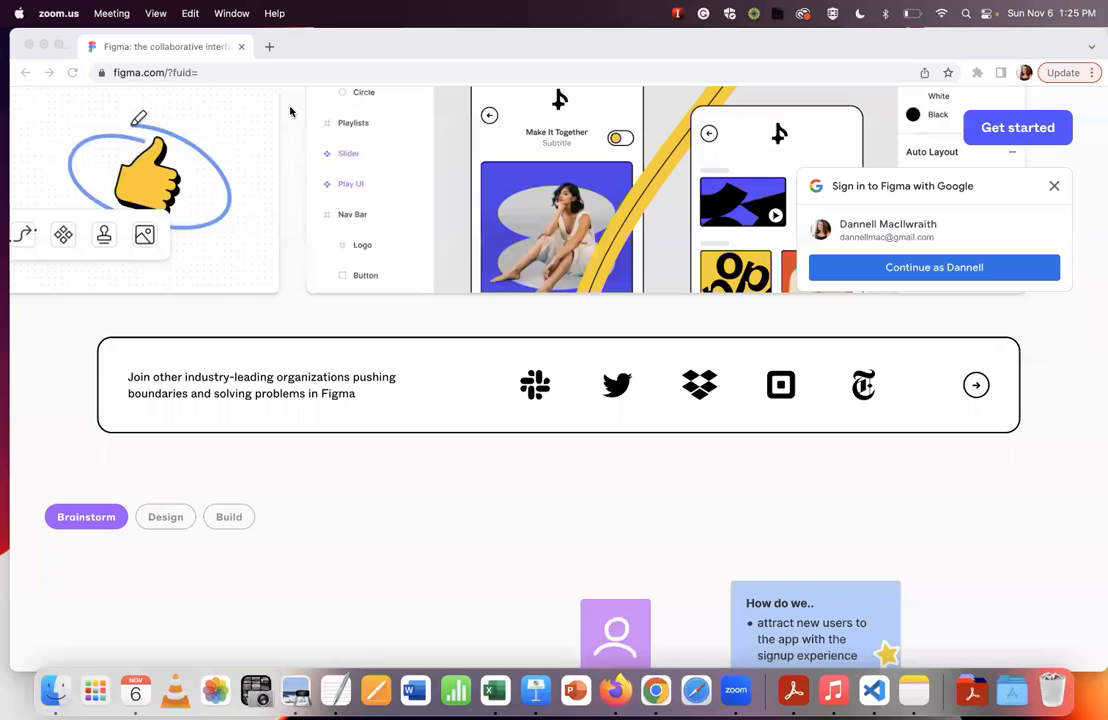
# Sign in to Figma with the suggested Google account.
pyautogui.scroll(3, 296, 290)
pyautogui.scroll(10, 296, 303)
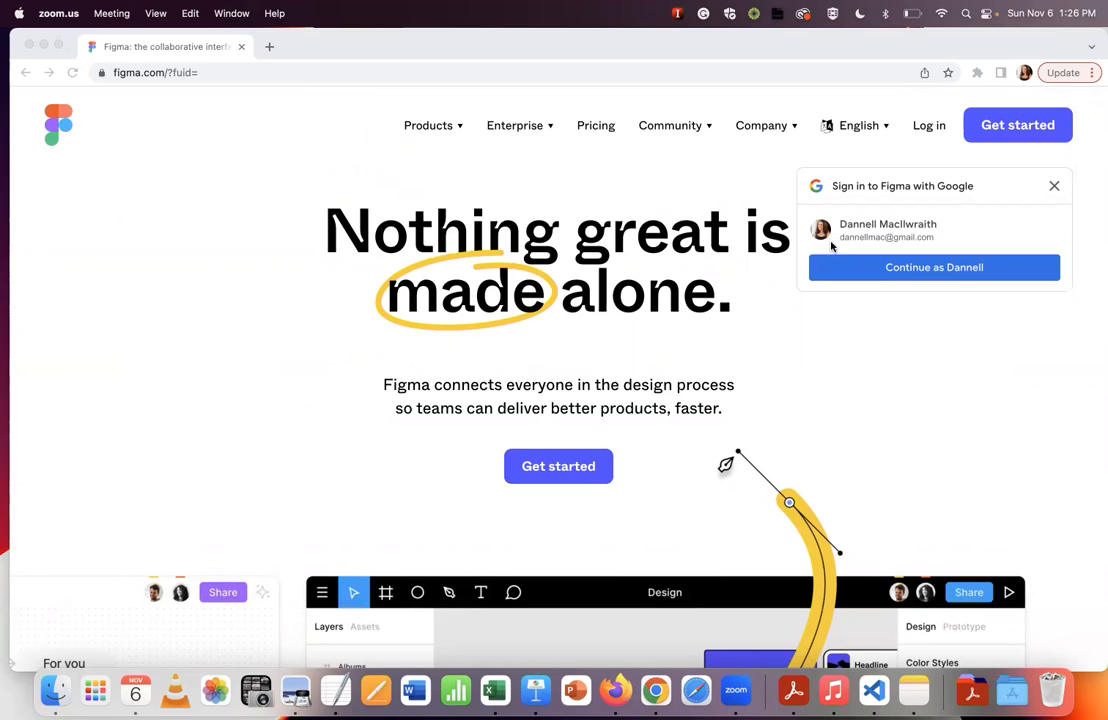
pyautogui.click(918, 269)
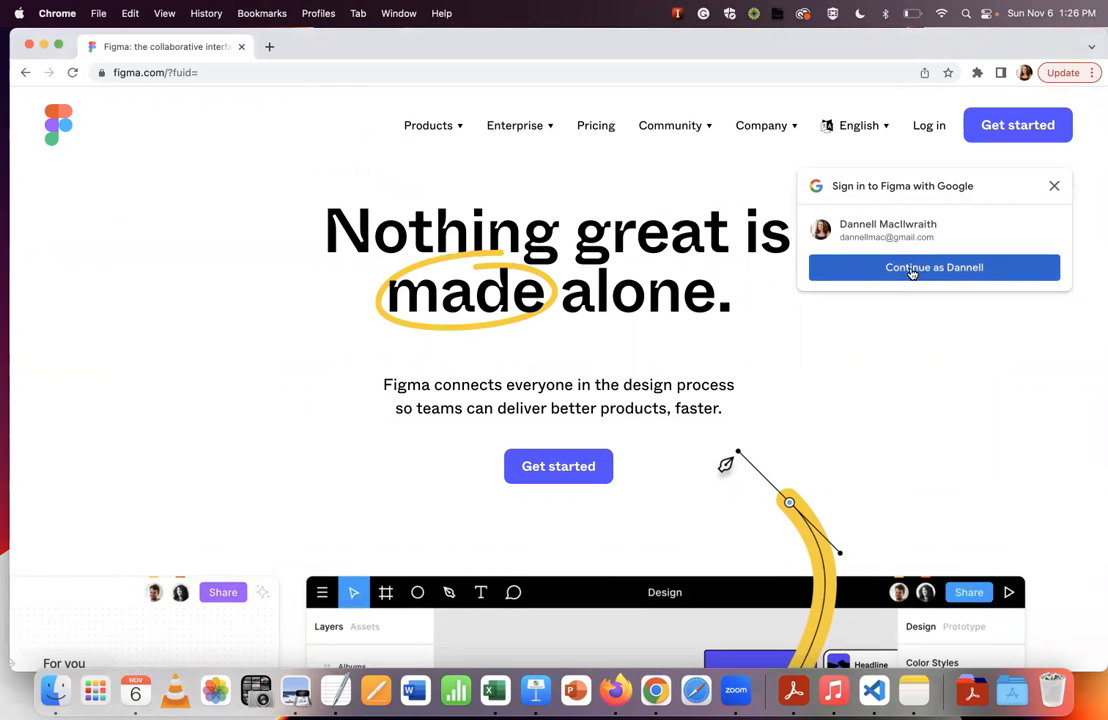
pyautogui.click(910, 272)
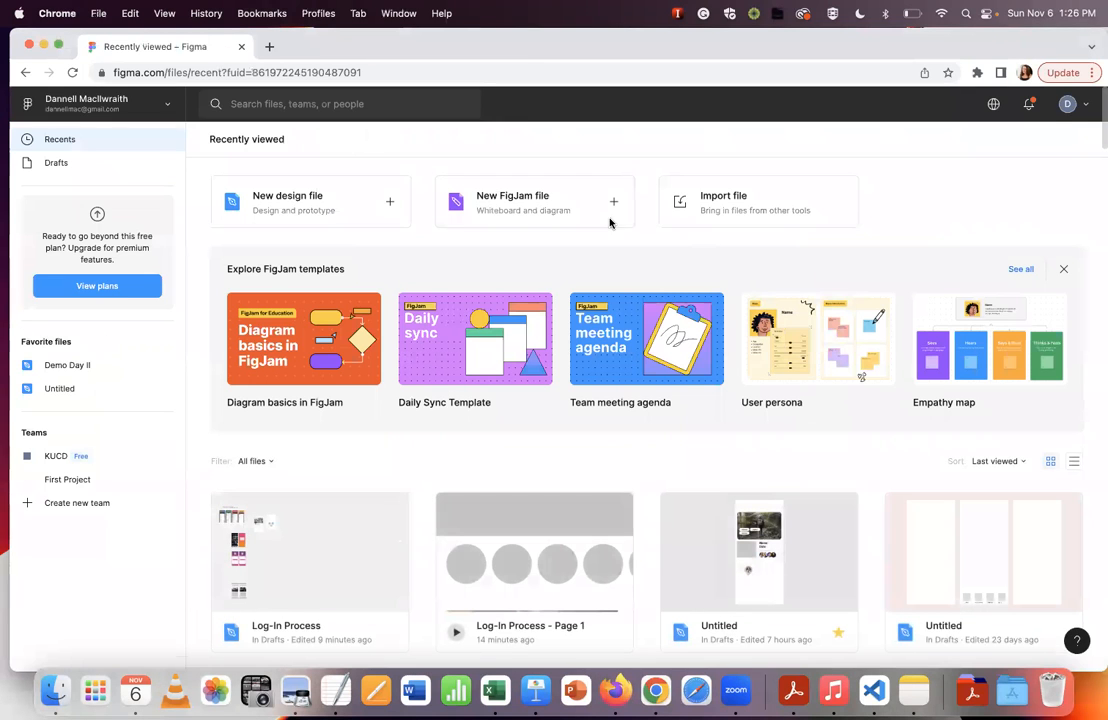
# Create a new design file and name it "Name of My APP".
pyautogui.click(336, 202)
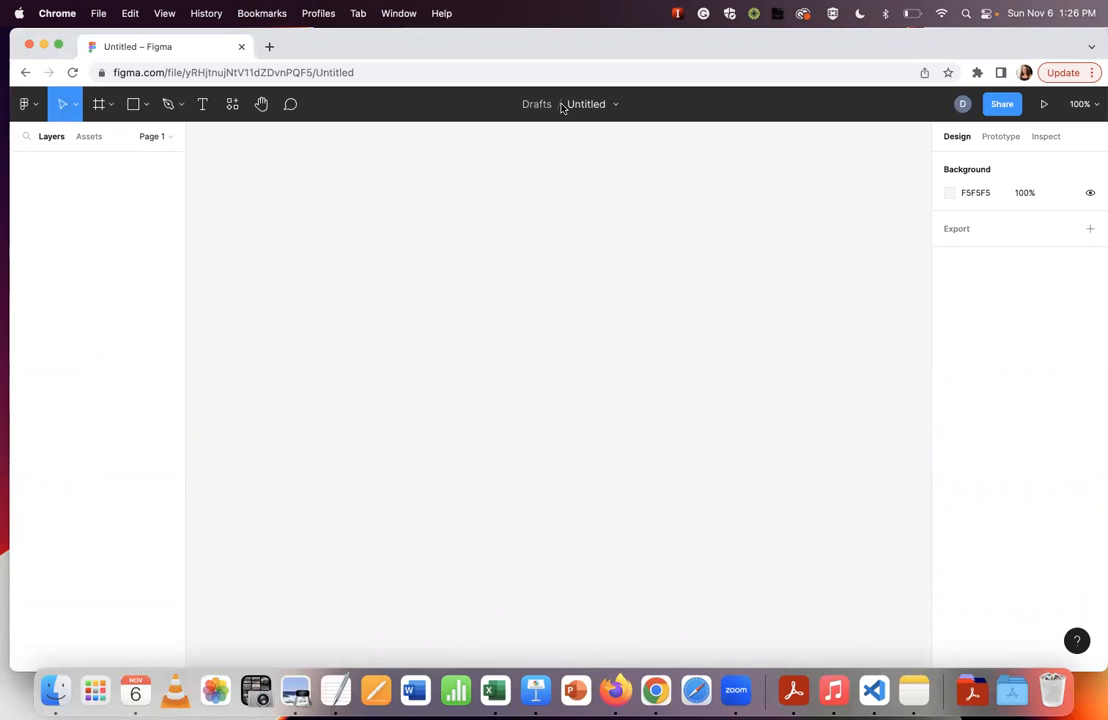
pyautogui.doubleClick(590, 104)
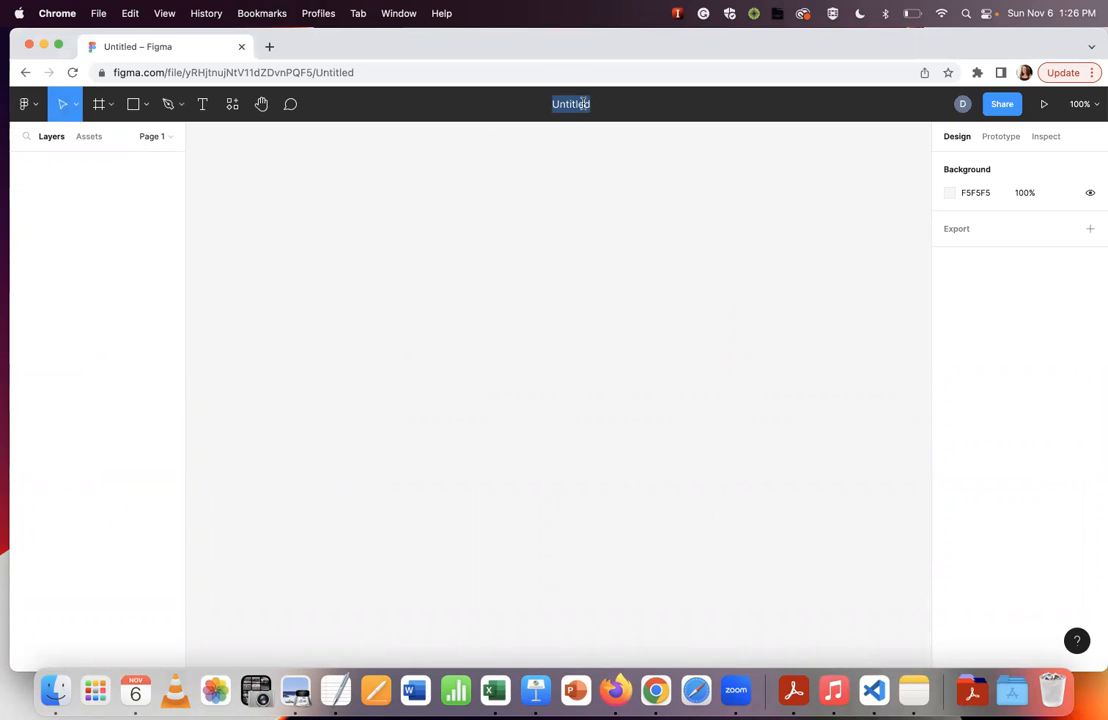
pyautogui.write('Lo')
pyautogui.write('O')
pyautogui.write('Name of My A')
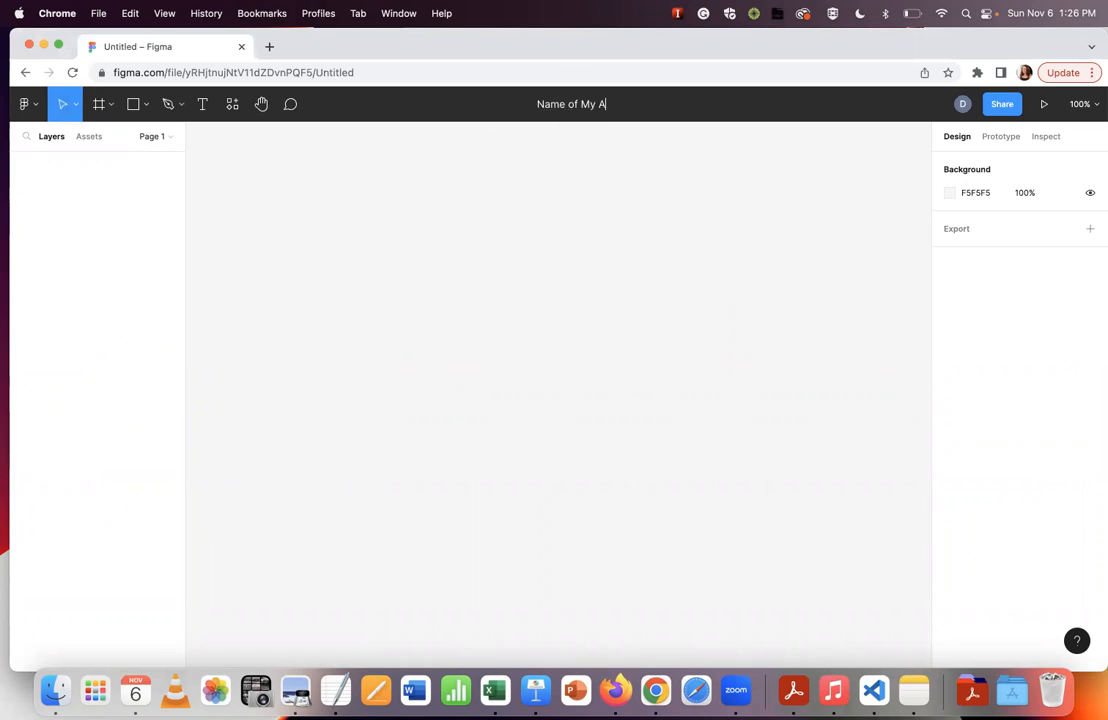
pyautogui.write('PP')
pyautogui.press('Return')
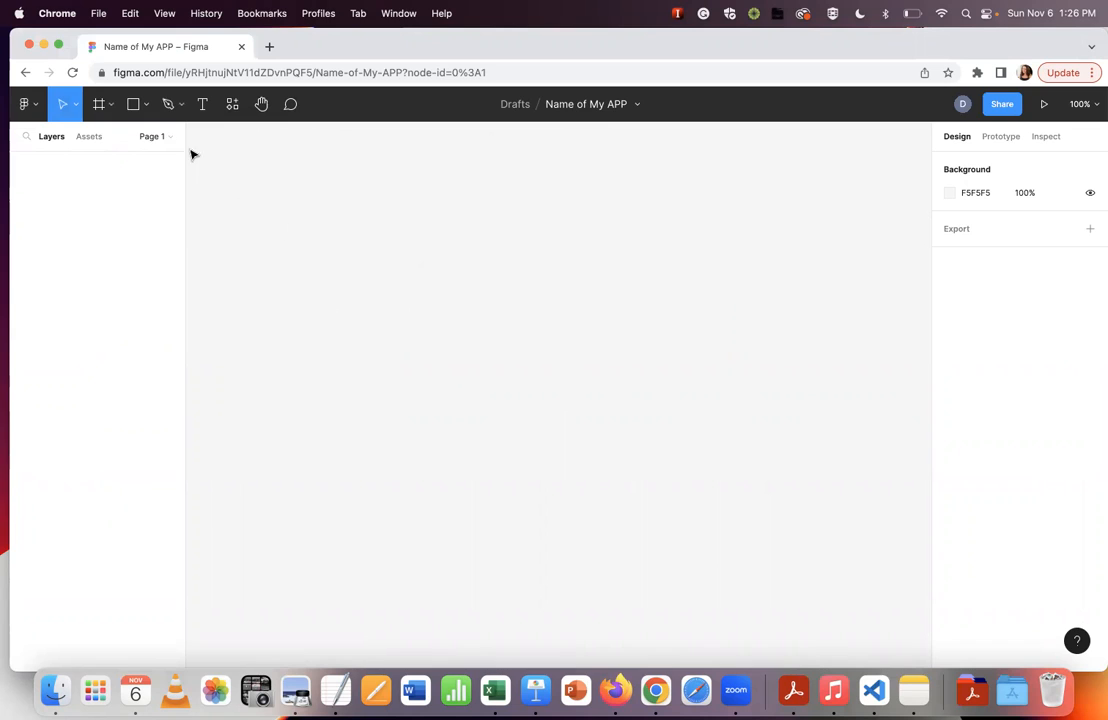
# Add a phone frame using the iPhone 13 / 13 Pro preset.
pyautogui.click(108, 107)
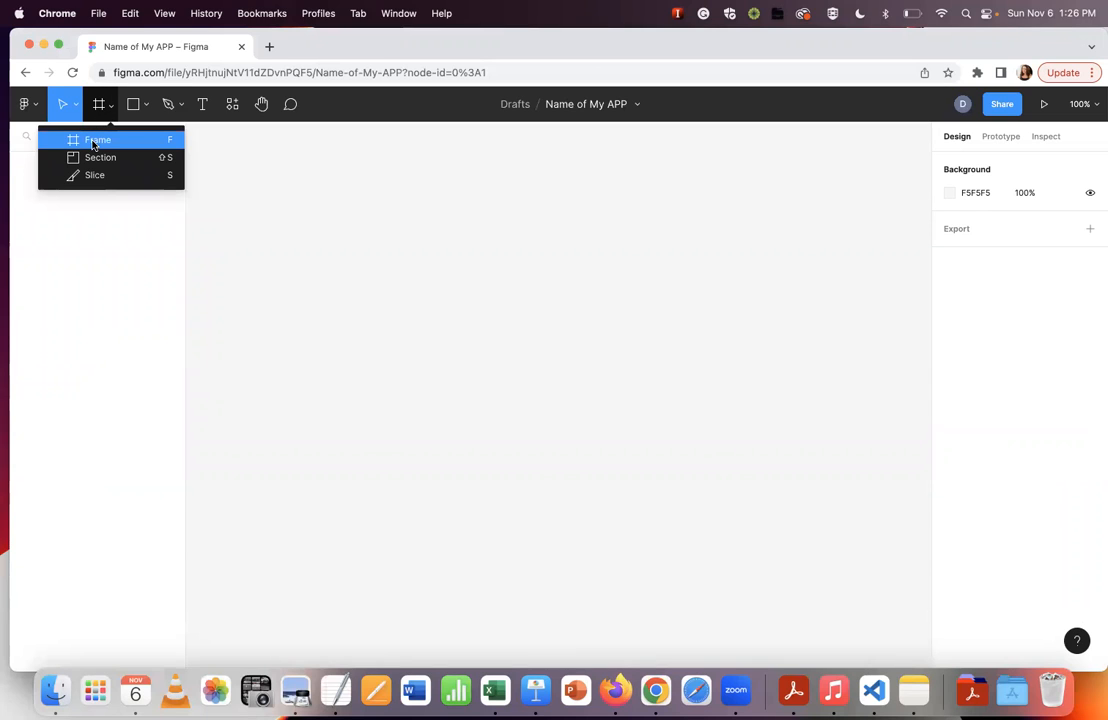
pyautogui.click(93, 145)
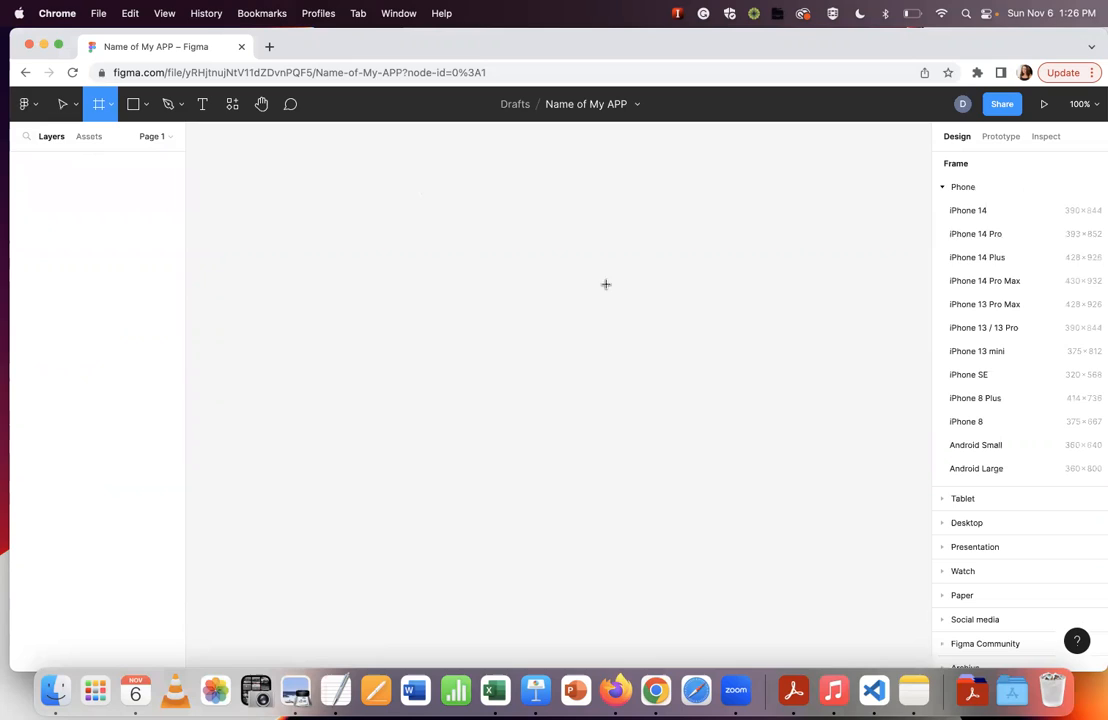
pyautogui.click(1006, 330)
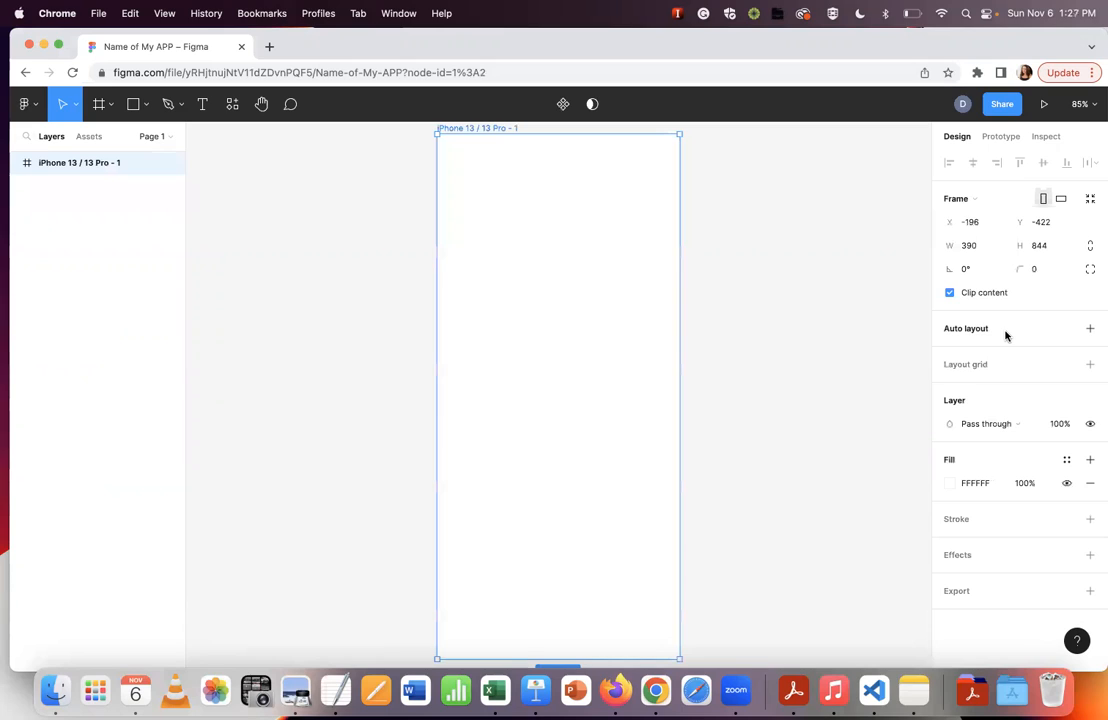
# Rename the iPhone frame "Phone Homescreen" and deselect it.
pyautogui.press('-')
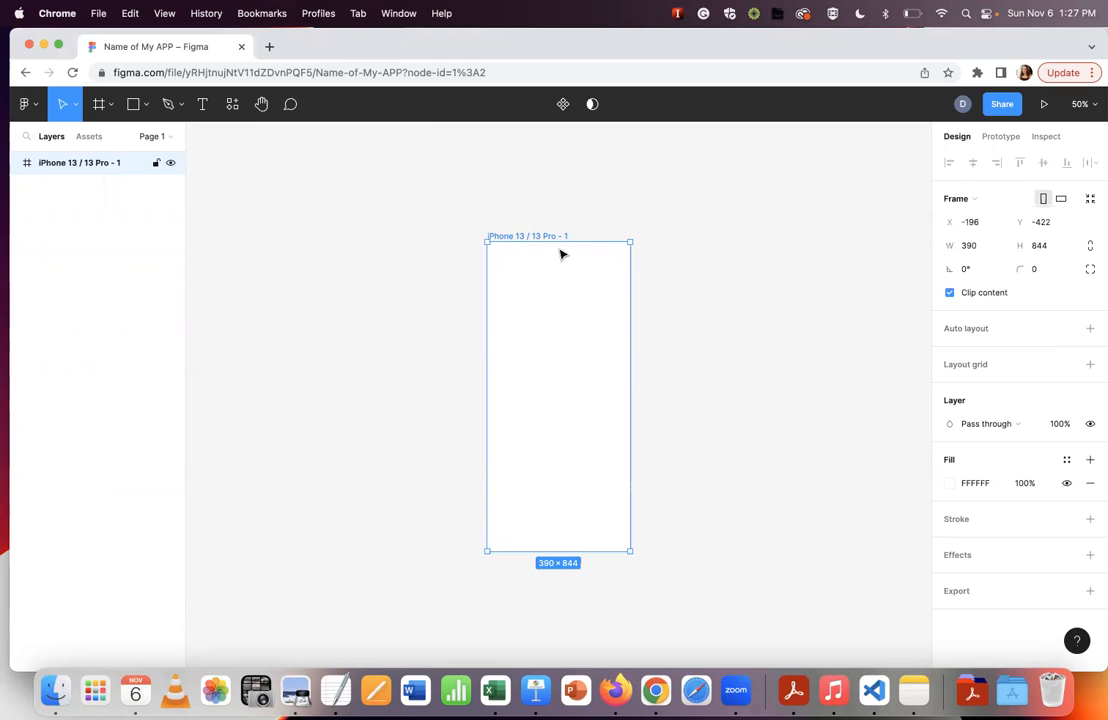
pyautogui.click(477, 235)
pyautogui.doubleClick(504, 237)
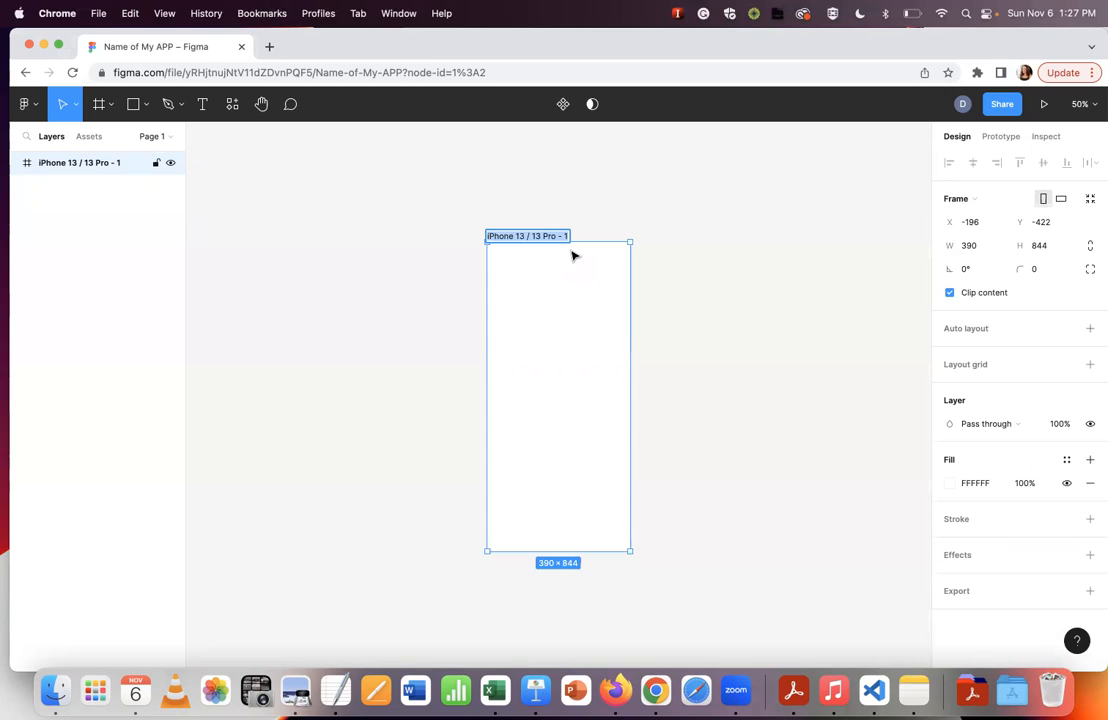
pyautogui.write('Phone Homescreen')
pyautogui.press('Return')
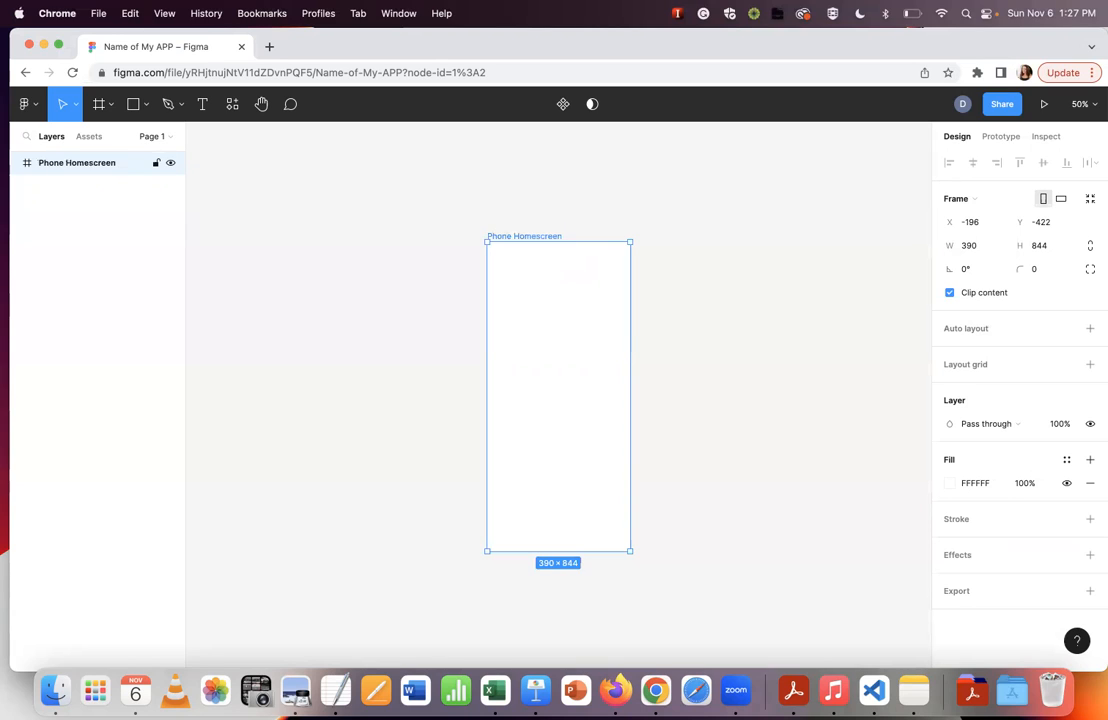
pyautogui.hscroll(3, 492, 203)
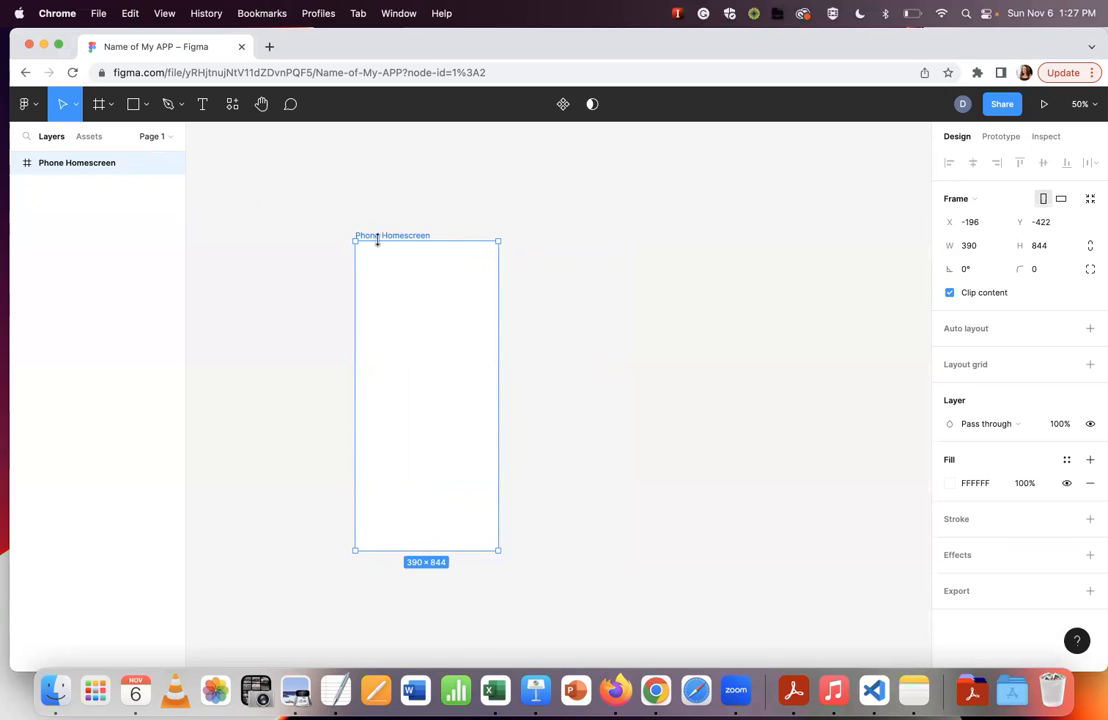
pyautogui.click(561, 313)
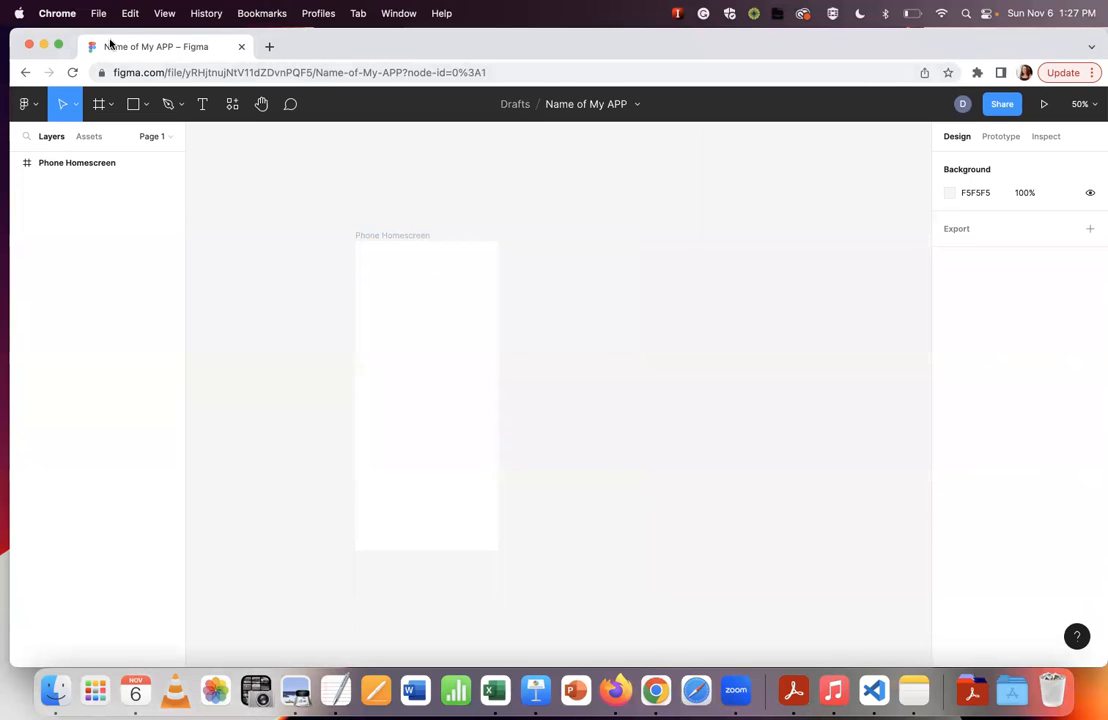
# Search for images of "iphone 13 homescreen" on Google in a new browser tab.
pyautogui.moveTo(72, 44); pyautogui.dragTo(72, 107)
pyautogui.click(269, 109)
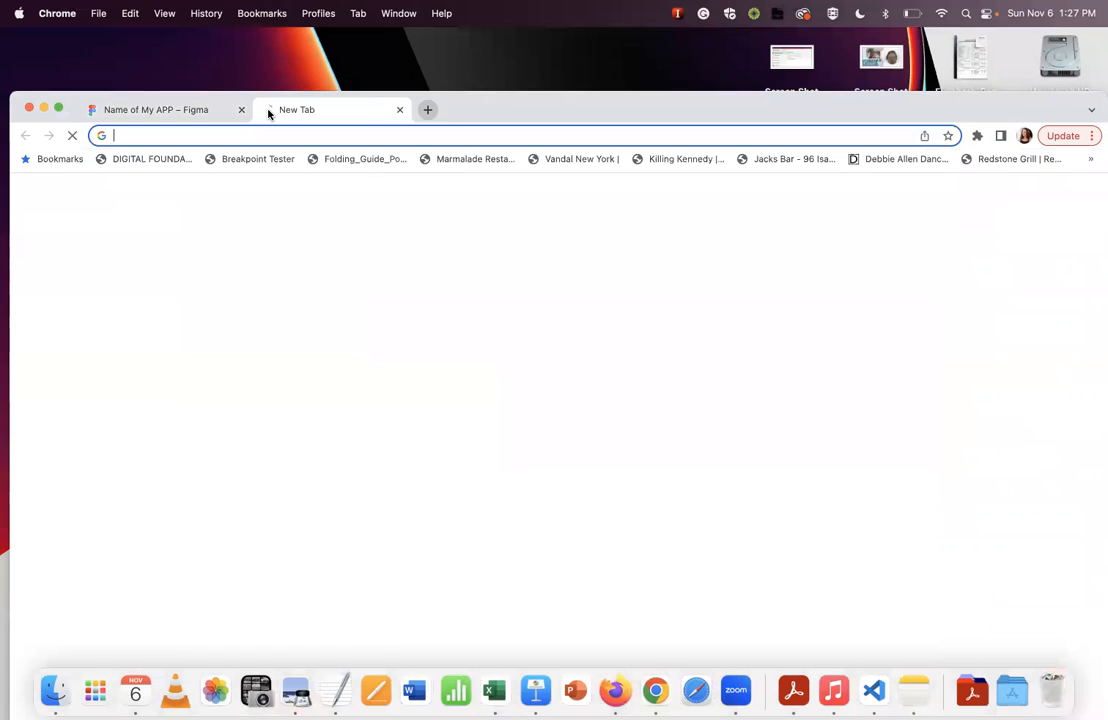
pyautogui.write('iphone ')
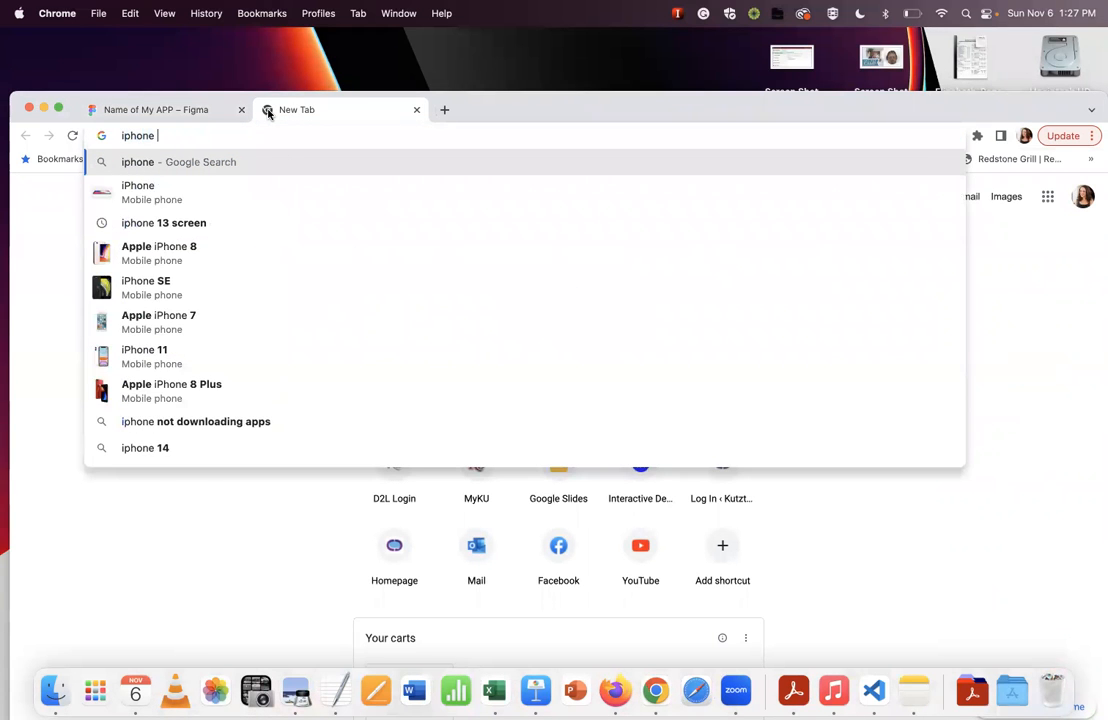
pyautogui.write('13 homes')
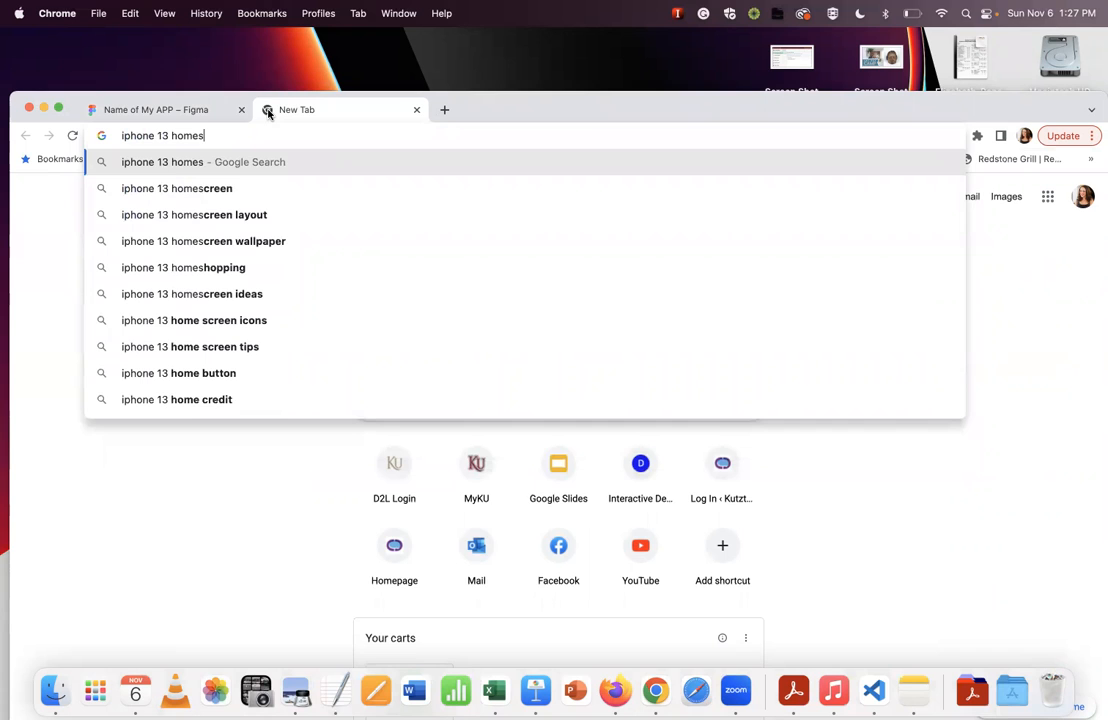
pyautogui.press('Down')
pyautogui.press('Return')
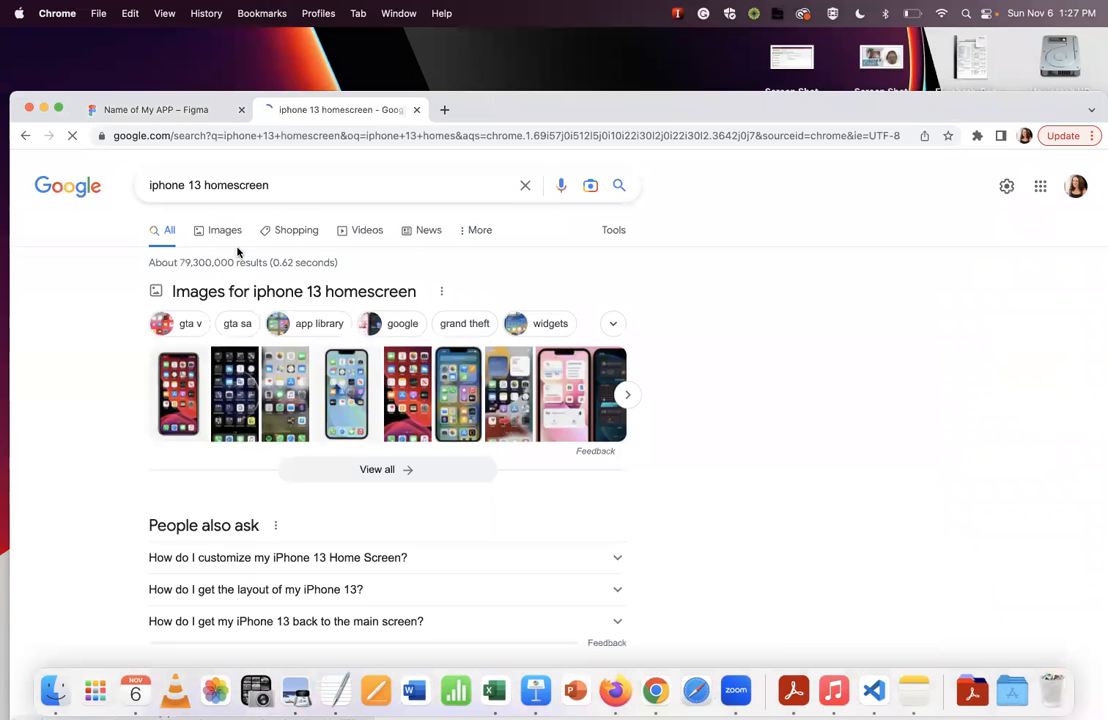
pyautogui.click(228, 232)
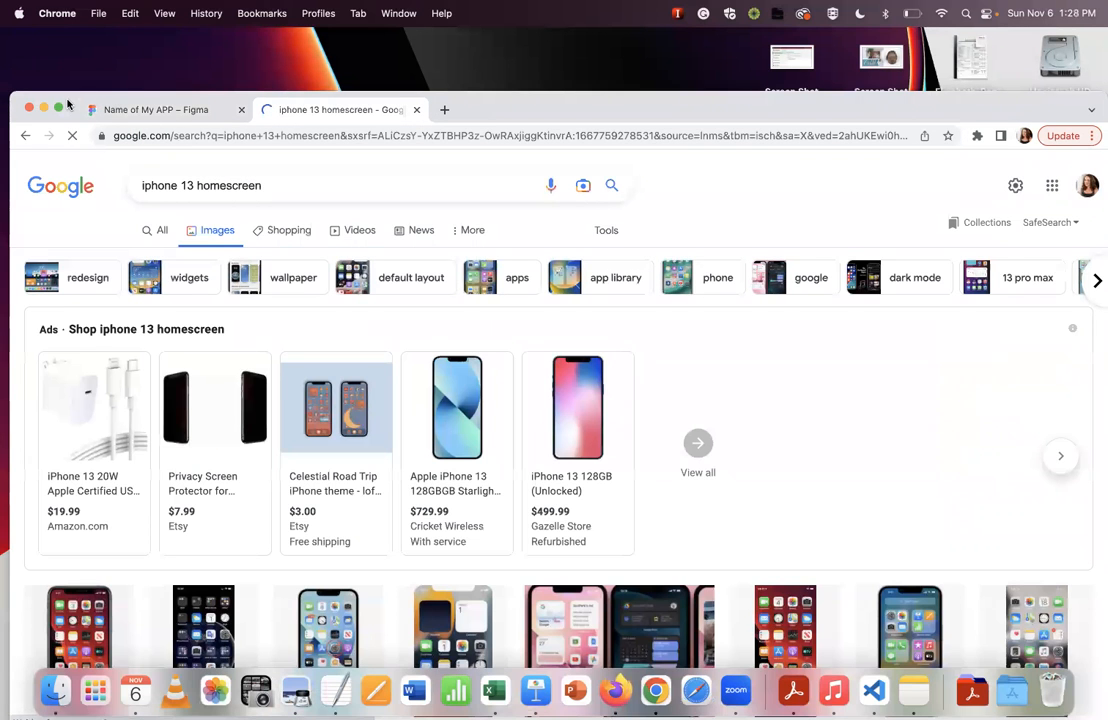
# Save the dark home screen image from forums.macrumors.com to the Desktop under its suggested file name.
pyautogui.moveTo(62, 89); pyautogui.dragTo(64, 75)
pyautogui.scroll(-5, 188, 279)
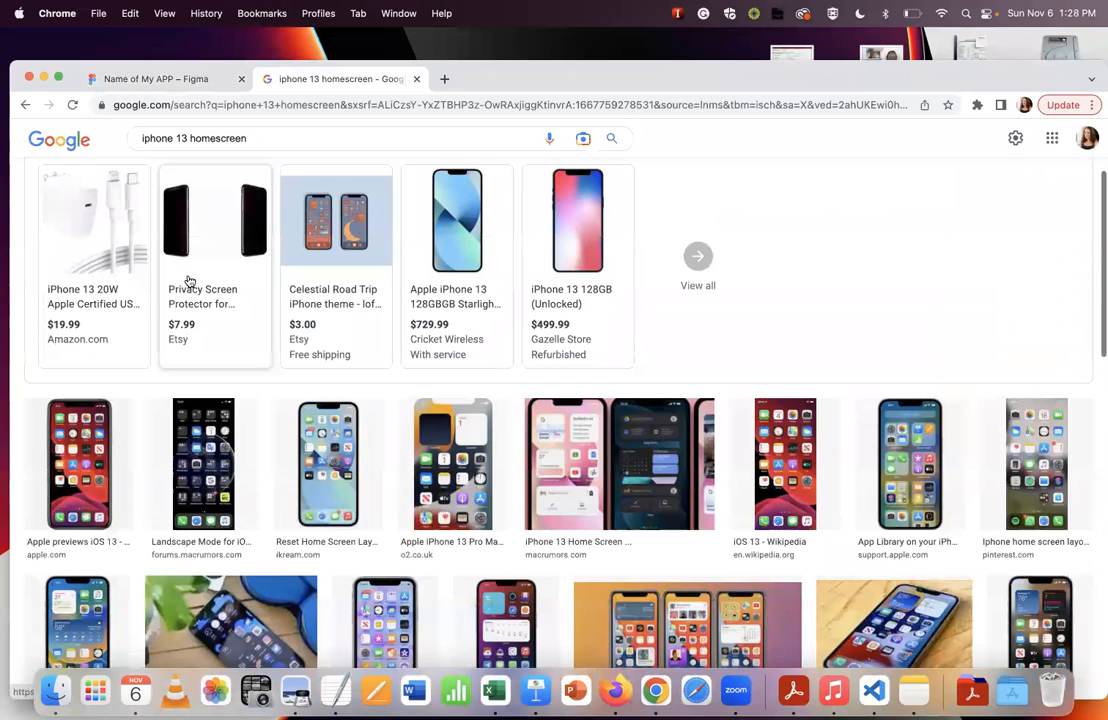
pyautogui.click(203, 450)
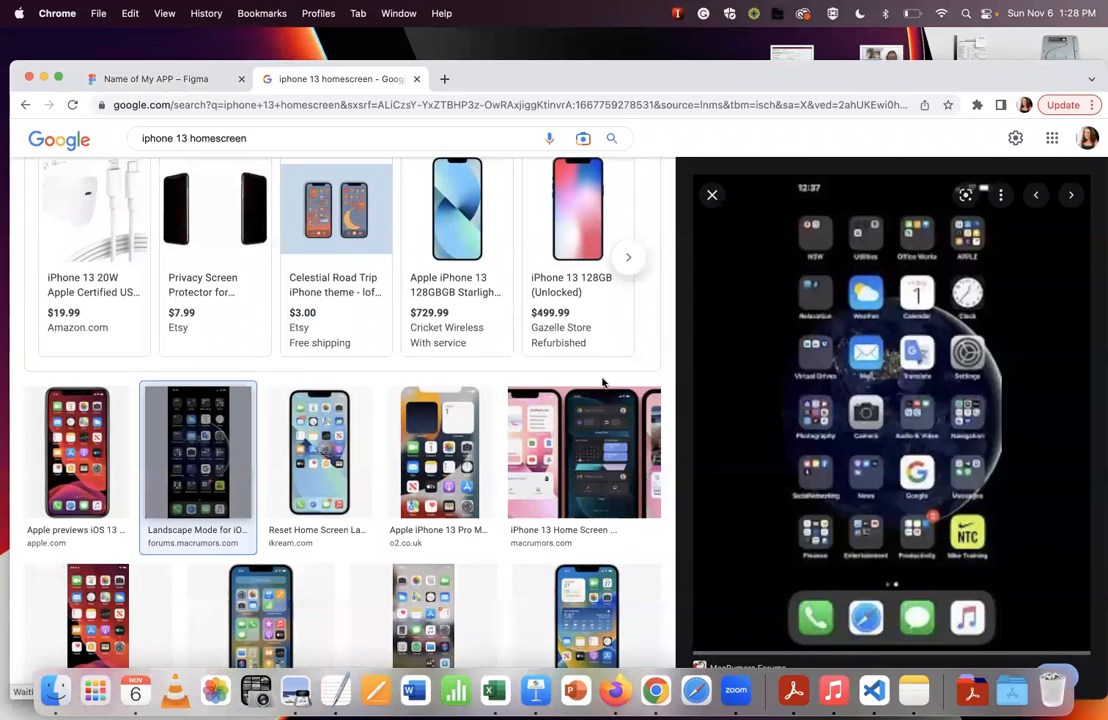
pyautogui.rightClick(857, 367)
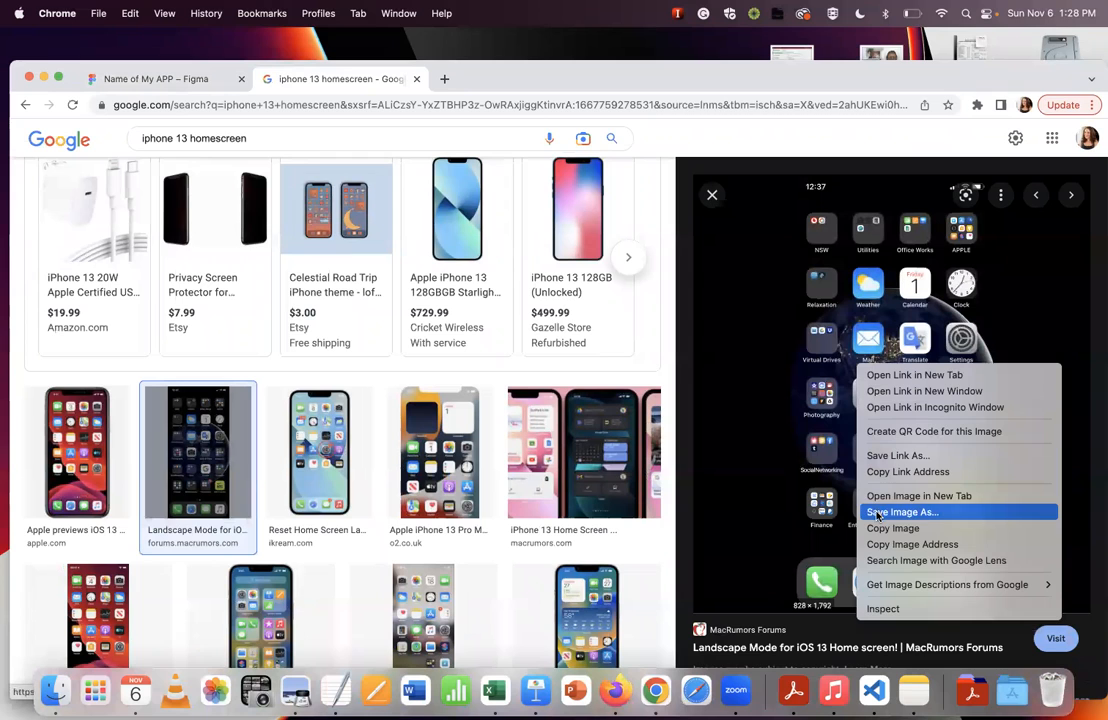
pyautogui.click(876, 513)
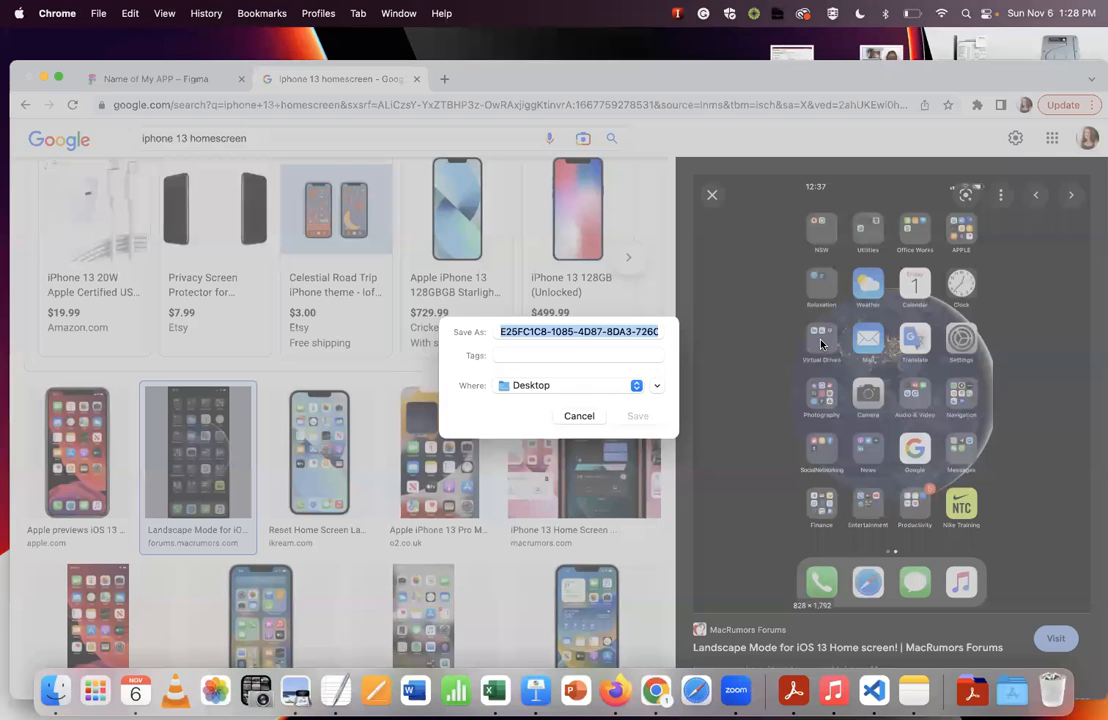
pyautogui.press('Return')
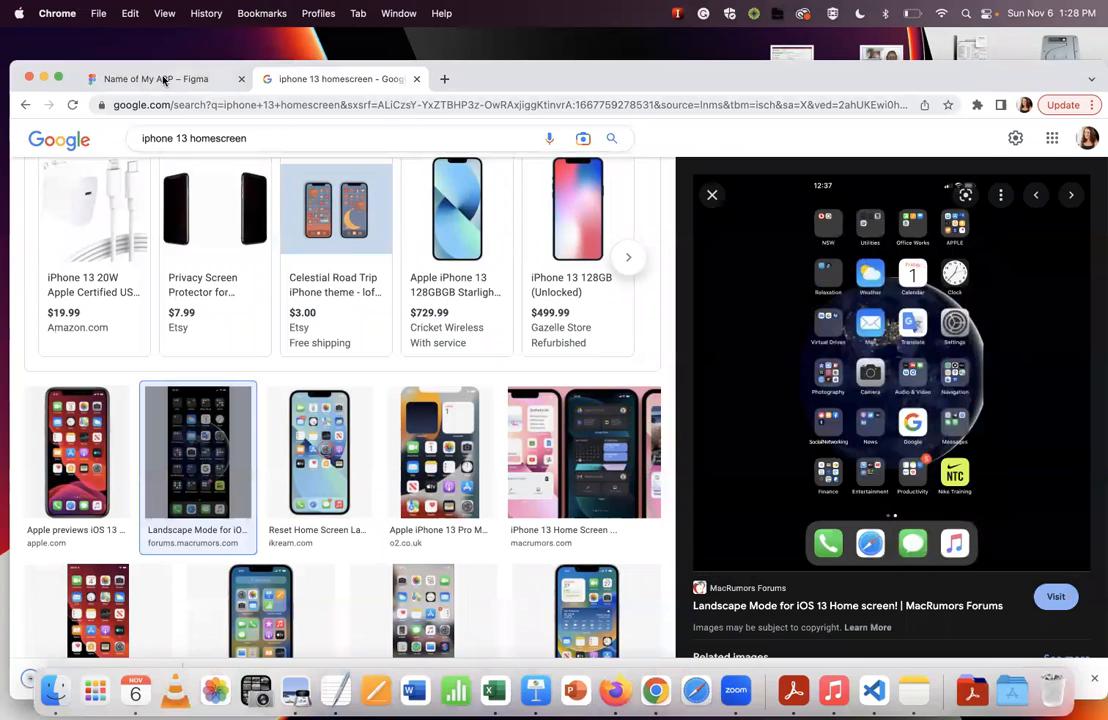
# Return to the Figma file and place the saved home screen PNG from the Desktop into the Phone Homescreen frame.
pyautogui.click(156, 79)
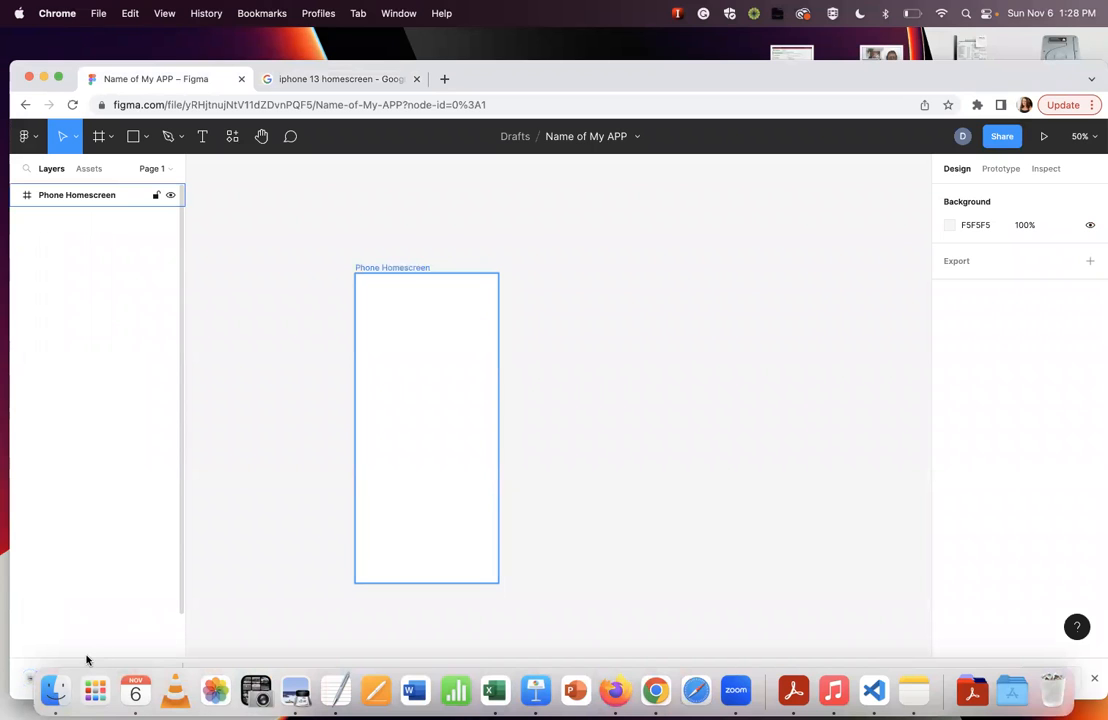
pyautogui.click(383, 267)
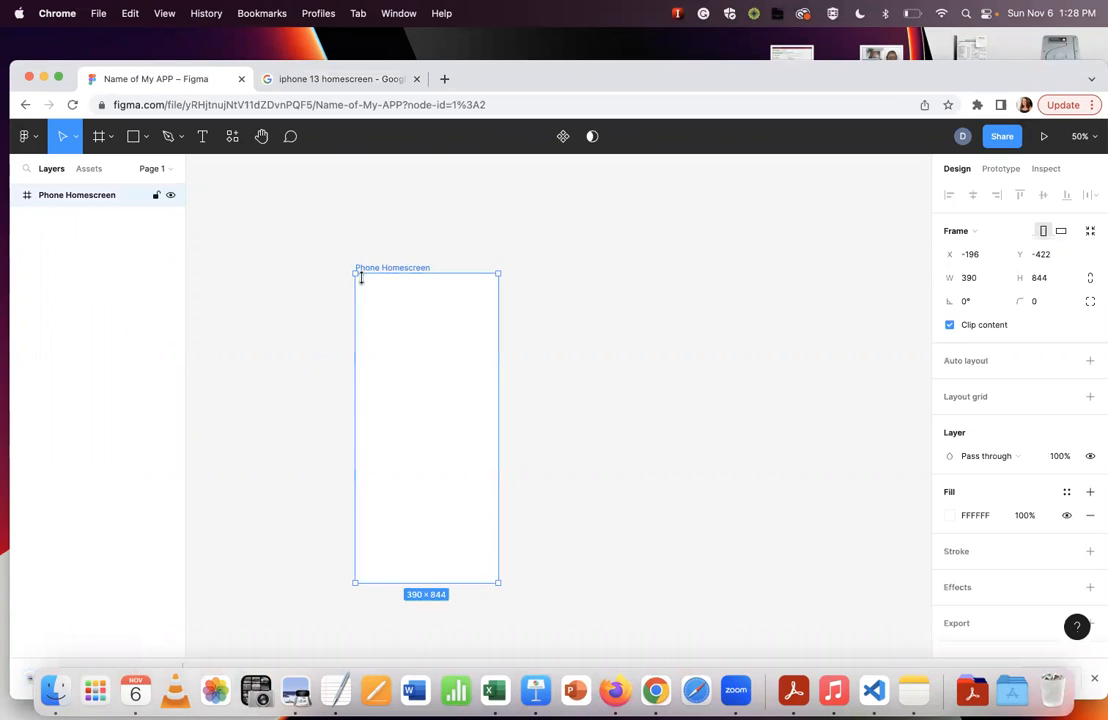
pyautogui.click(55, 690)
pyautogui.click(292, 231)
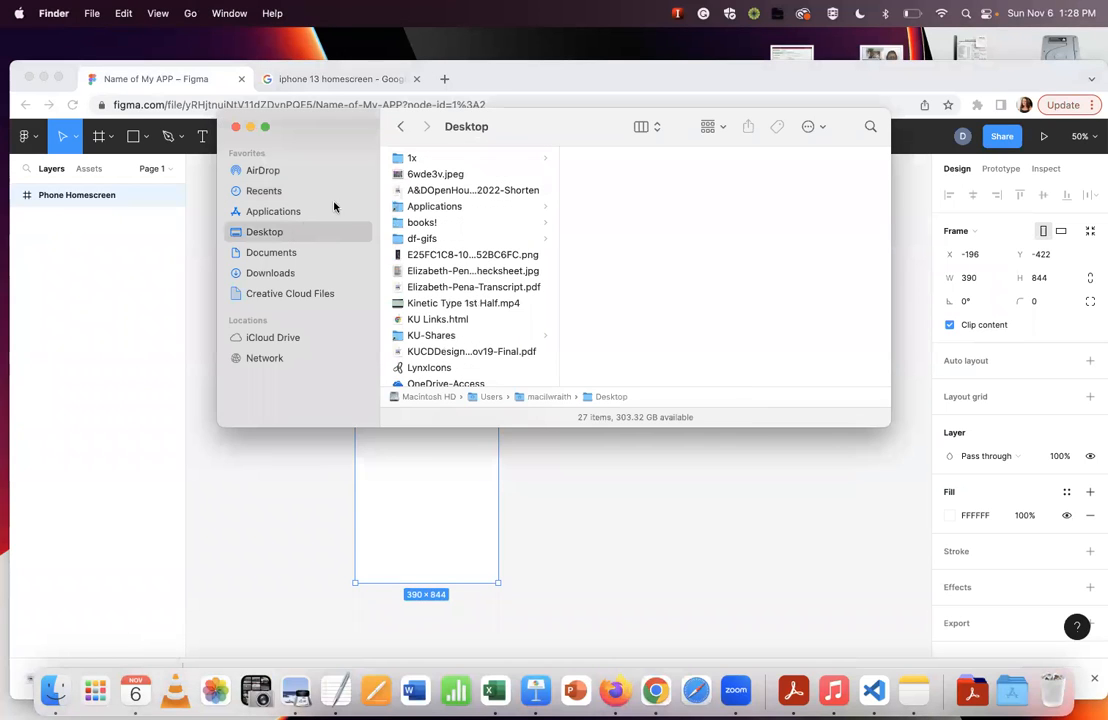
pyautogui.moveTo(433, 256); pyautogui.dragTo(432, 453)
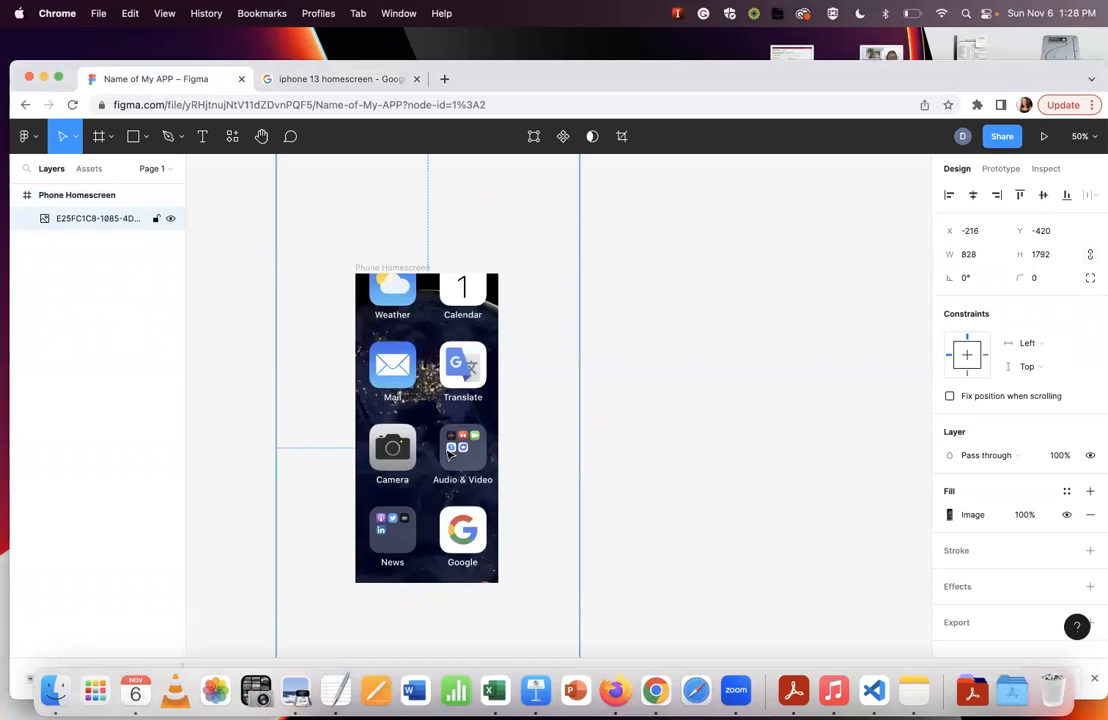
# Scale the home screen image down proportionally to about 418 × 905 so that it covers the phone frame.
pyautogui.press('-')
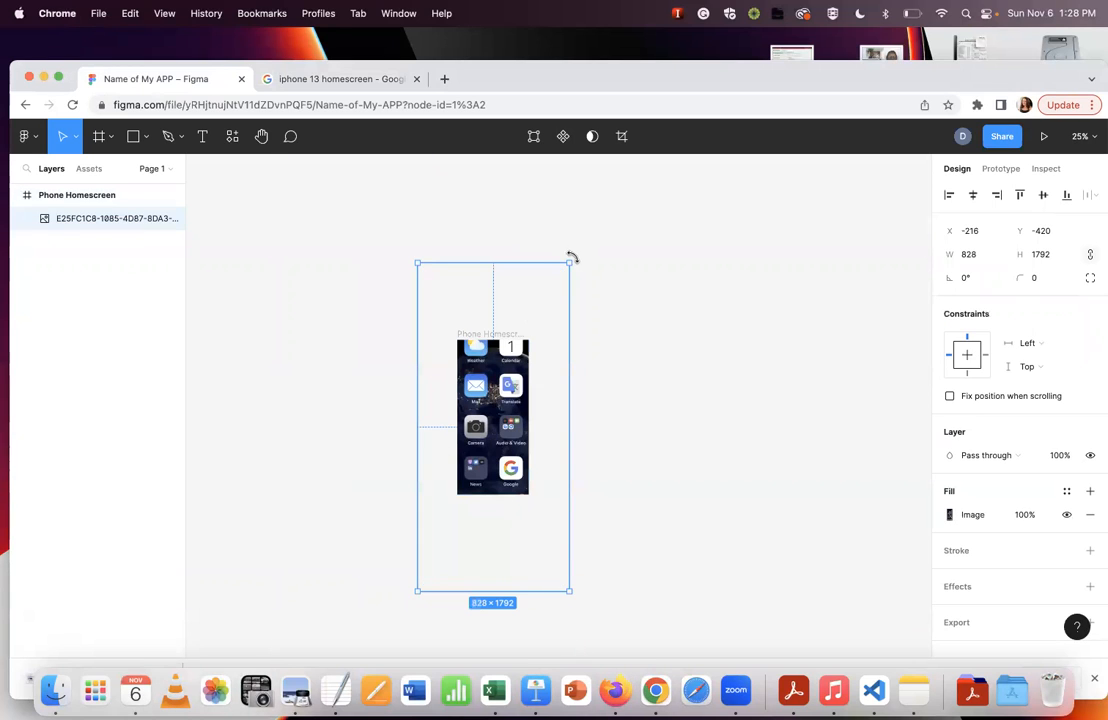
pyautogui.moveTo(569, 265); pyautogui.dragTo(494, 340)
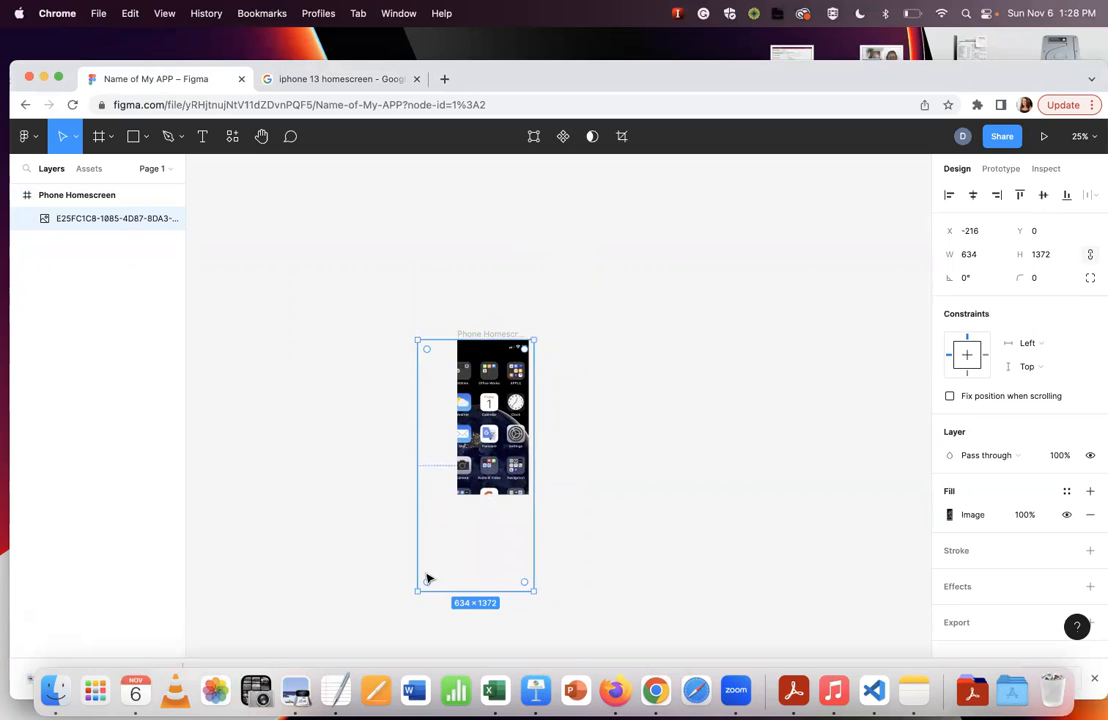
pyautogui.moveTo(416, 591); pyautogui.dragTo(503, 451)
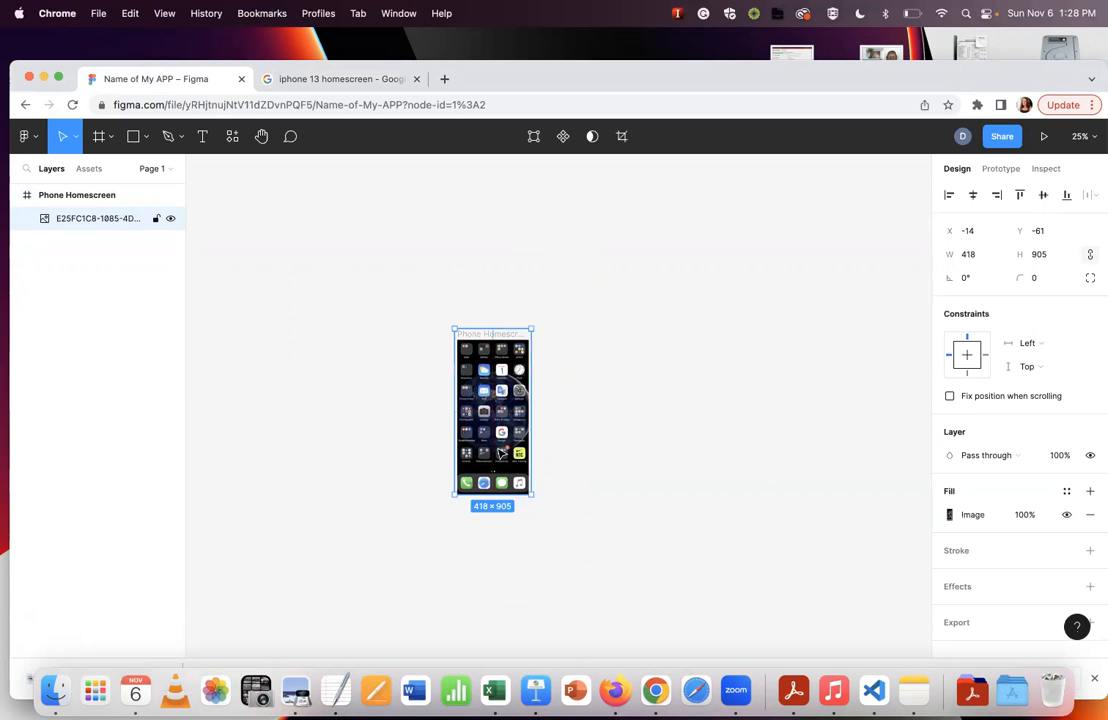
pyautogui.press('super+equal')
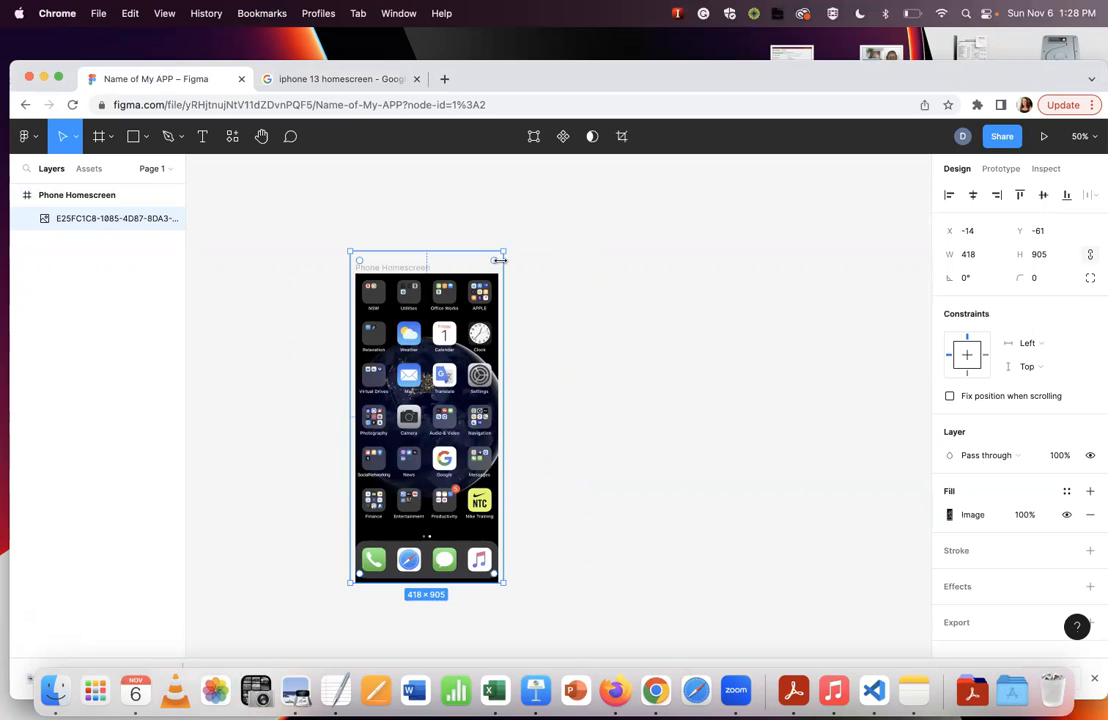
pyautogui.moveTo(503, 252); pyautogui.dragTo(344, 124)
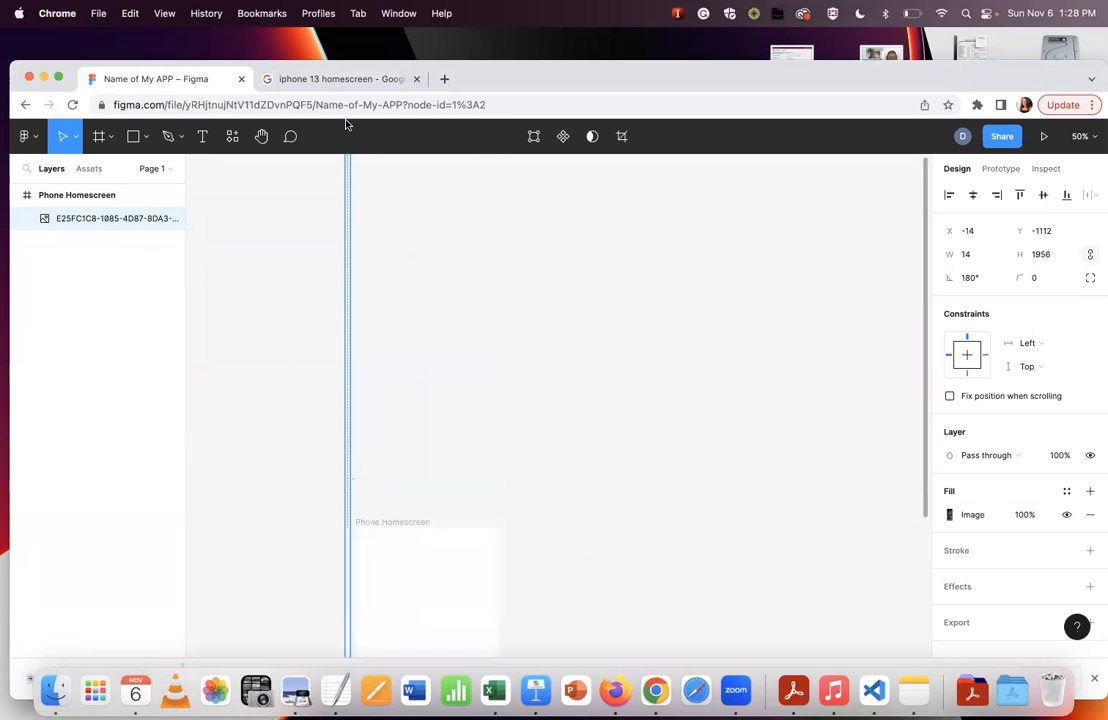
pyautogui.press('super+z')
pyautogui.press('super+minus')
pyautogui.press('super+equal')
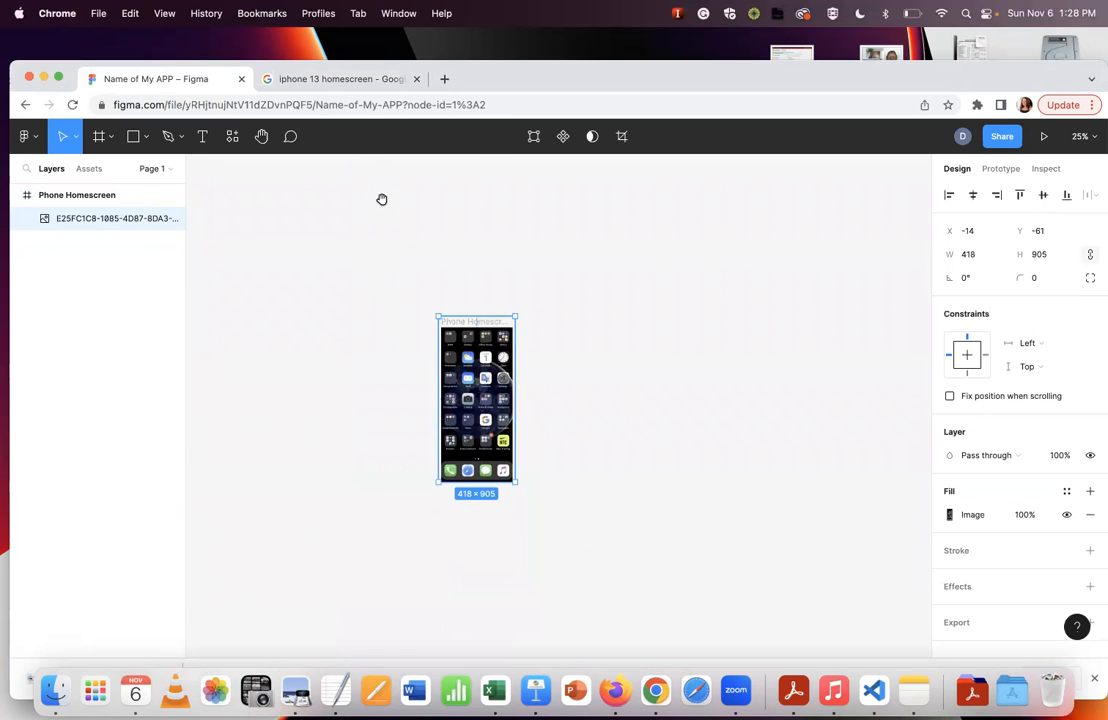
# Resize the home screen image proportionally to 390 × 844 at position 0, 0 so it fits the Phone Homescreen frame exactly.
pyautogui.moveTo(470, 228); pyautogui.dragTo(453, 239)
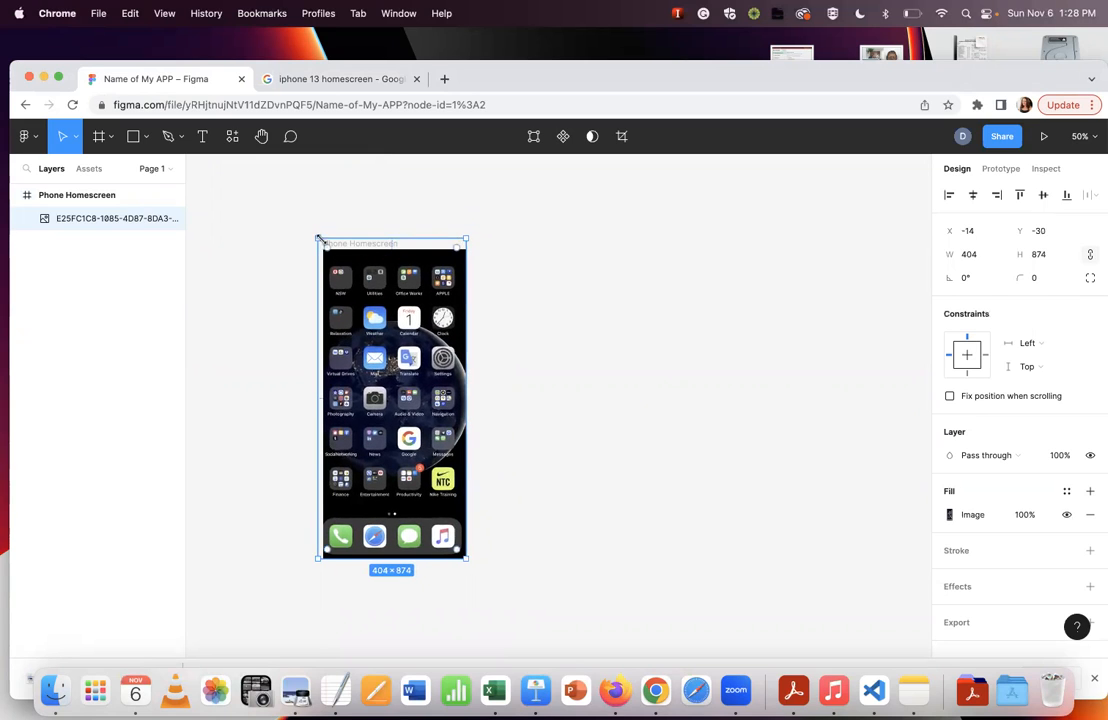
pyautogui.moveTo(317, 240); pyautogui.dragTo(323, 246)
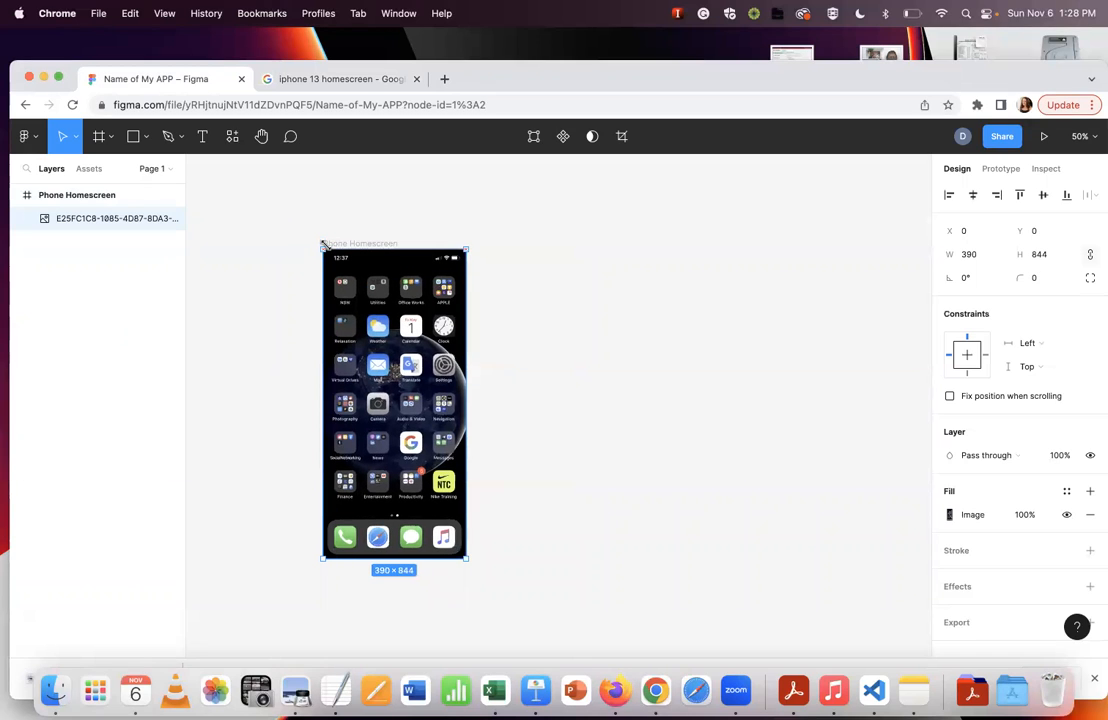
pyautogui.click(532, 342)
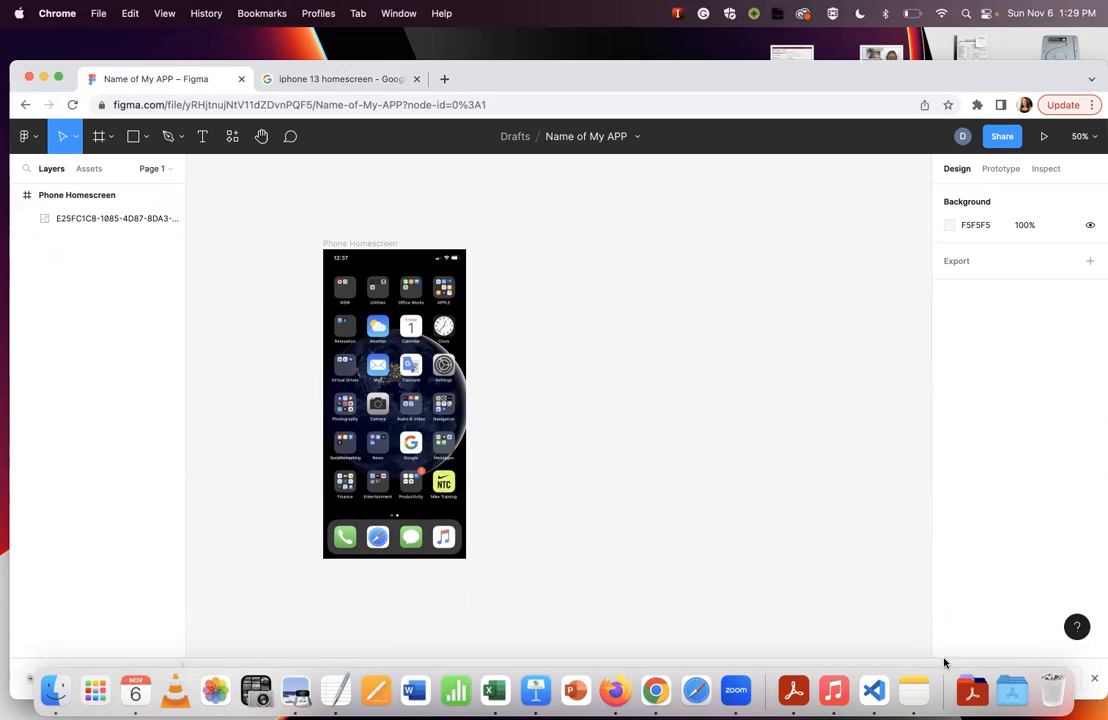
pyautogui.rightClick(1012, 690)
pyautogui.moveTo(1013, 537)
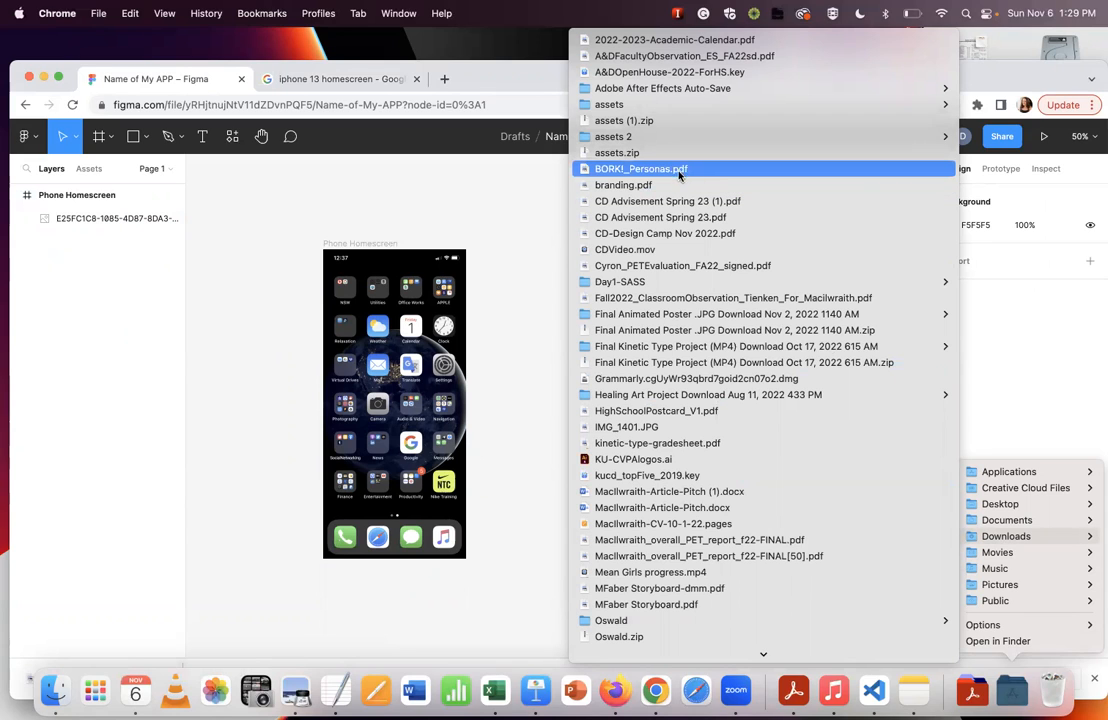
pyautogui.click(523, 295)
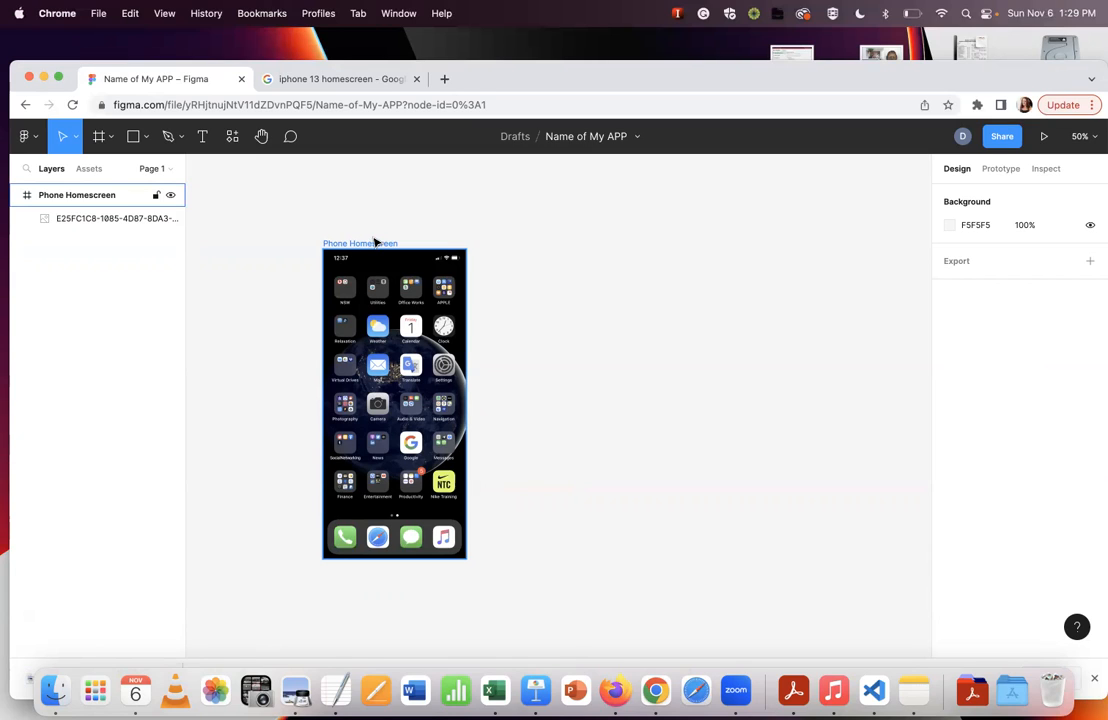
pyautogui.scroll(-7, 374, 242)
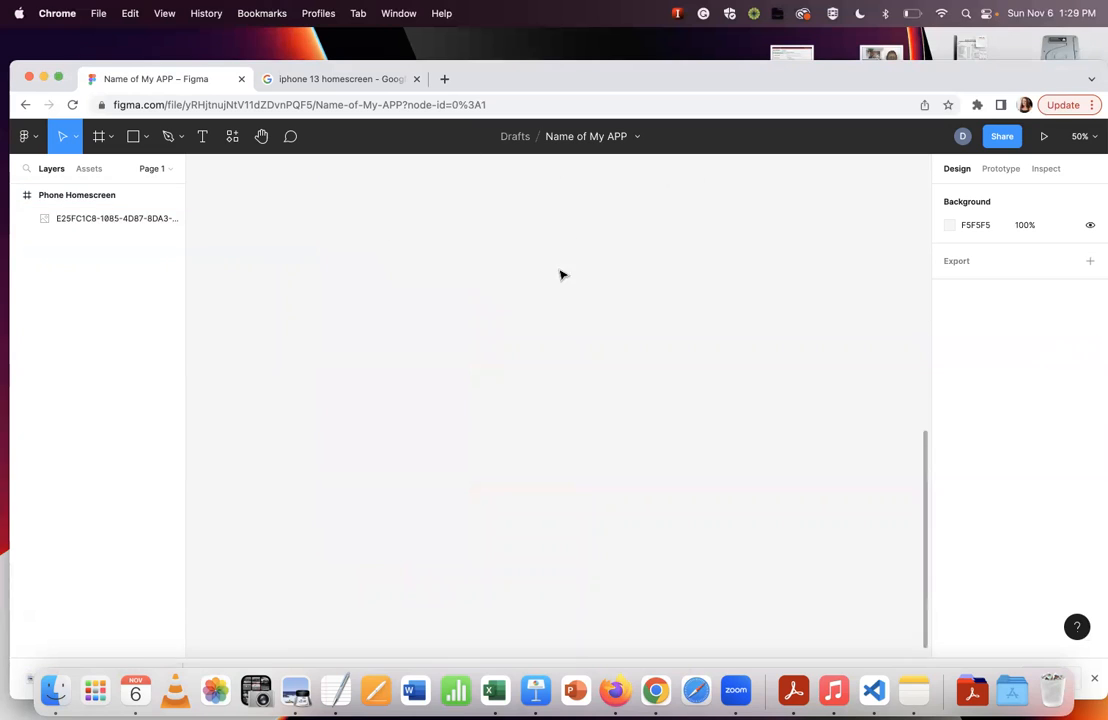
pyautogui.moveTo(475, 262); pyautogui.dragTo(507, 420)
pyautogui.scroll(7, 507, 420)
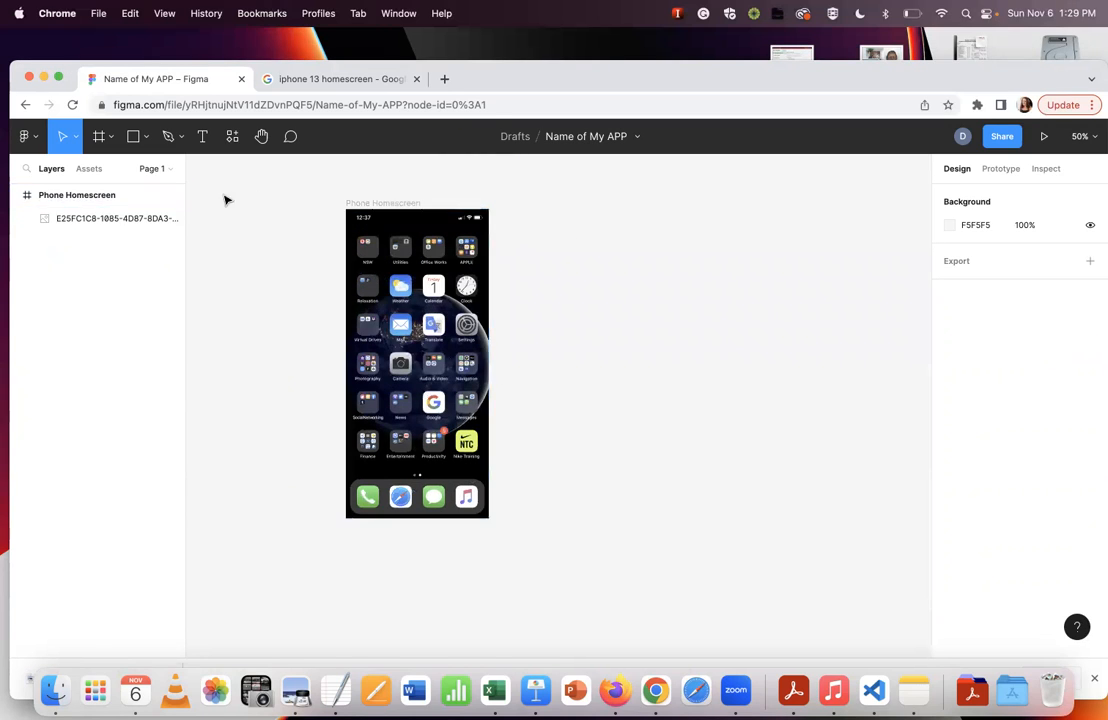
# Add an iPhone 13 / 13 Pro frame and place it beside the Phone Homescreen frame with their upper edges aligned.
pyautogui.click(104, 139)
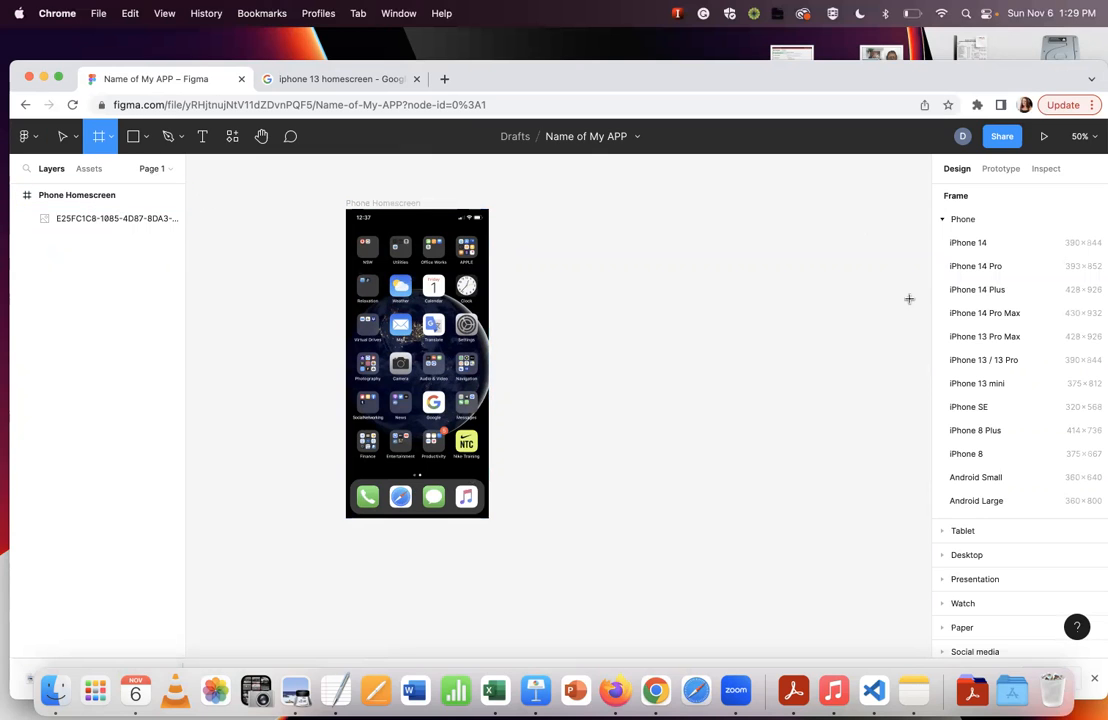
pyautogui.click(995, 363)
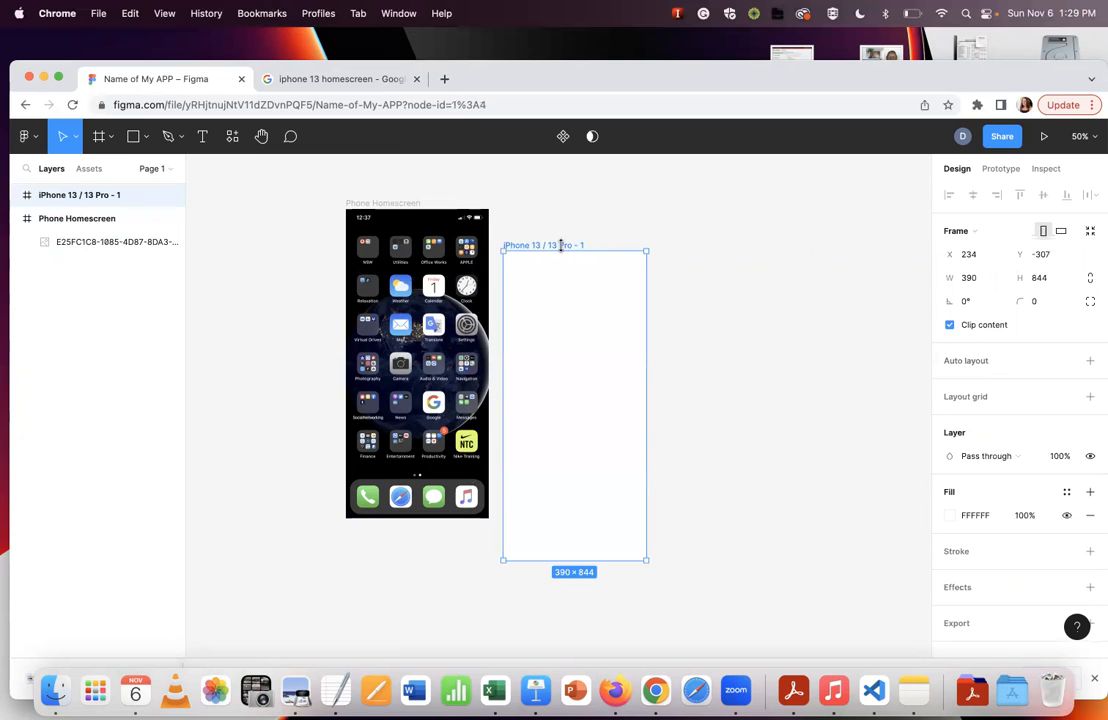
pyautogui.moveTo(561, 245); pyautogui.dragTo(564, 205)
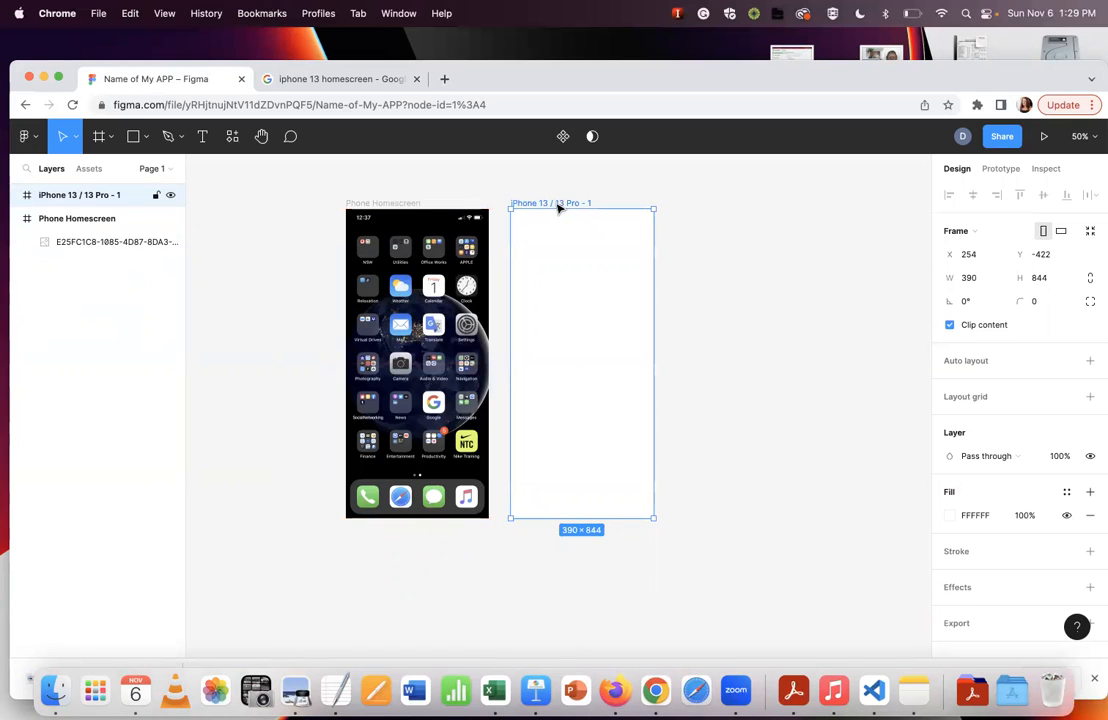
# Duplicate the blank iPhone 13 / 13 Pro frame beside the original by copying and pasting it.
pyautogui.click(564, 192)
pyautogui.click(545, 204)
pyautogui.press('super+v')
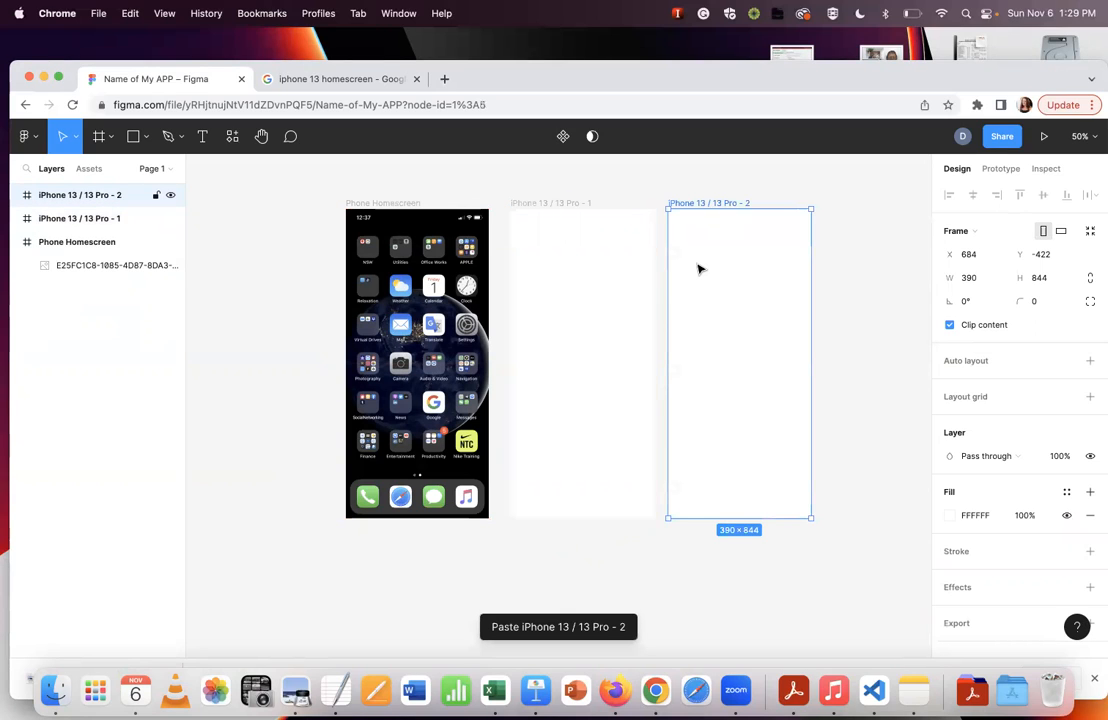
pyautogui.click(848, 270)
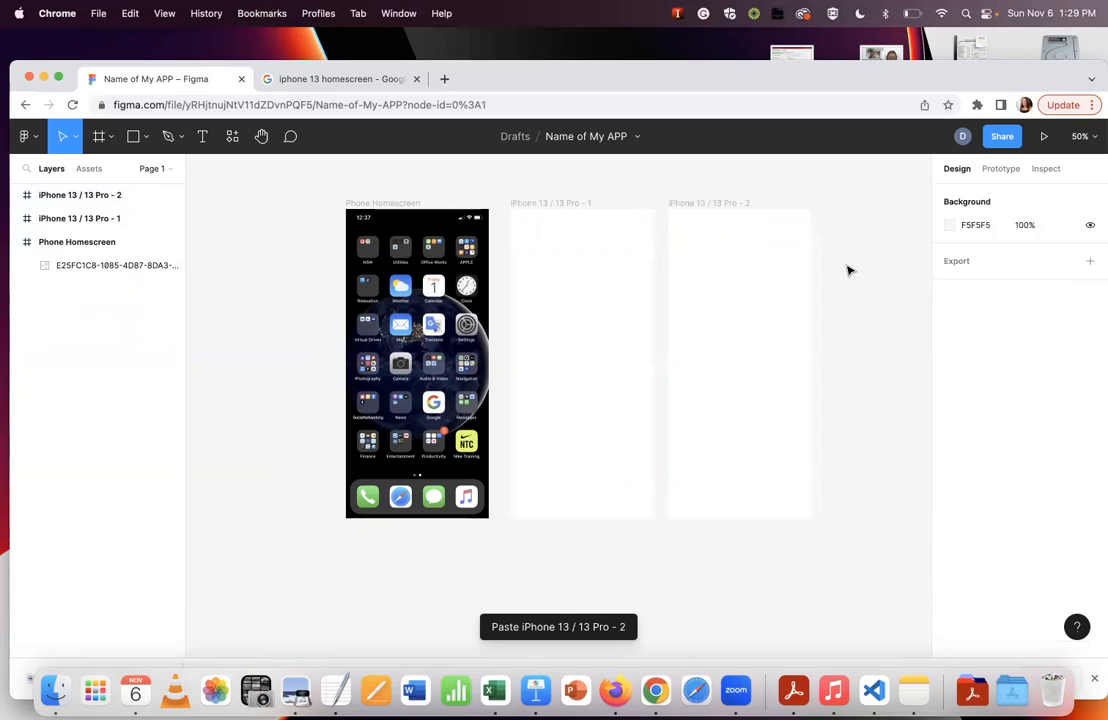
# Rename the first blank iPhone frame, beside the Phone Homescreen frame, as Loading Screen.
pyautogui.click(640, 222)
pyautogui.click(698, 213)
pyautogui.press('-')
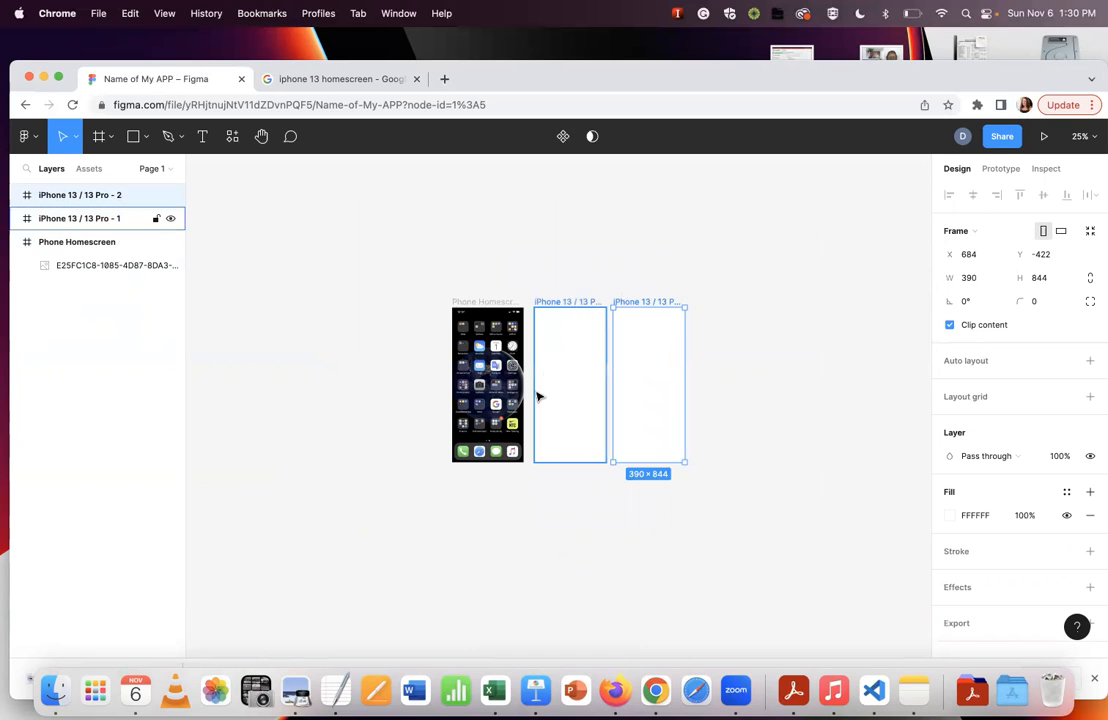
pyautogui.click(742, 351)
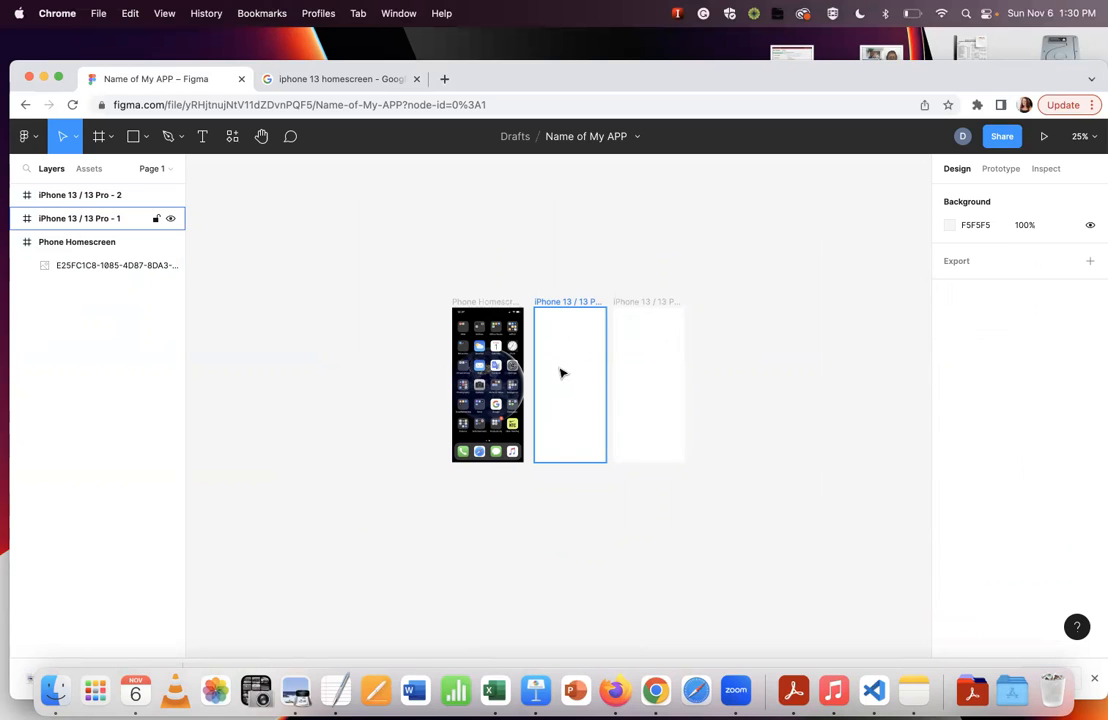
pyautogui.click(555, 300)
pyautogui.write('Loadi')
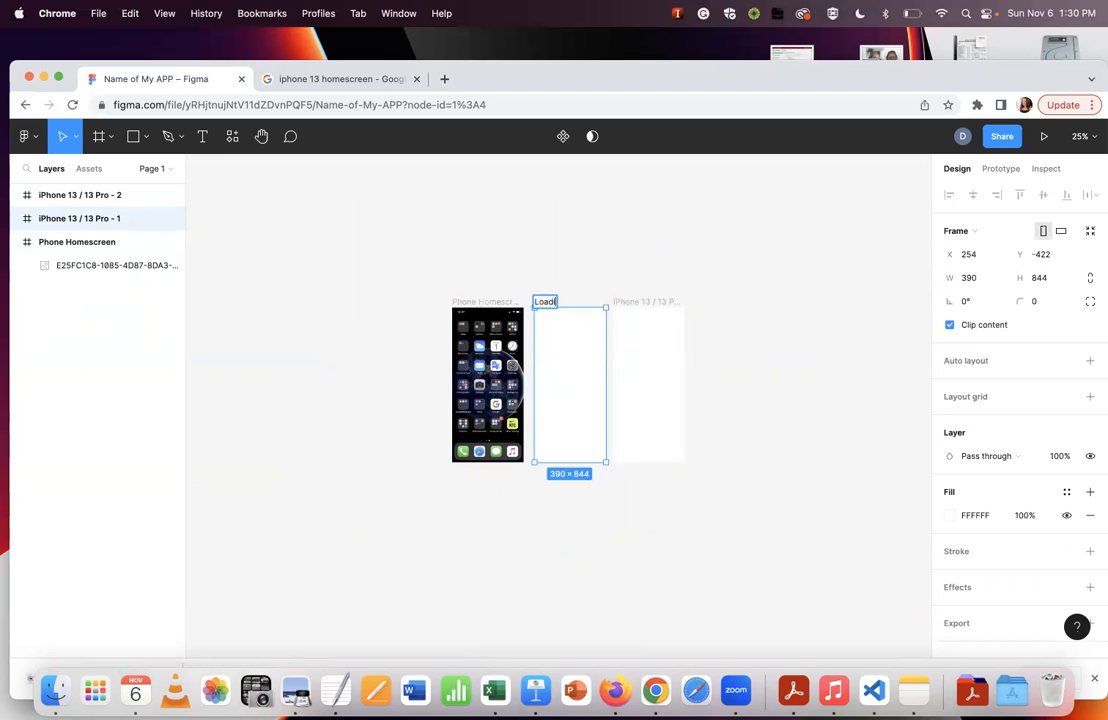
pyautogui.write('ng Screen')
pyautogui.press('Return')
# Rename the duplicated blank iPhone frame as Login Screen and deselect it.
pyautogui.doubleClick(655, 302)
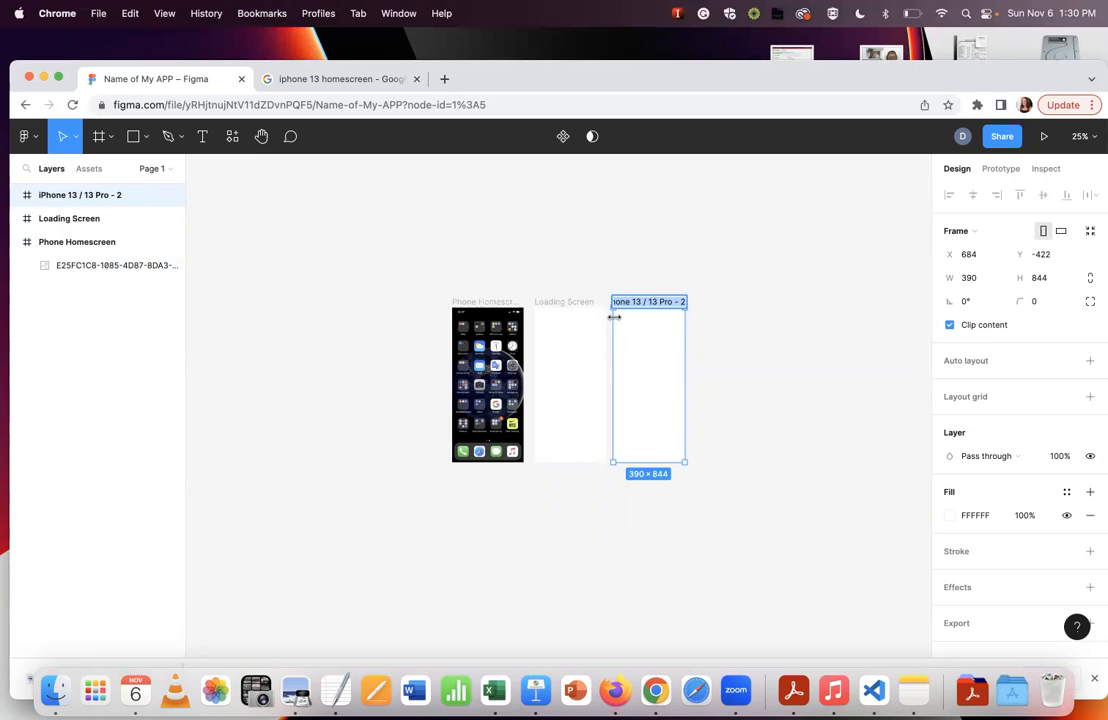
pyautogui.write('Login Screen')
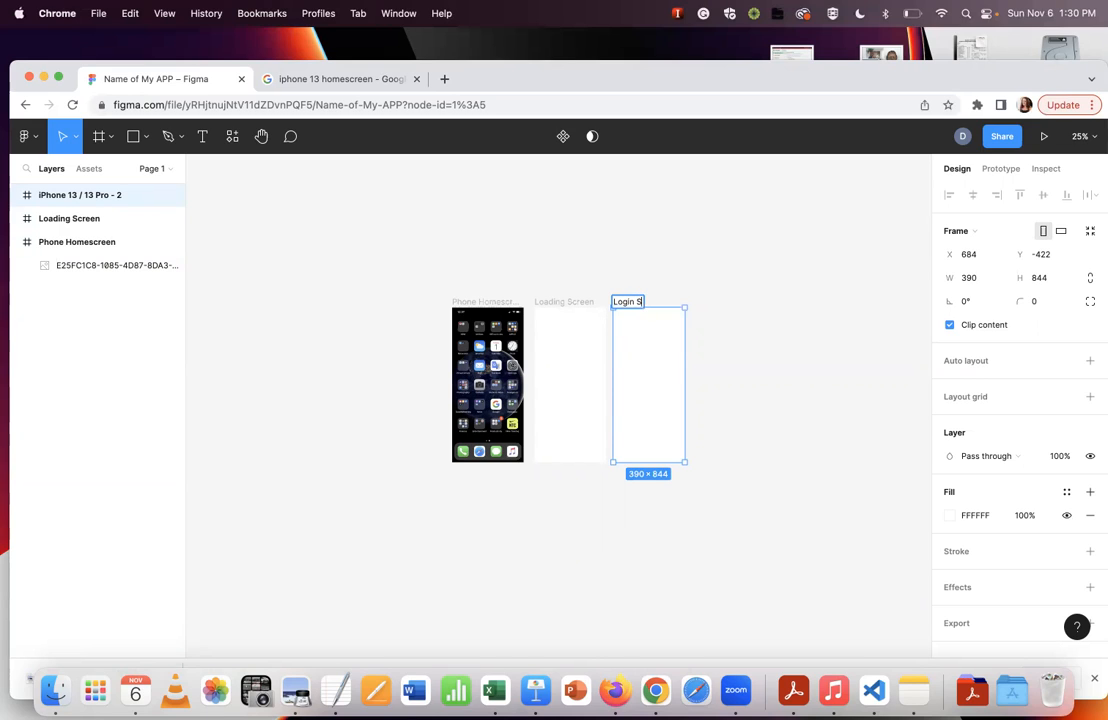
pyautogui.press('Return')
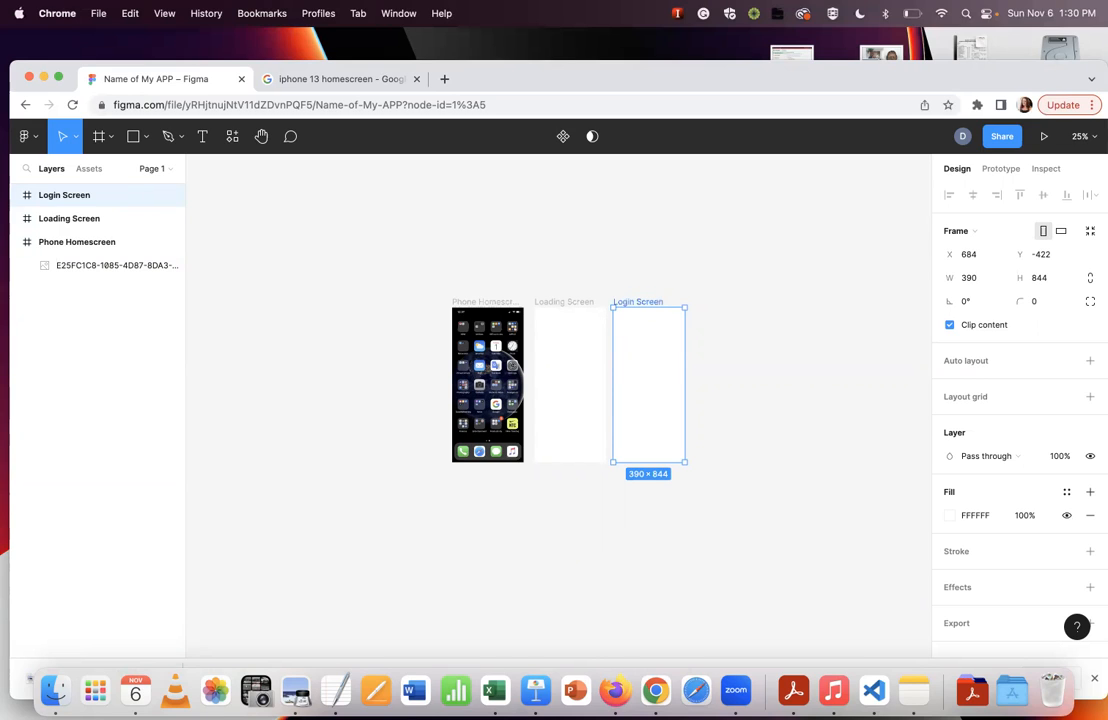
pyautogui.click(582, 277)
pyautogui.press('super+equal')
pyautogui.click(580, 278)
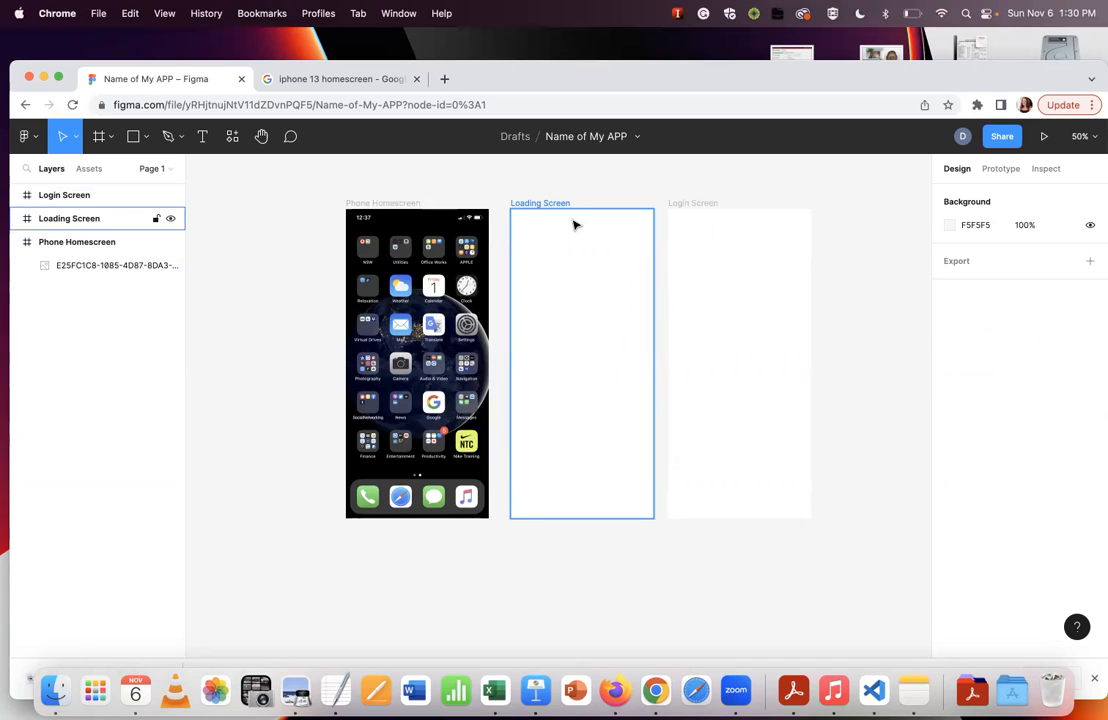
pyautogui.click(307, 157)
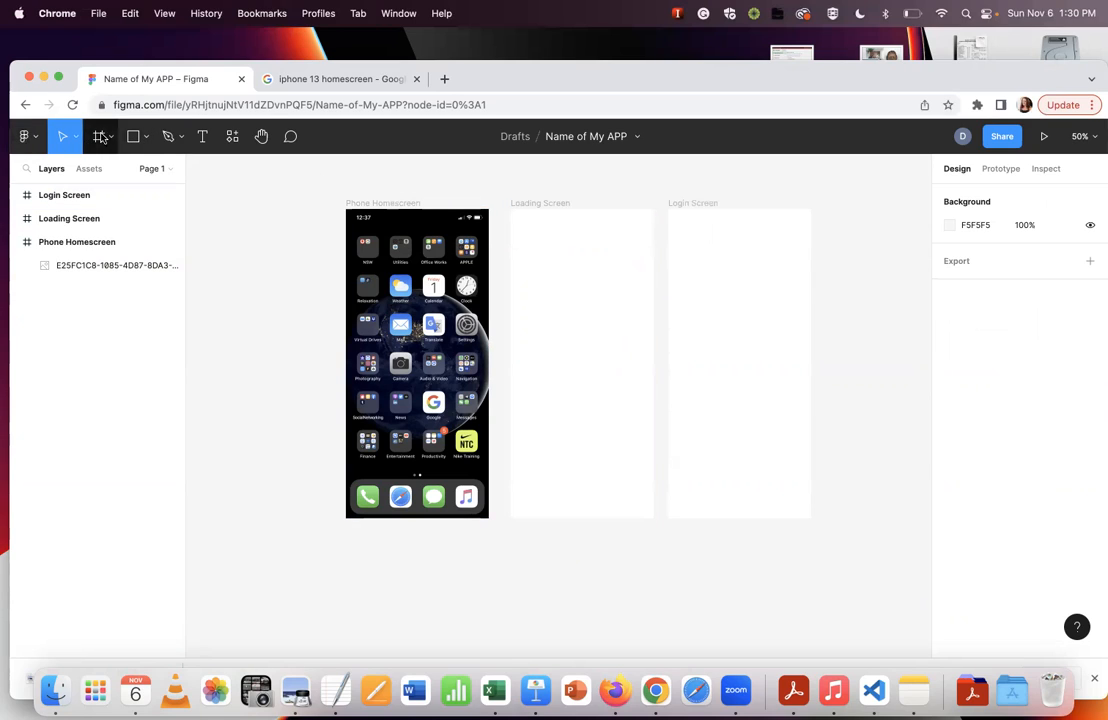
# Go back to the Drafts file overview and reopen the Name of My APP design file.
pyautogui.click(28, 128)
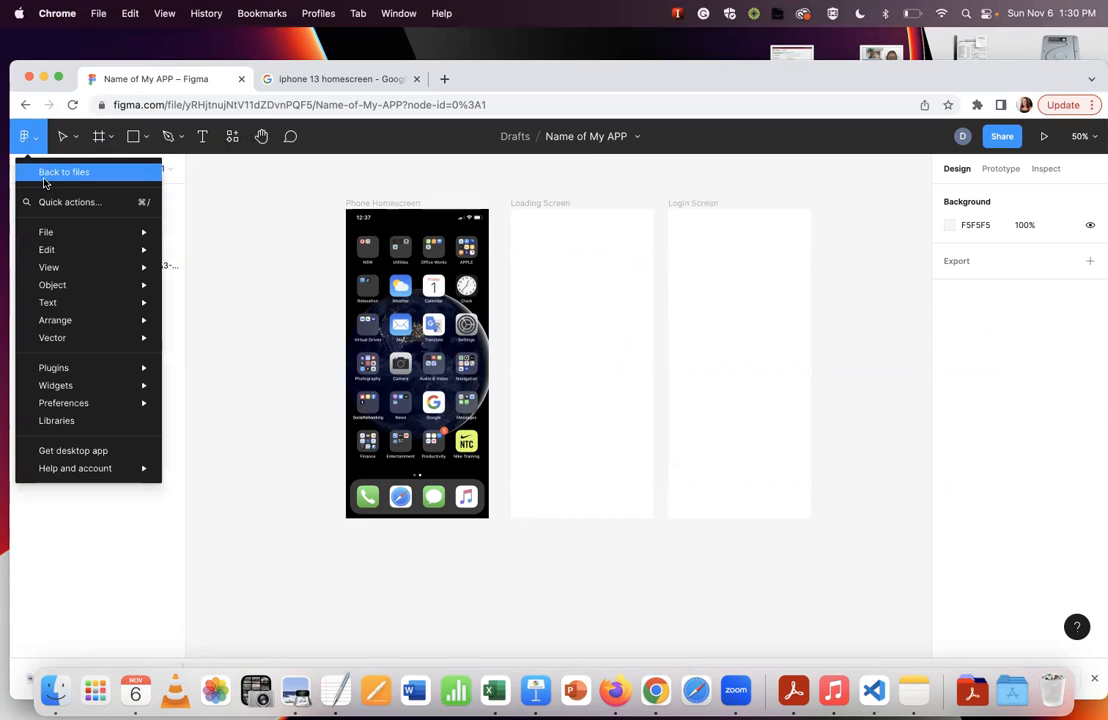
pyautogui.click(44, 174)
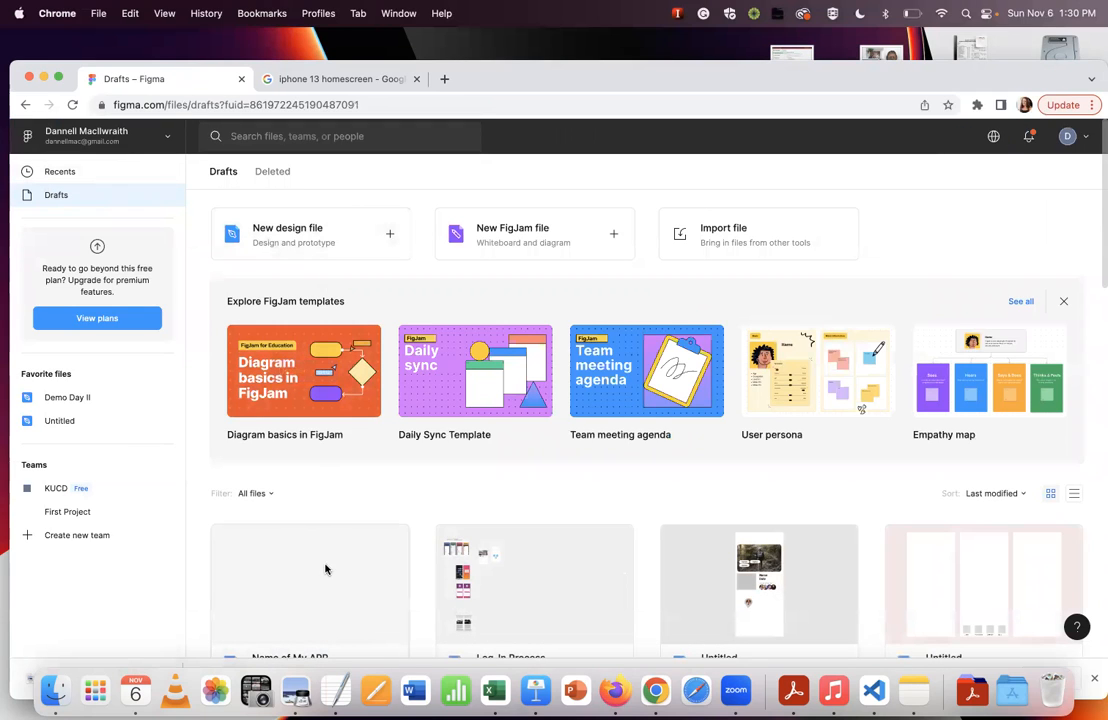
pyautogui.scroll(-1, 299, 574)
pyautogui.doubleClick(299, 574)
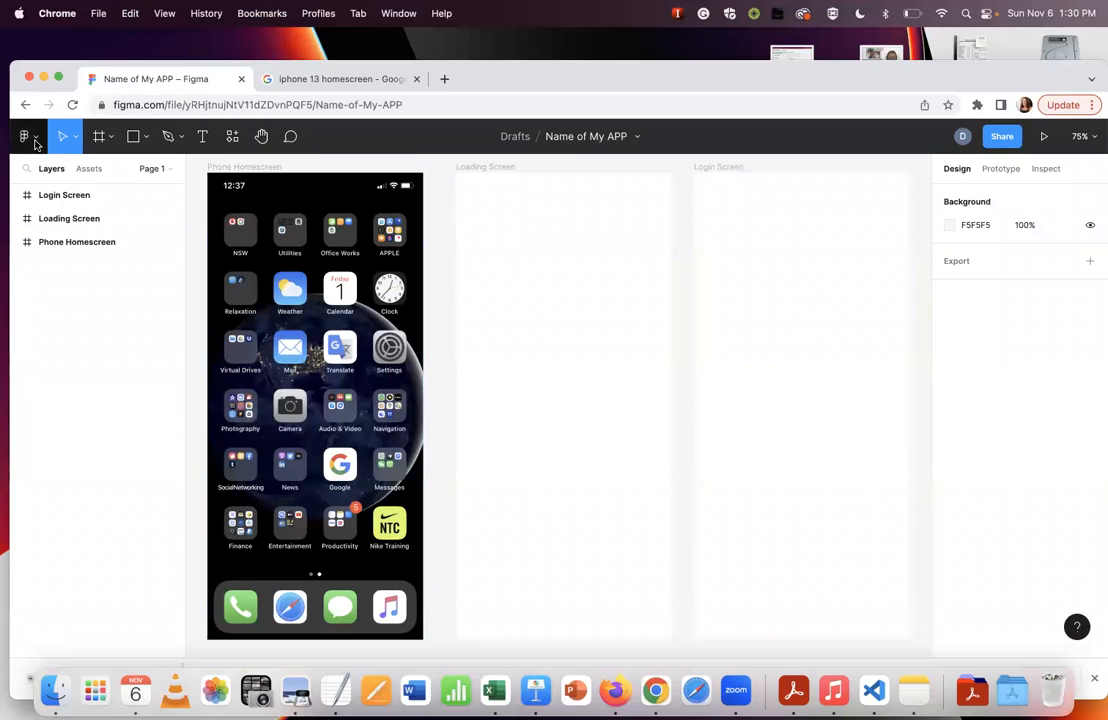
# Start the color picker and inspect the color of the Nike Training icon in the home screen image.
pyautogui.click(30, 136)
pyautogui.moveTo(48, 232)
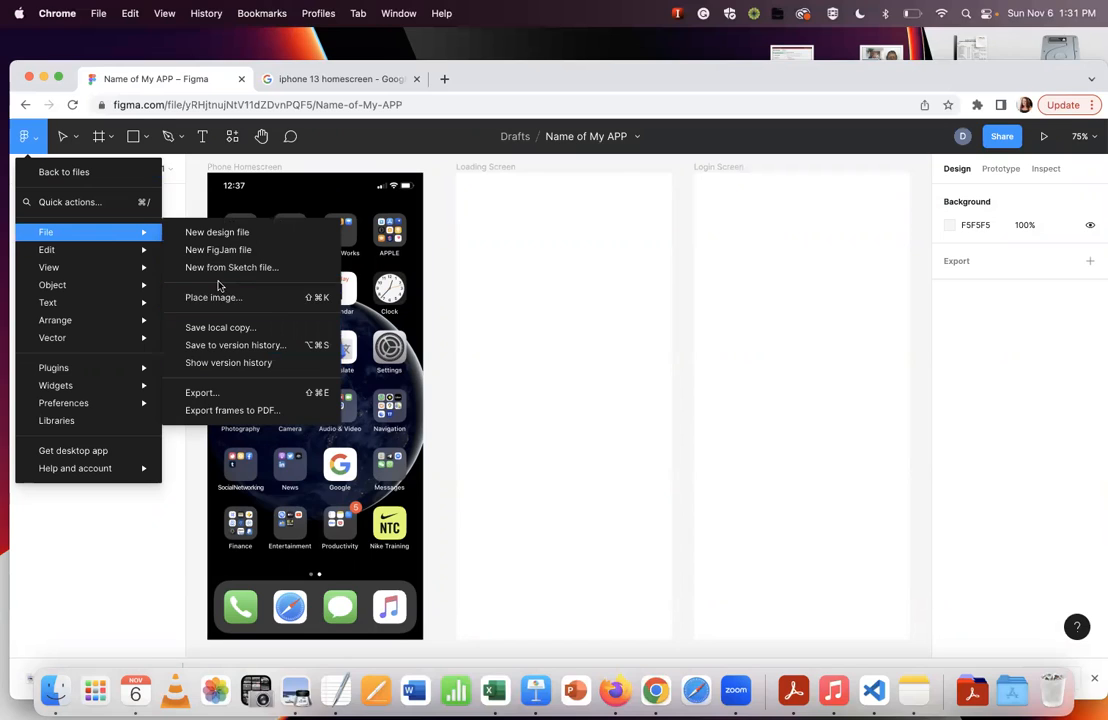
pyautogui.moveTo(135, 258)
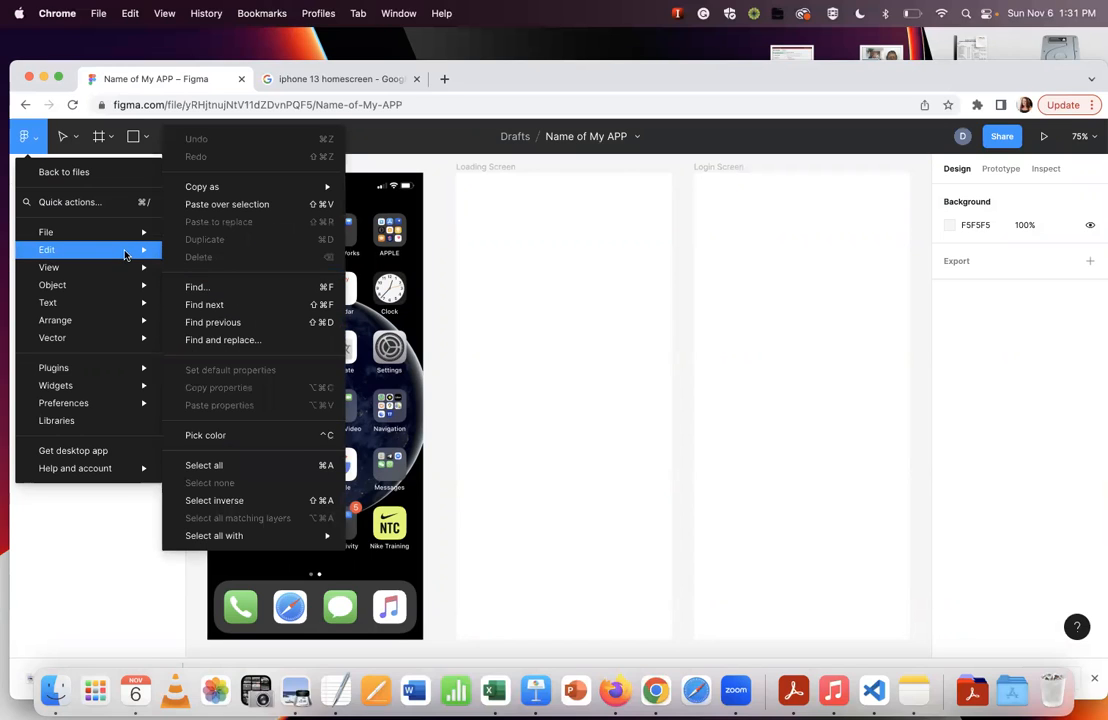
pyautogui.click(215, 435)
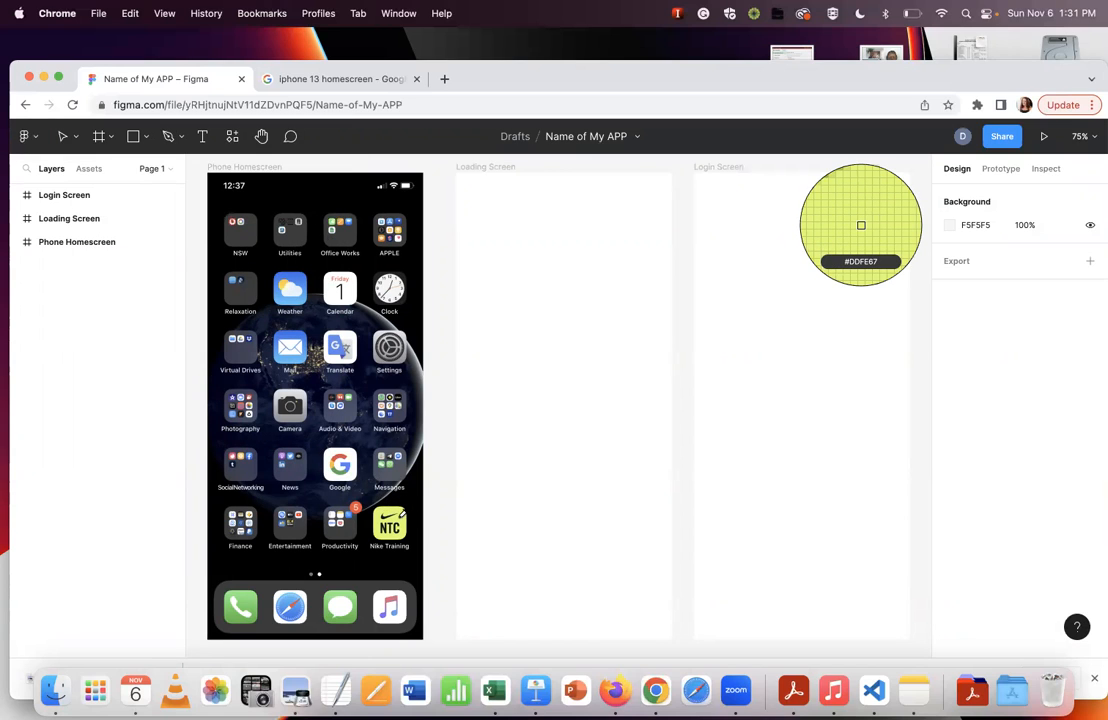
# Turn on the display of layout grids and leave the color picker.
pyautogui.click(25, 138)
pyautogui.moveTo(58, 283)
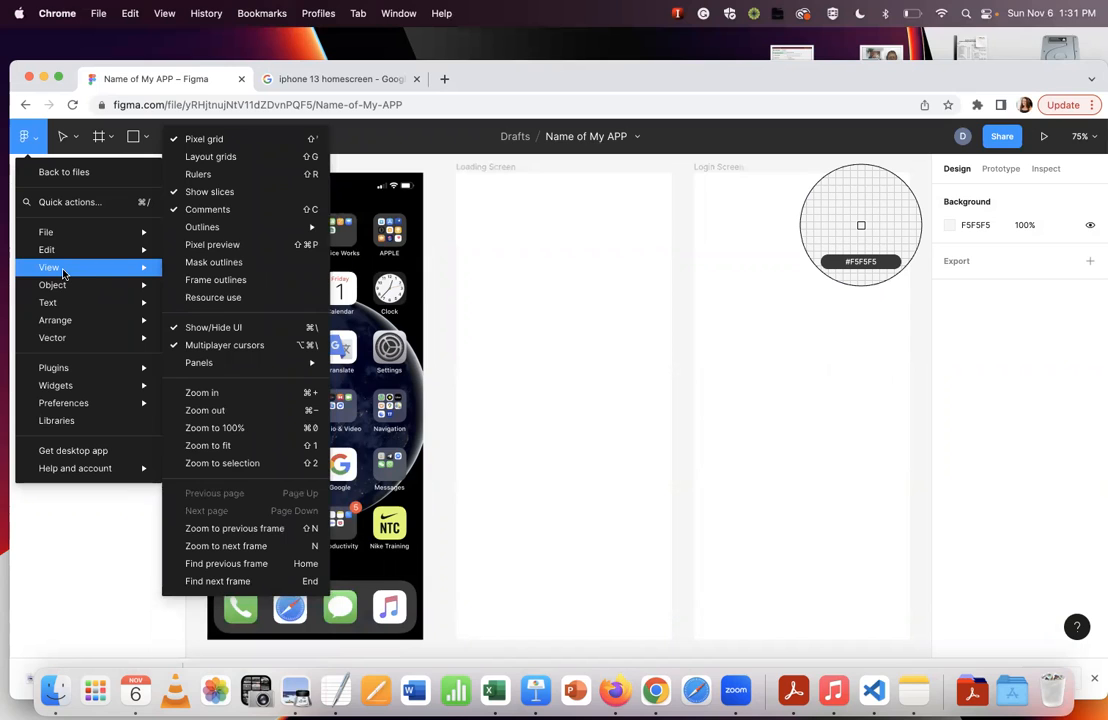
pyautogui.click(207, 157)
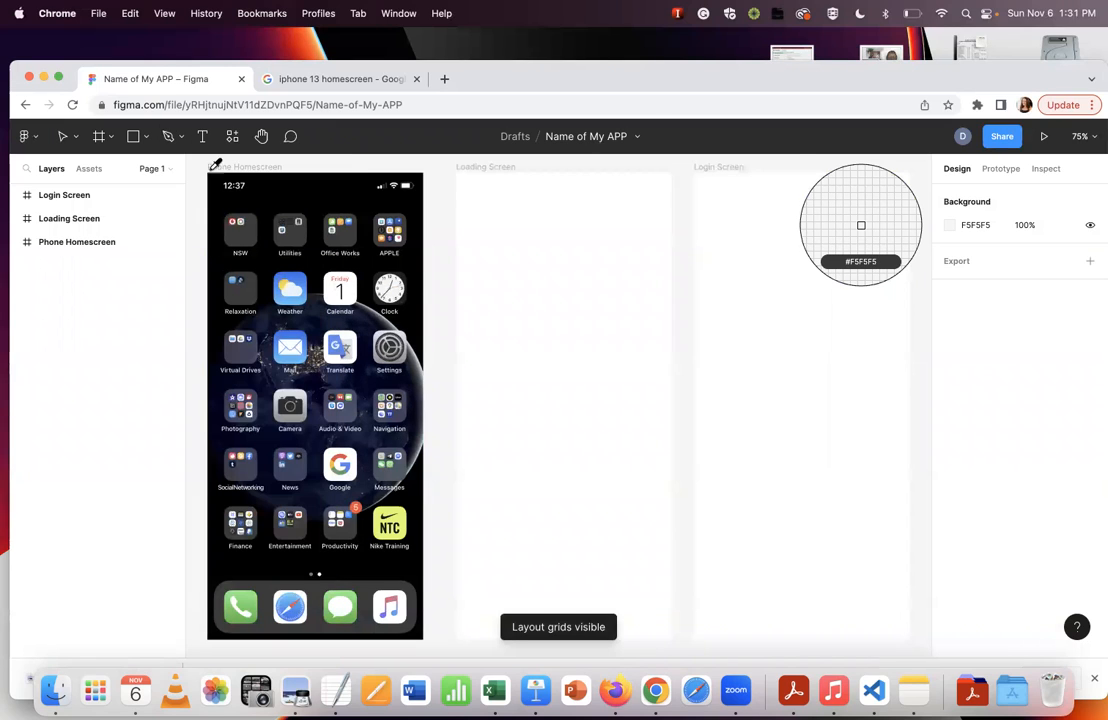
pyautogui.click(584, 208)
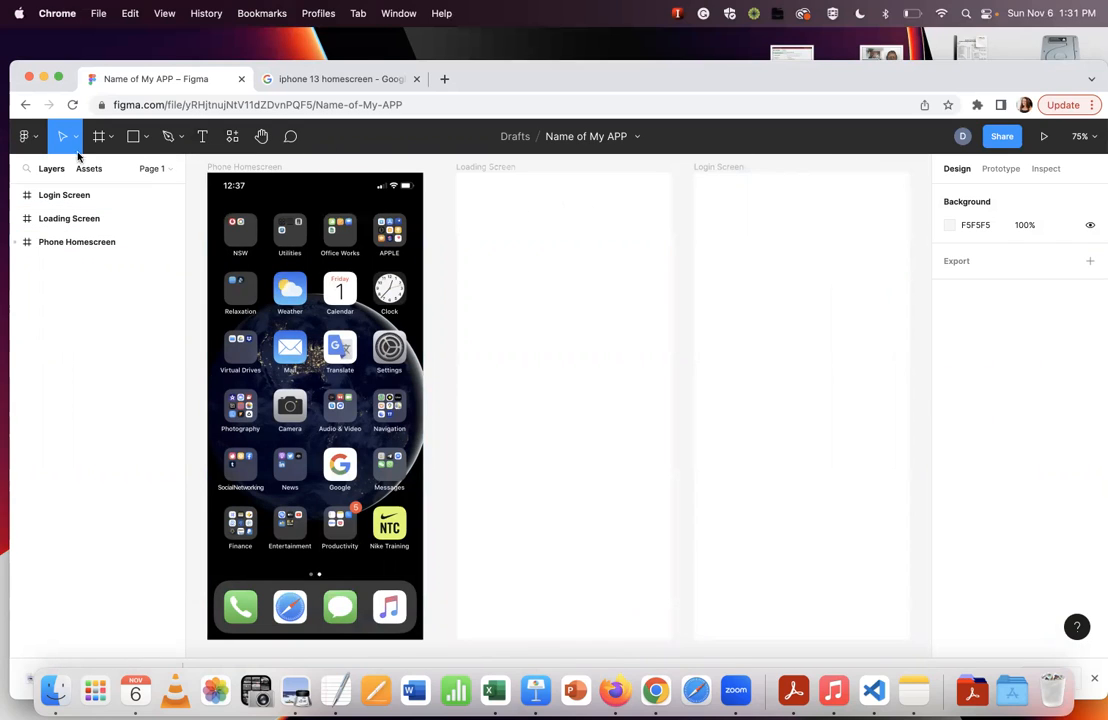
pyautogui.click(25, 136)
pyautogui.moveTo(83, 275)
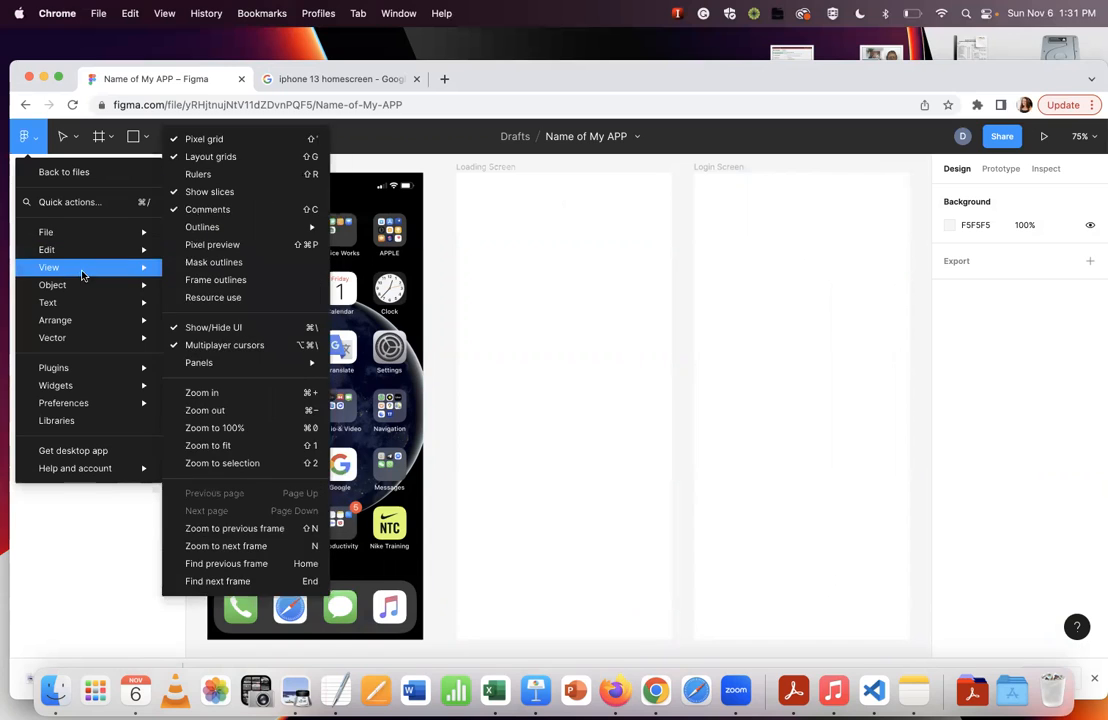
pyautogui.moveTo(83, 304)
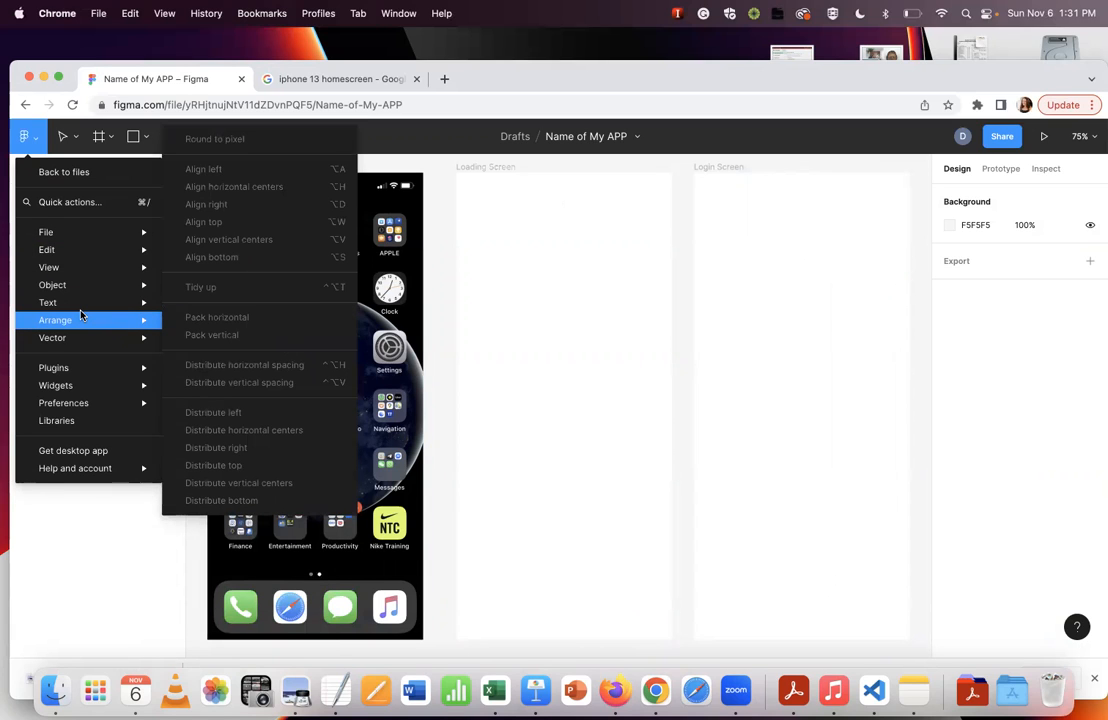
pyautogui.moveTo(80, 340)
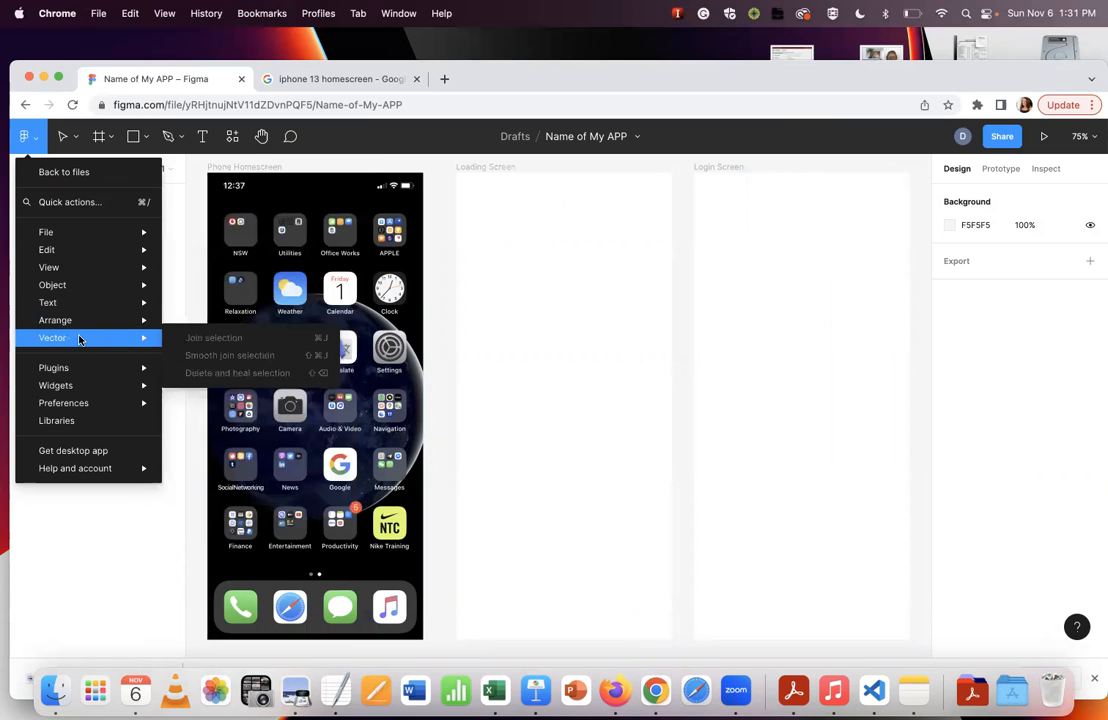
pyautogui.moveTo(78, 375)
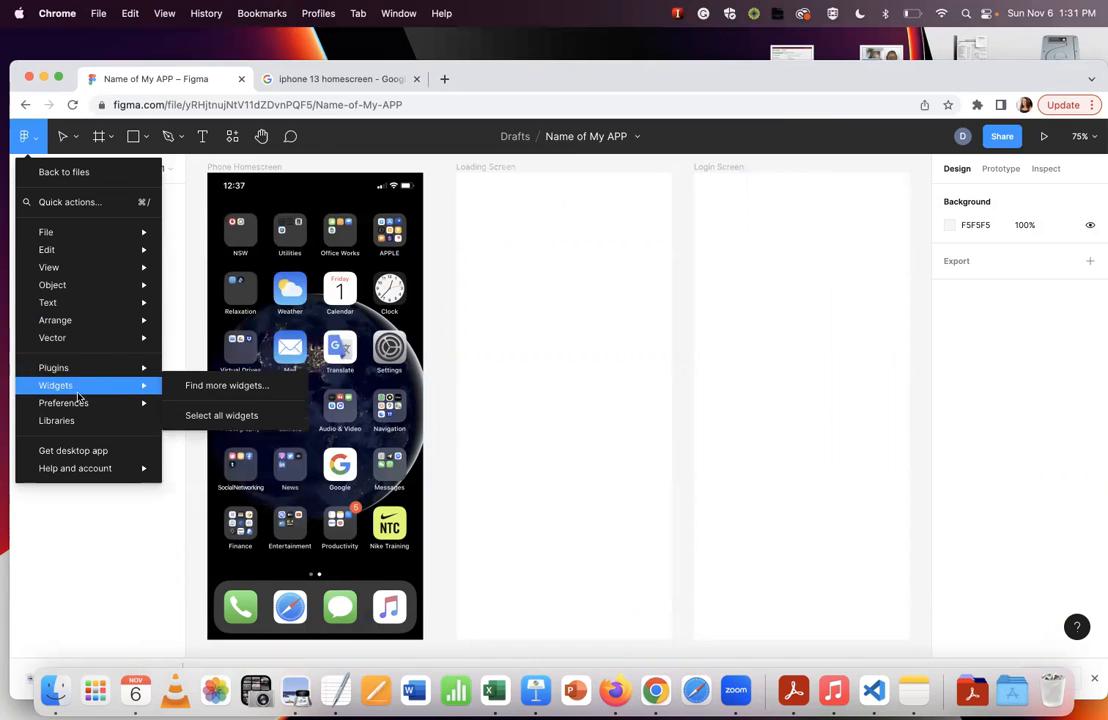
pyautogui.moveTo(88, 406)
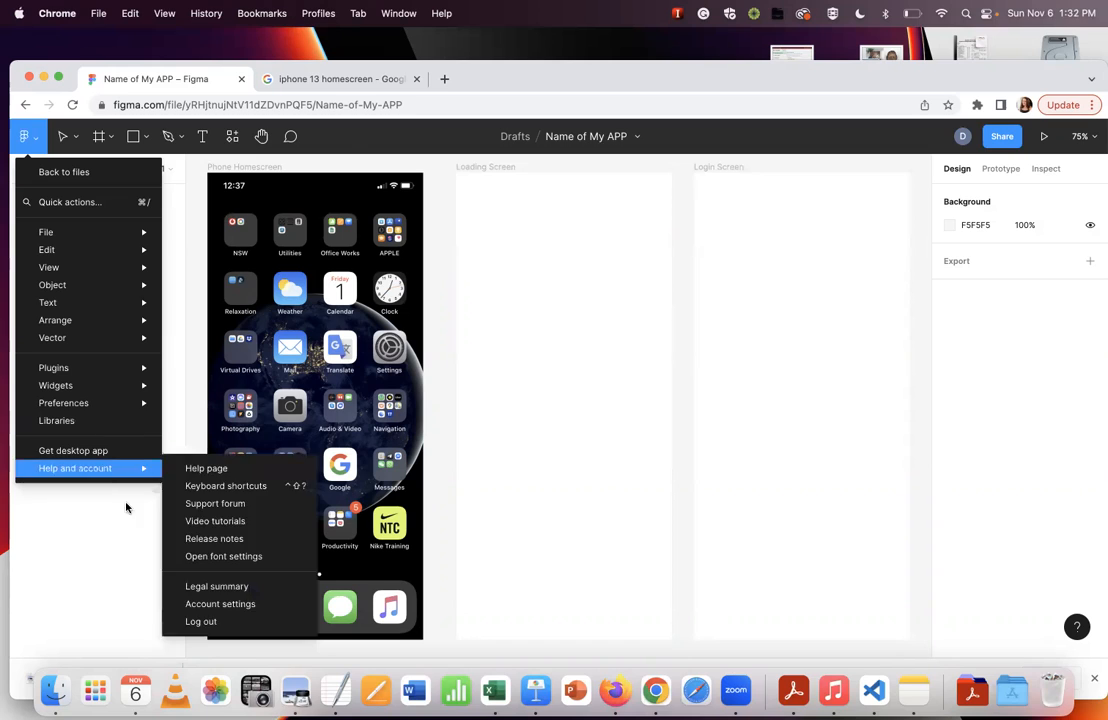
pyautogui.click(63, 140)
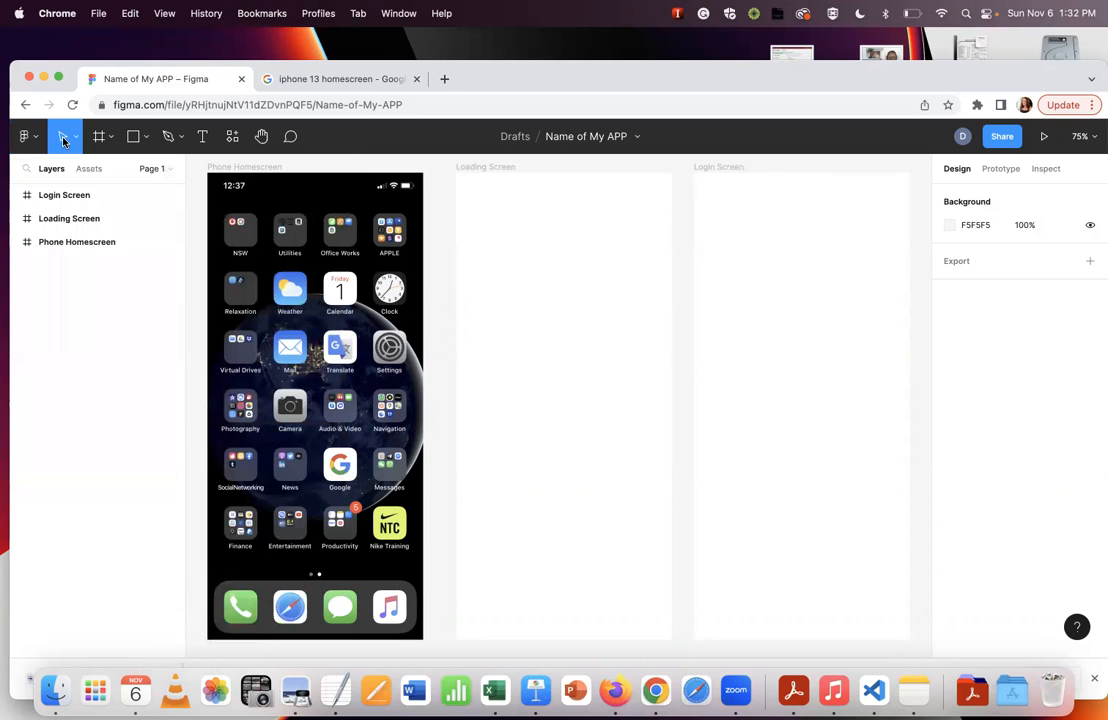
# Examine the options of the move, frame, shape and pen tools, the plugin list in the resources, and the hand tool.
pyautogui.click(65, 130)
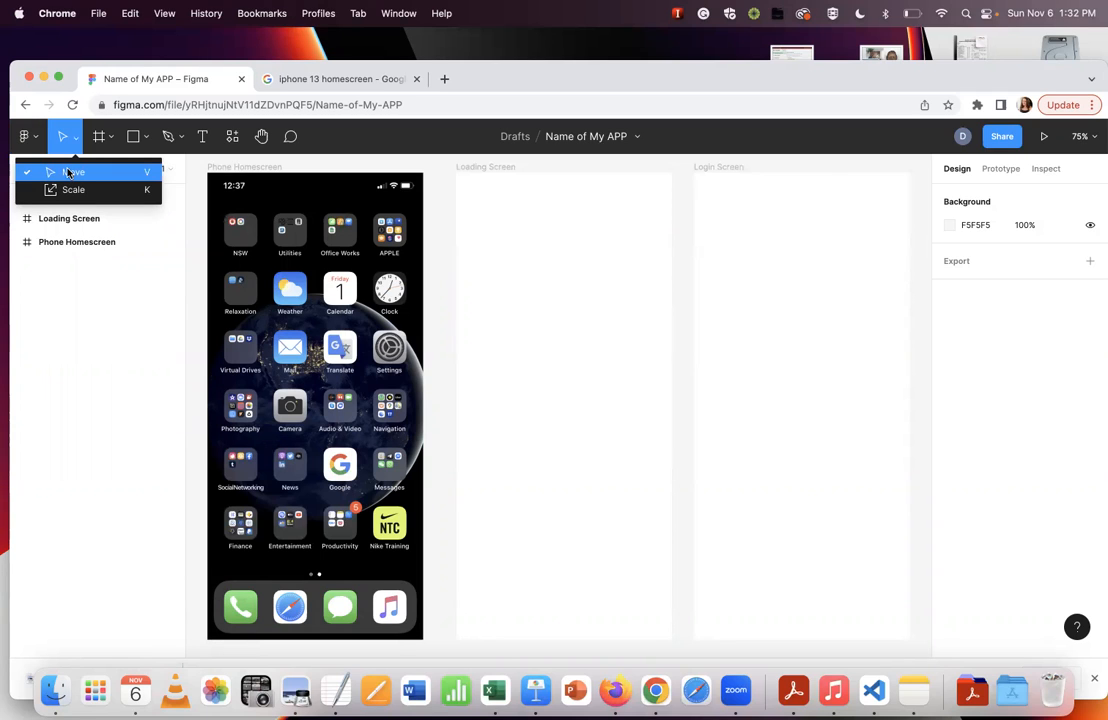
pyautogui.moveTo(246, 215); pyautogui.dragTo(282, 212)
pyautogui.click(335, 270)
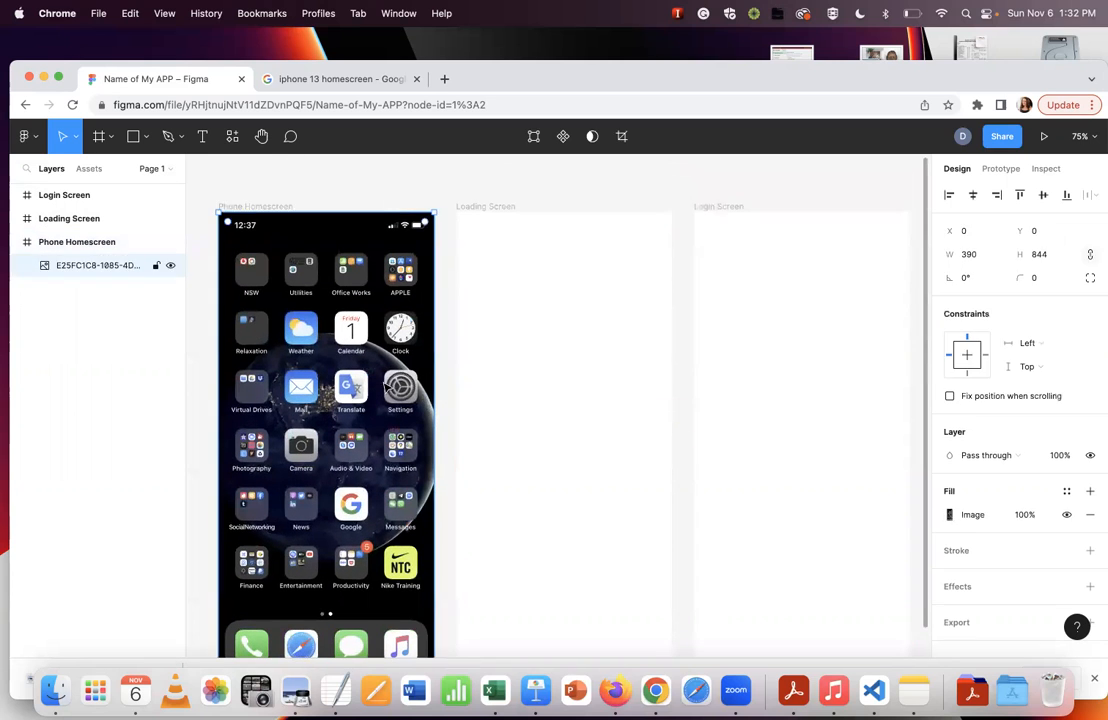
pyautogui.moveTo(346, 327)
pyautogui.mouseDown()
pyautogui.moveTo(403, 367)
pyautogui.moveTo(347, 327)
pyautogui.mouseUp()
pyautogui.click(69, 136)
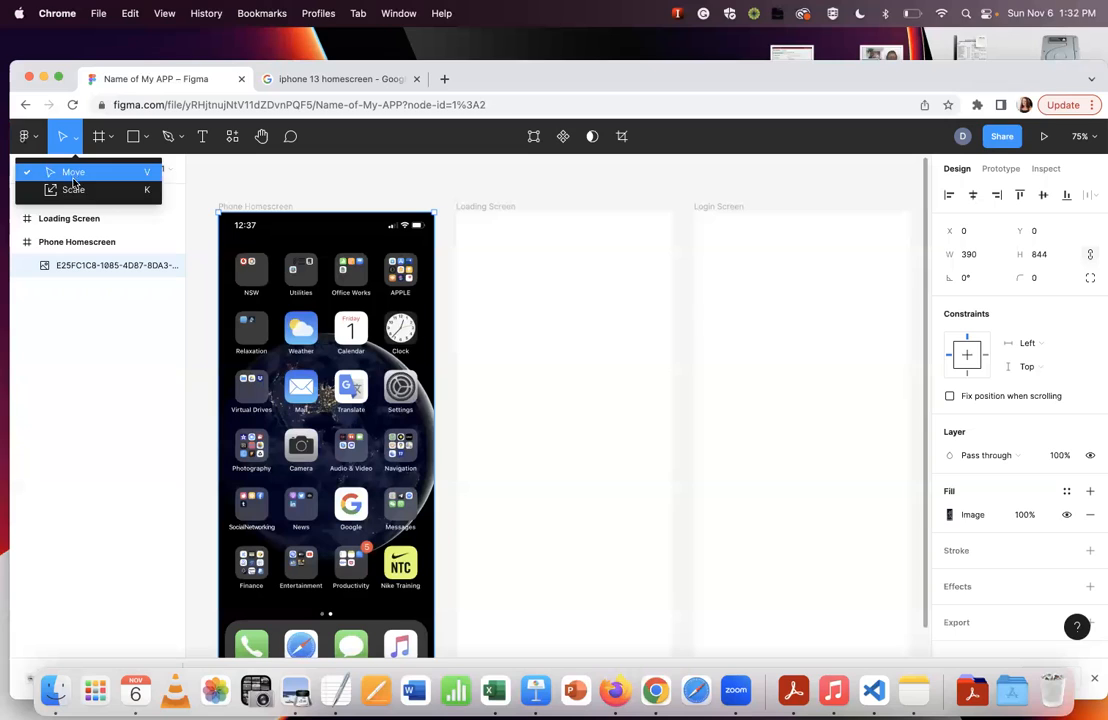
pyautogui.click(110, 139)
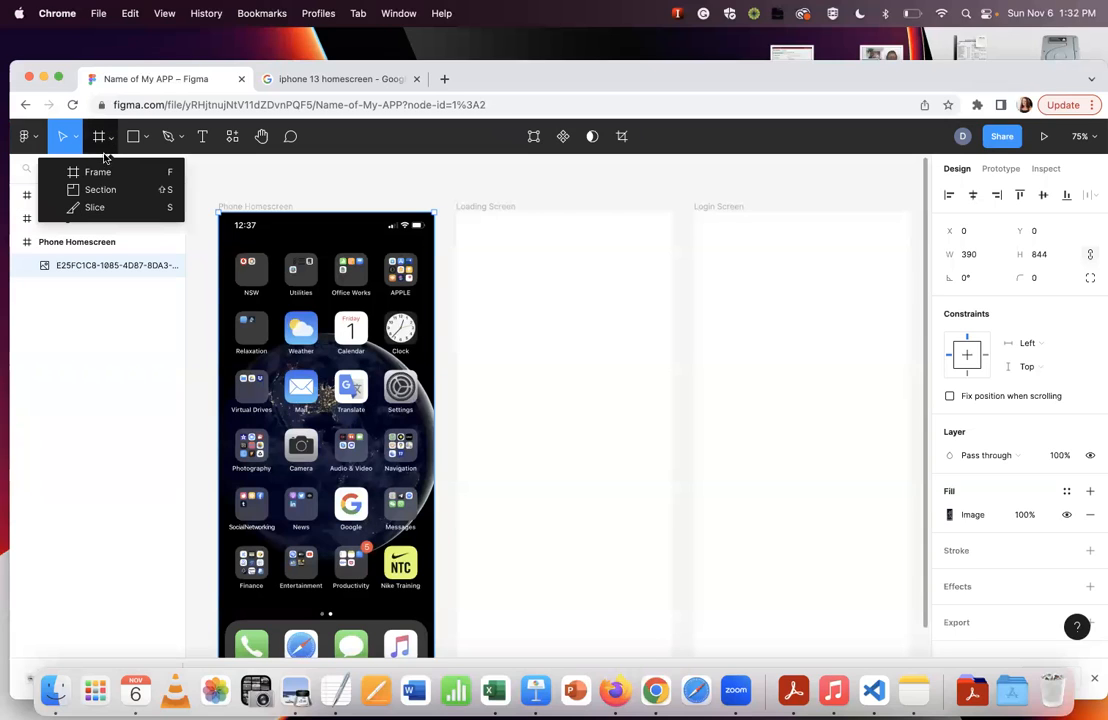
pyautogui.click(133, 138)
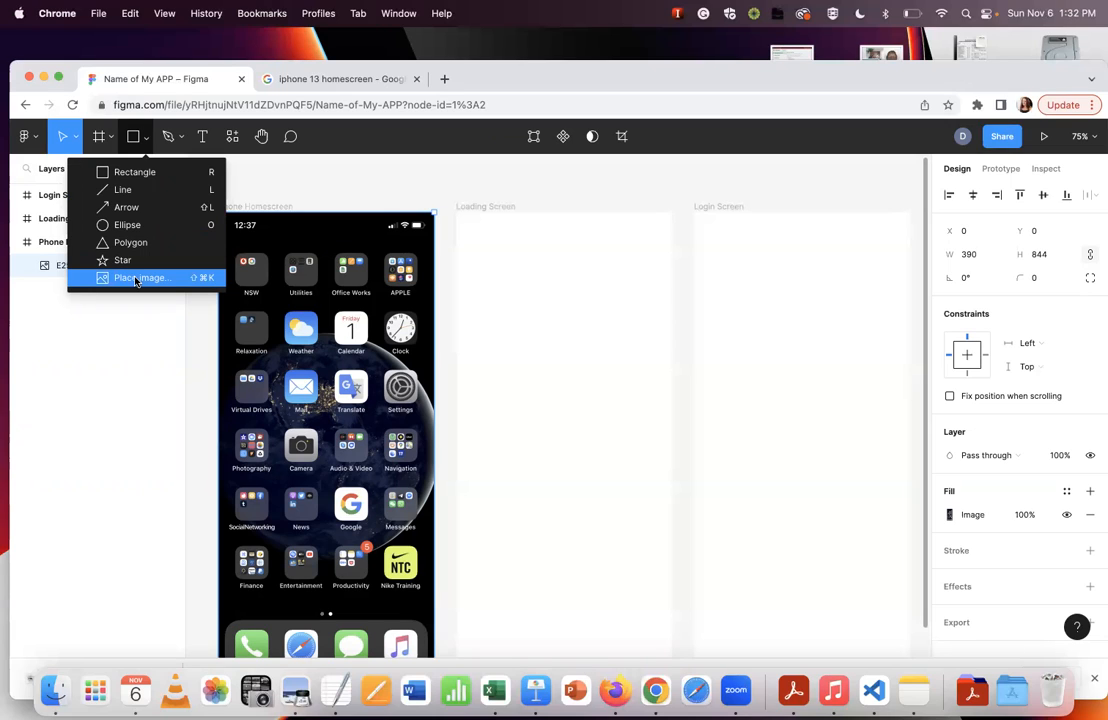
pyautogui.click(181, 138)
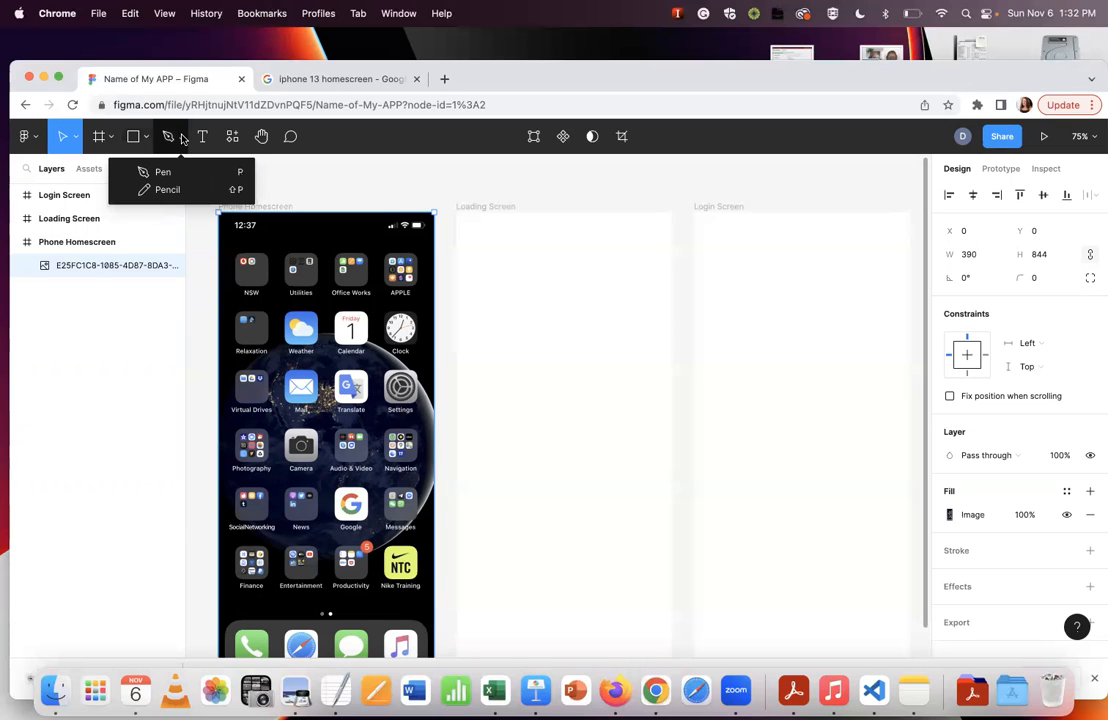
pyautogui.click(233, 137)
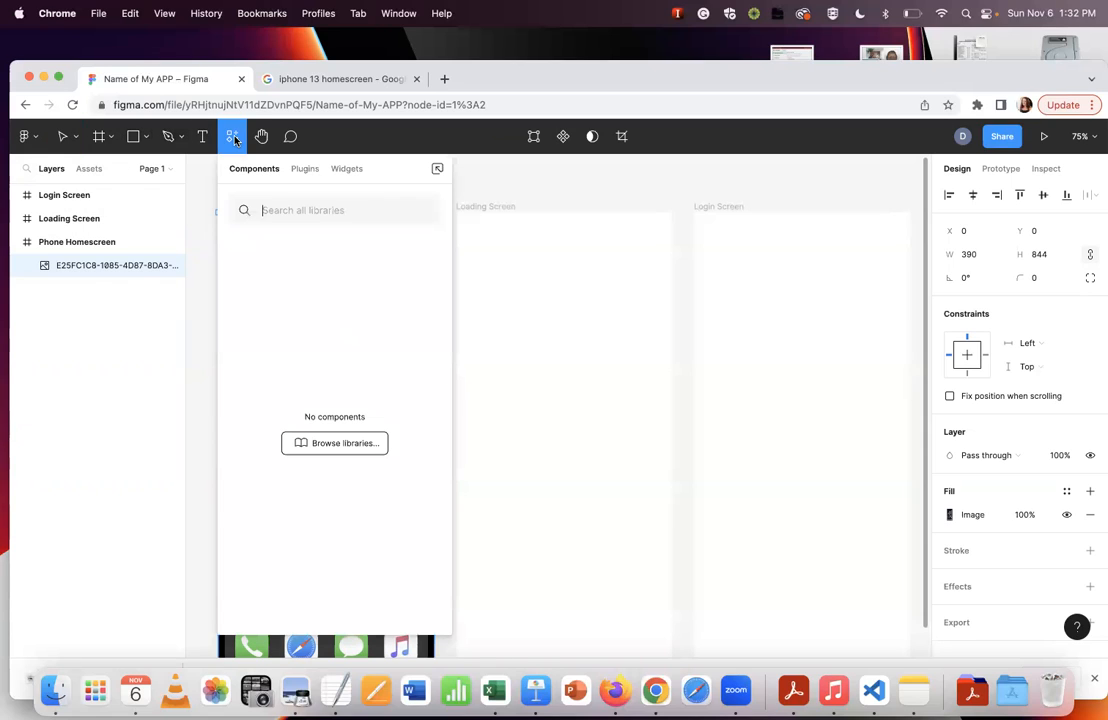
pyautogui.click(302, 169)
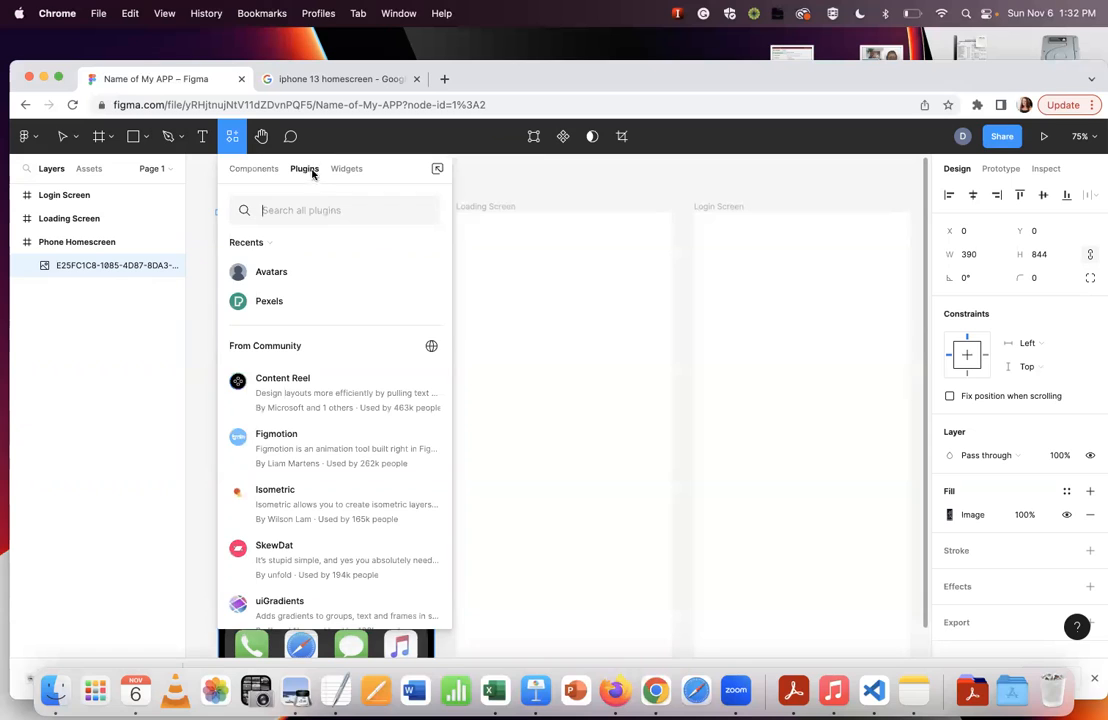
pyautogui.click(262, 140)
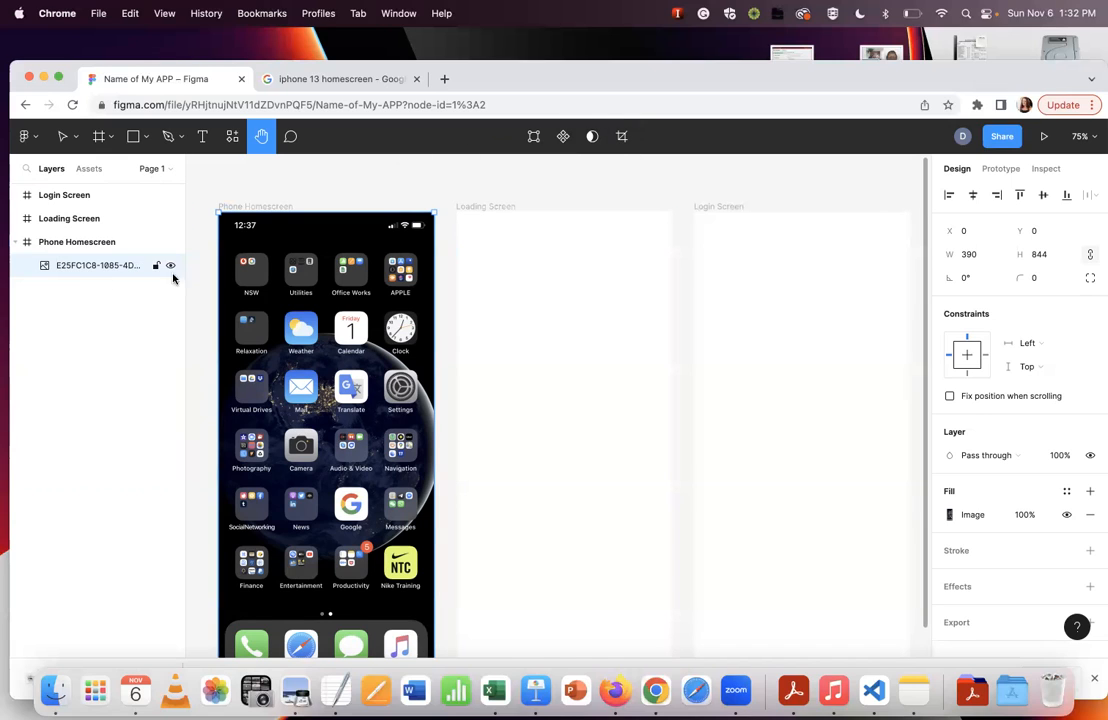
# Select the Loading Screen frame, find the Pexels plugin by searching for "pexels", and run it.
pyautogui.press('-')
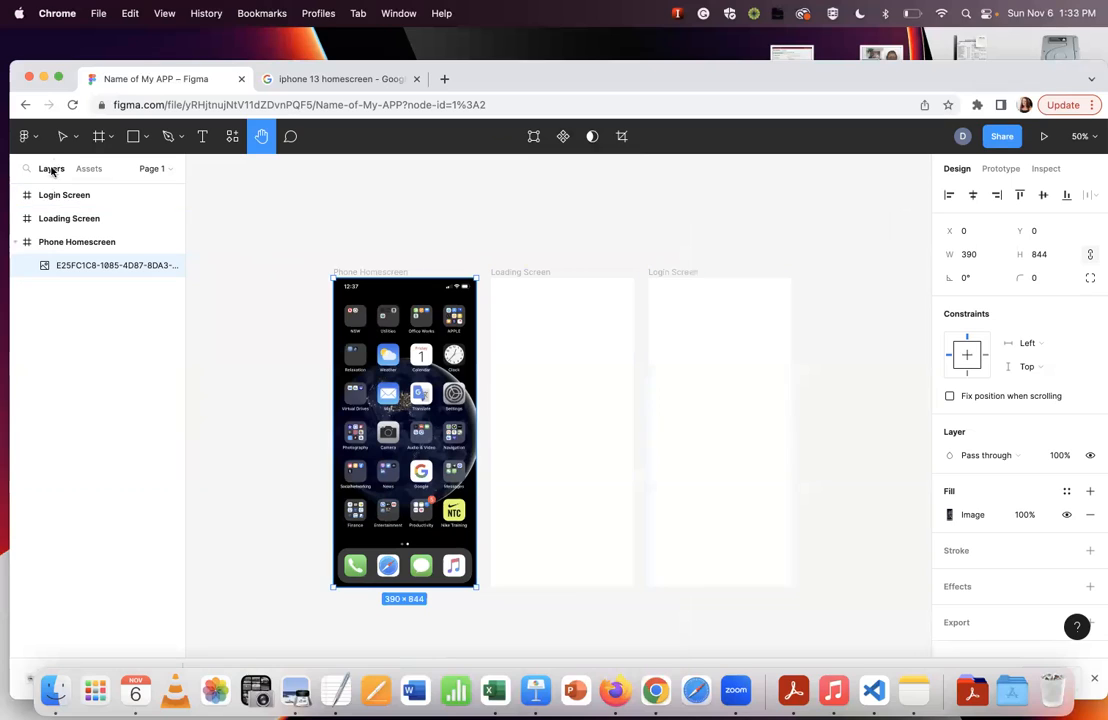
pyautogui.press('v')
pyautogui.click(545, 295)
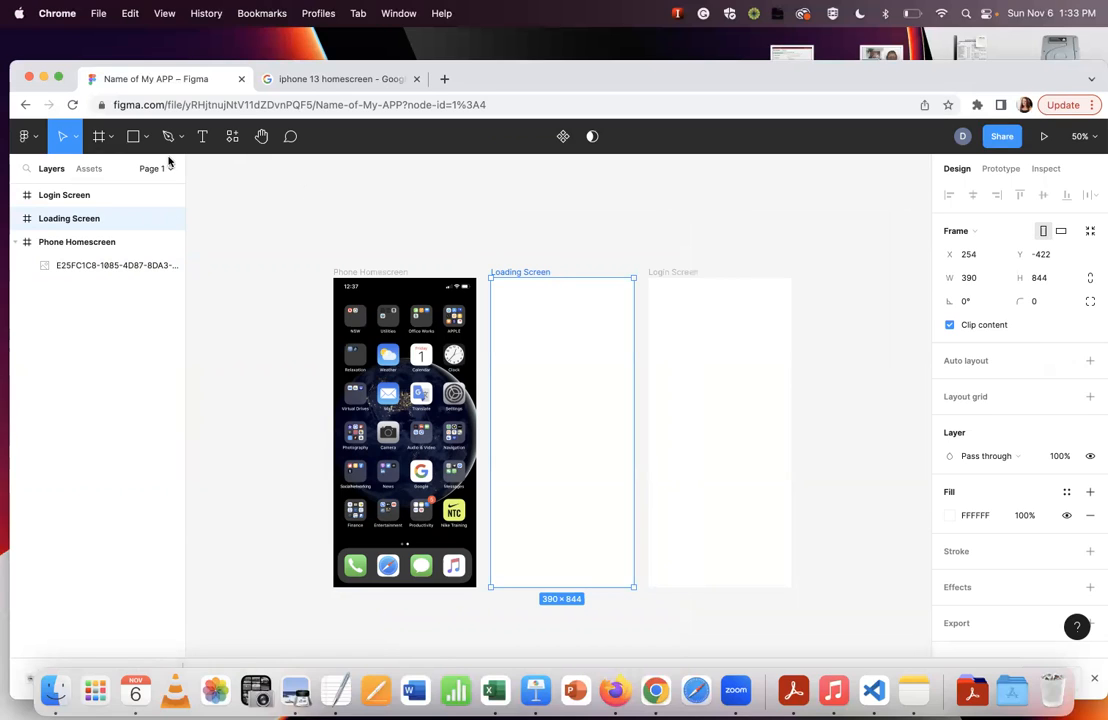
pyautogui.click(233, 140)
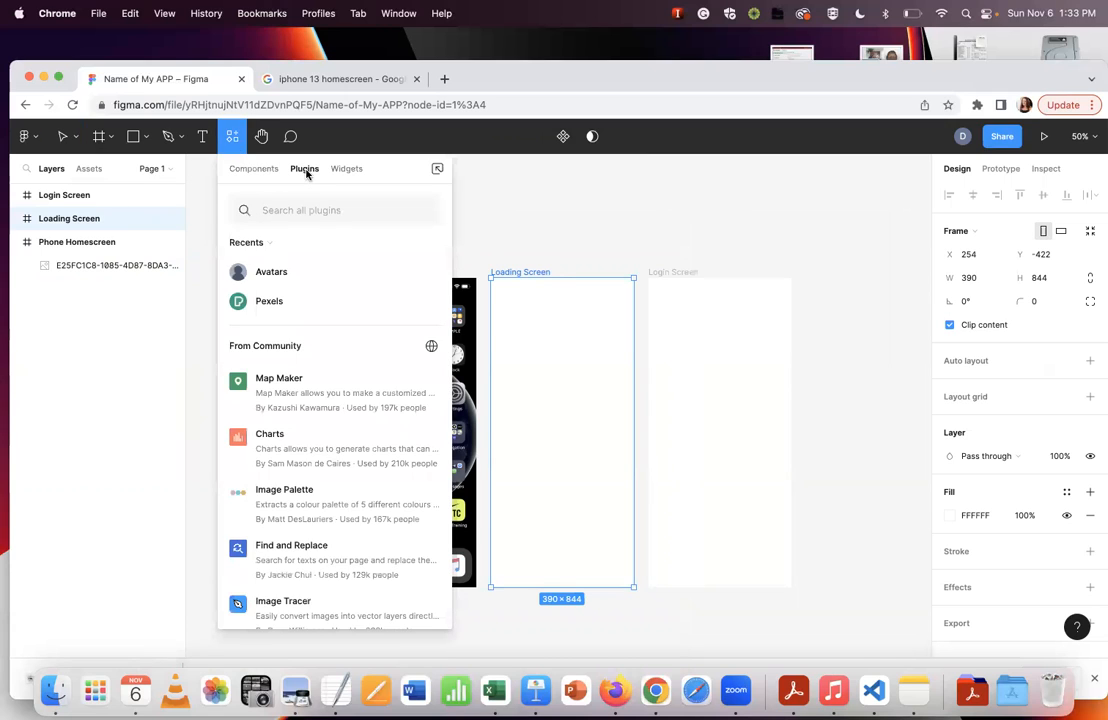
pyautogui.click(255, 171)
pyautogui.click(296, 175)
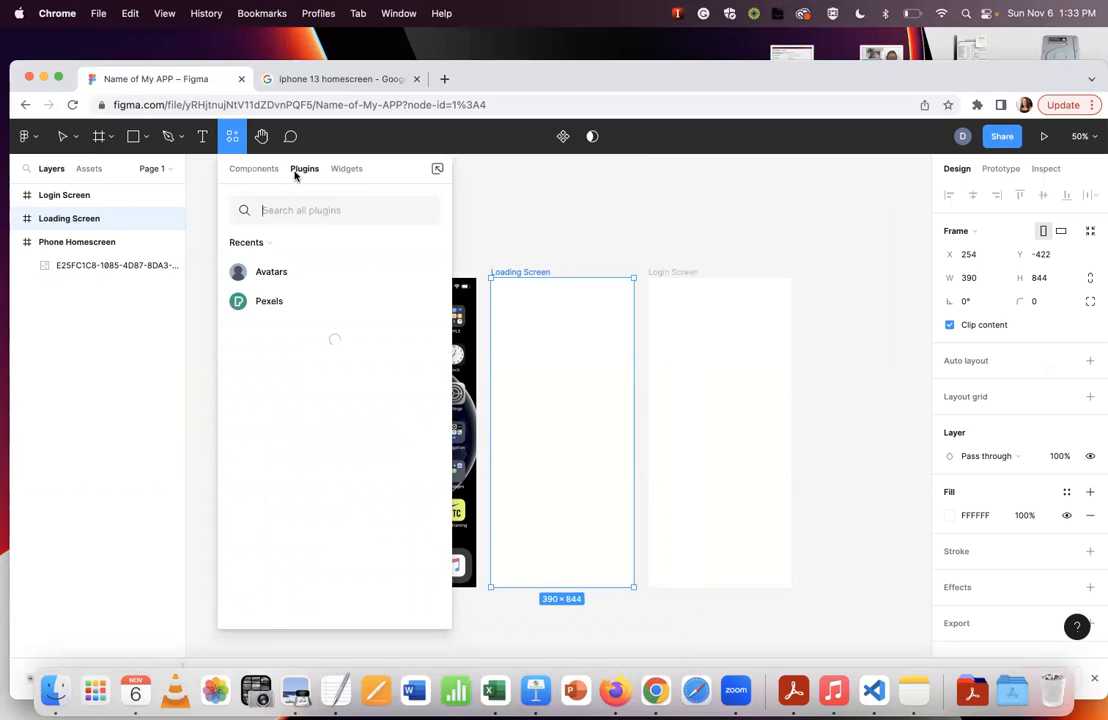
pyautogui.click(291, 210)
pyautogui.write('pexels')
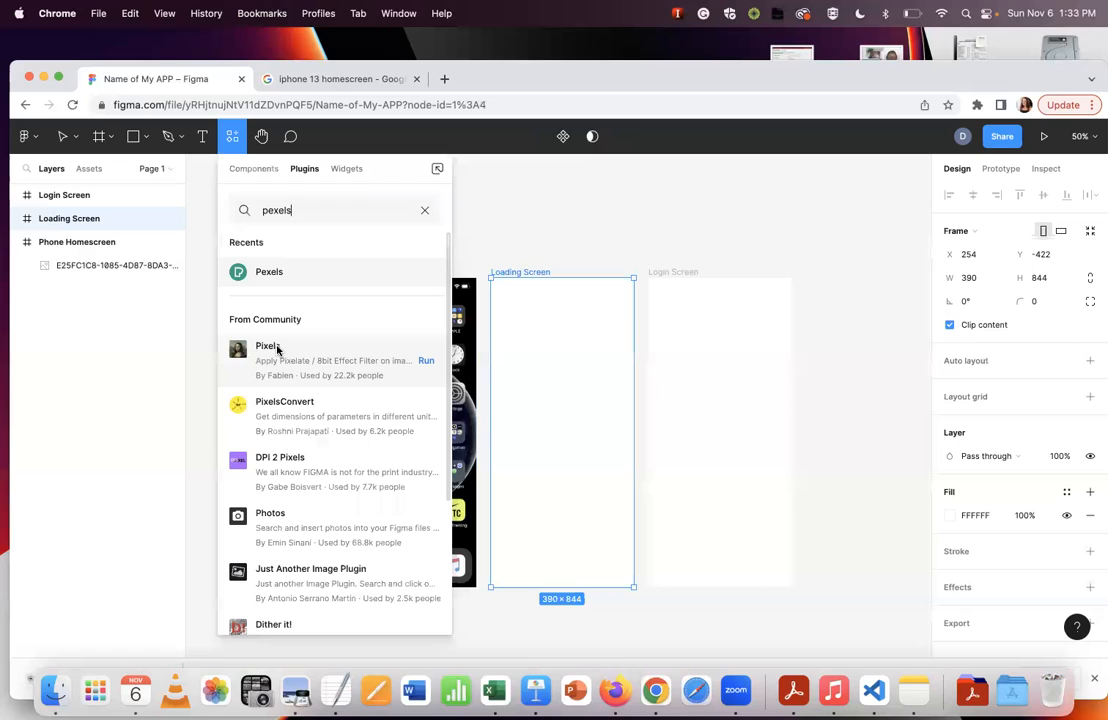
pyautogui.click(266, 273)
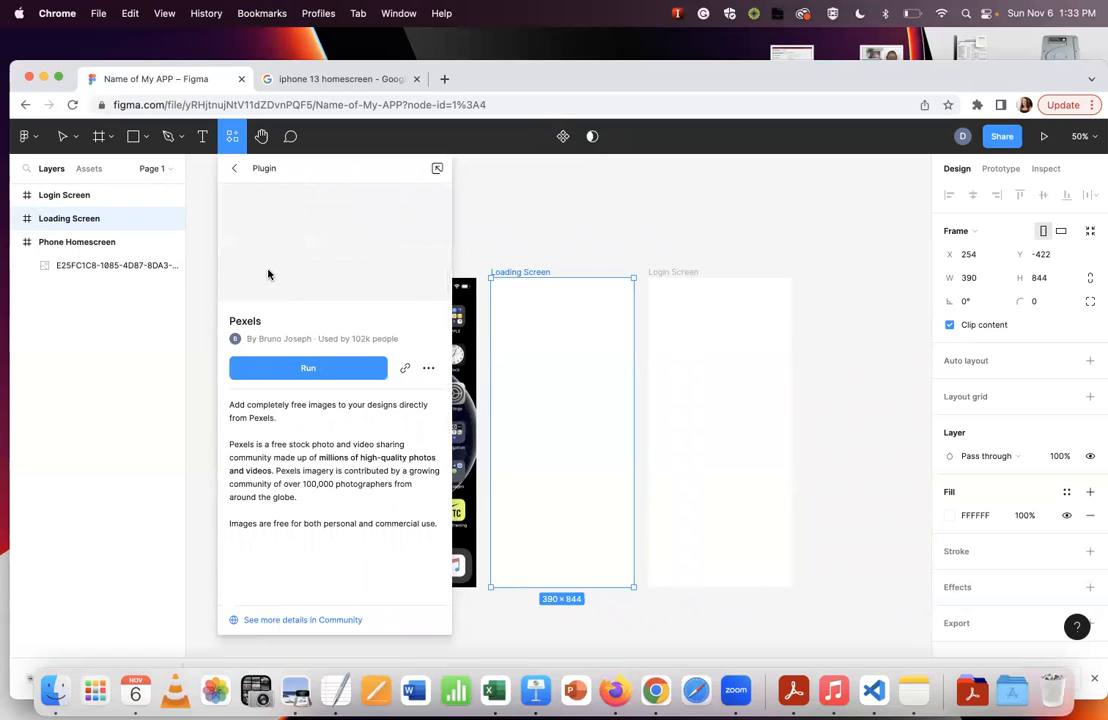
pyautogui.click(300, 369)
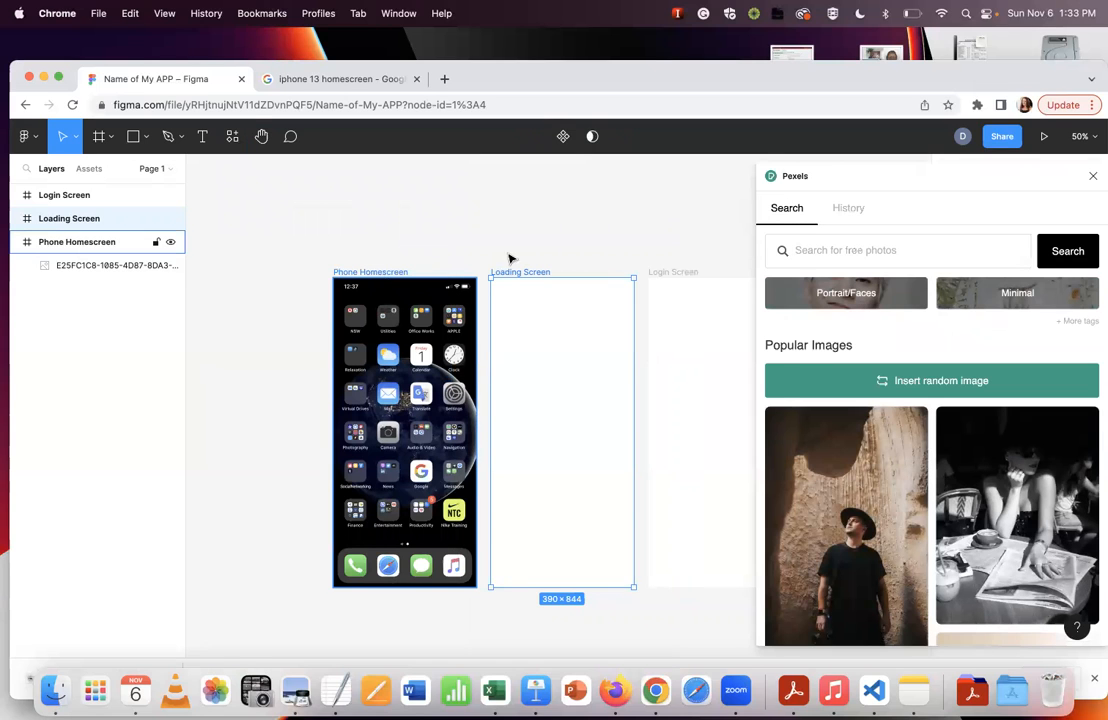
# Move the Pexels window aside and search its free photos for "running".
pyautogui.moveTo(937, 185); pyautogui.dragTo(870, 198)
pyautogui.click(776, 249)
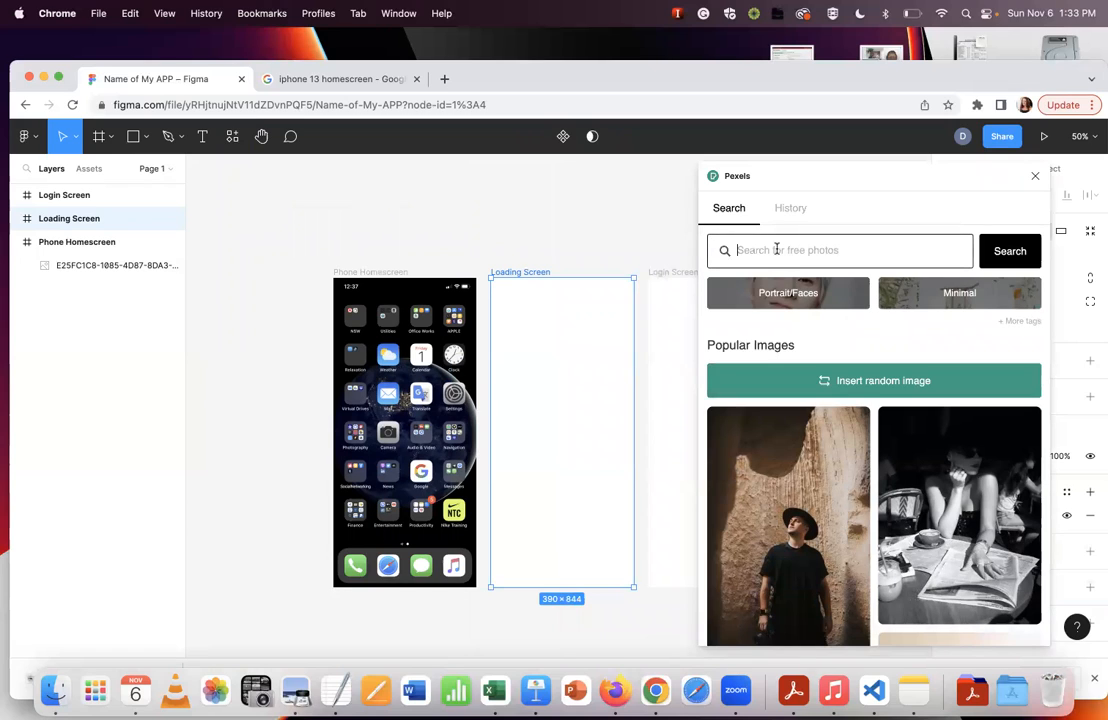
pyautogui.write('running')
pyautogui.press('Return')
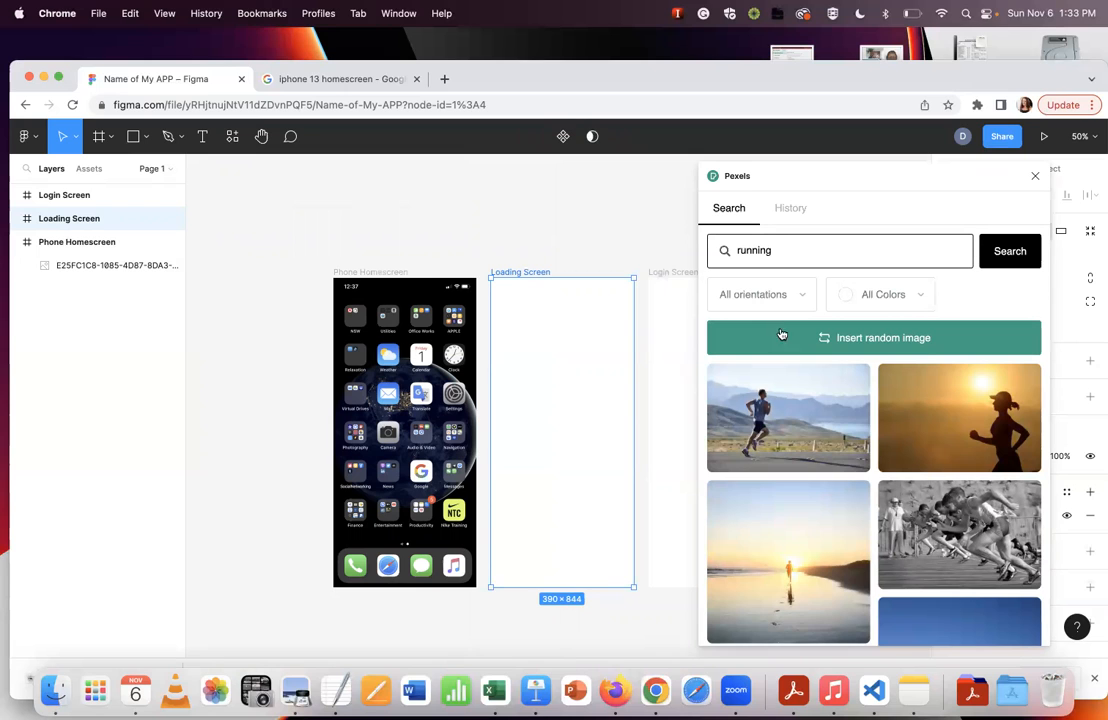
# Fill the Loading Screen frame with the Pexels photo of a small runner on a dirt road under a teal sky.
pyautogui.scroll(-10, 810, 496)
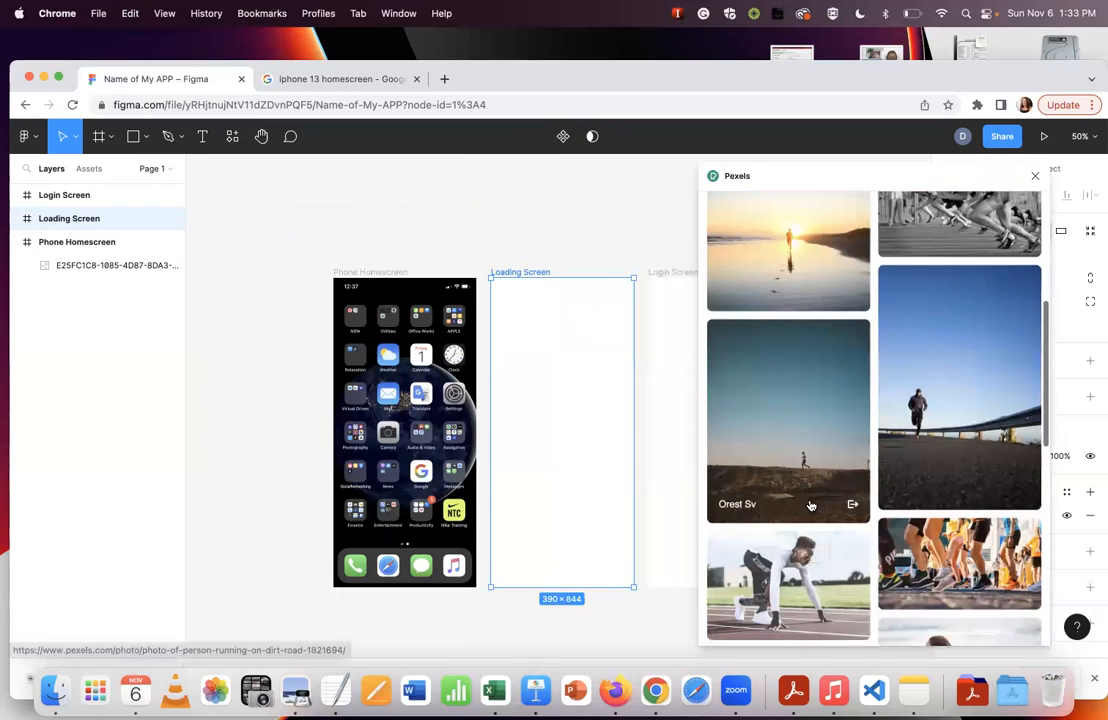
pyautogui.scroll(-2, 811, 506)
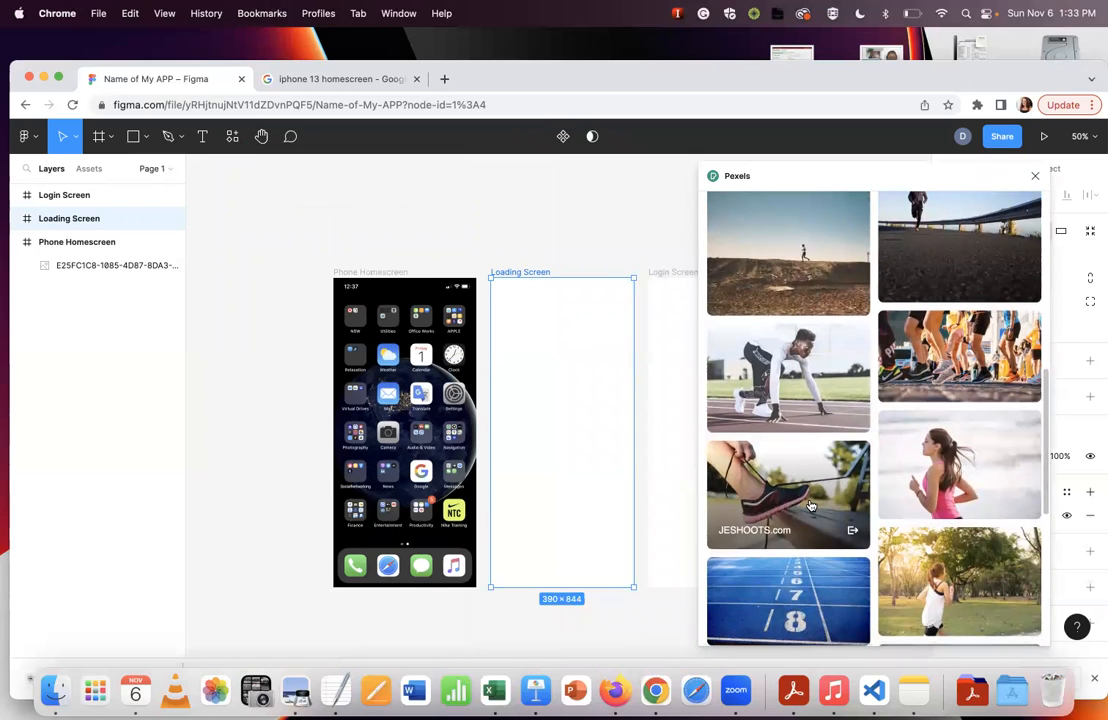
pyautogui.scroll(-8, 811, 506)
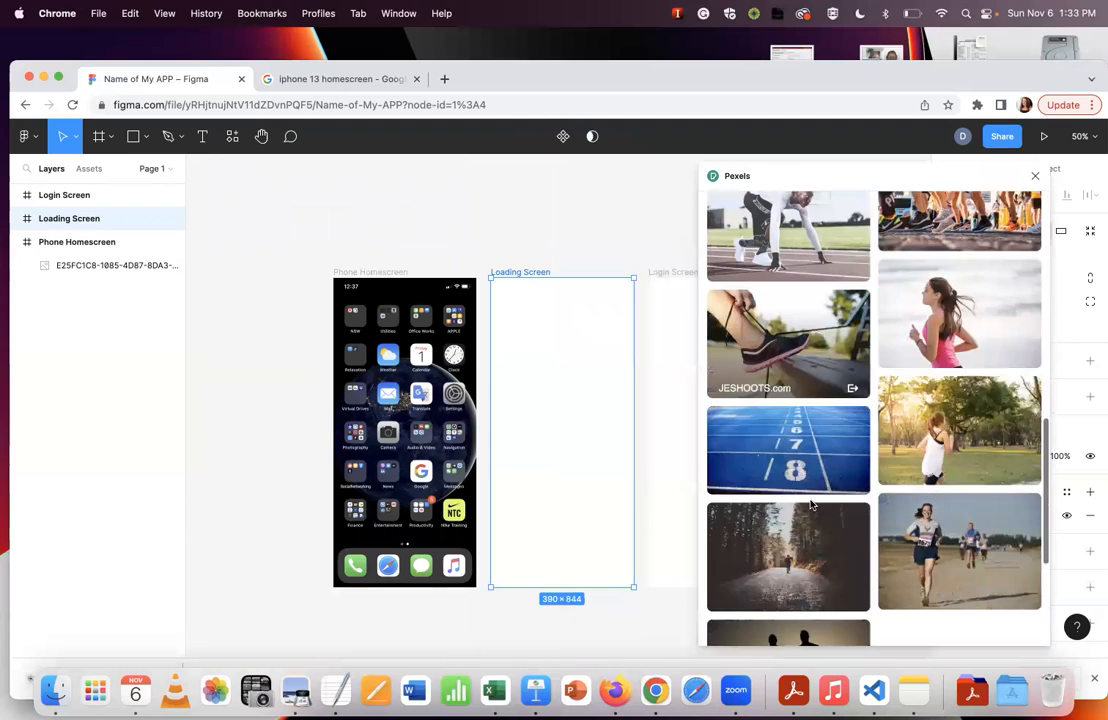
pyautogui.scroll(2, 811, 506)
pyautogui.scroll(8, 811, 506)
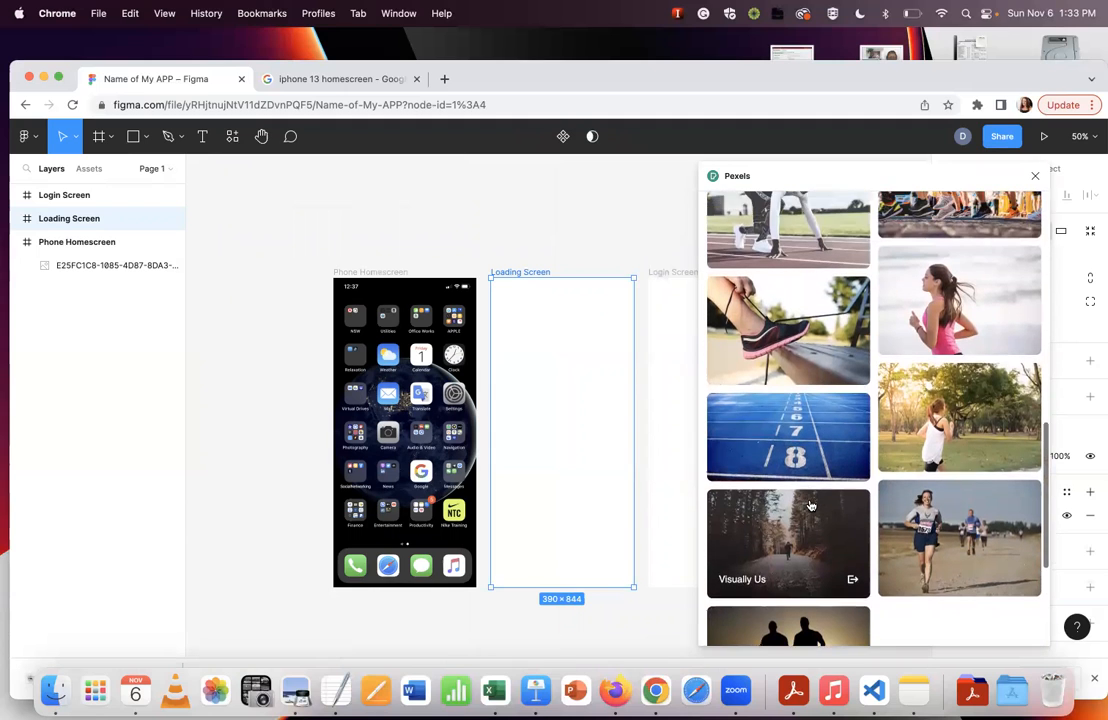
pyautogui.scroll(3, 811, 506)
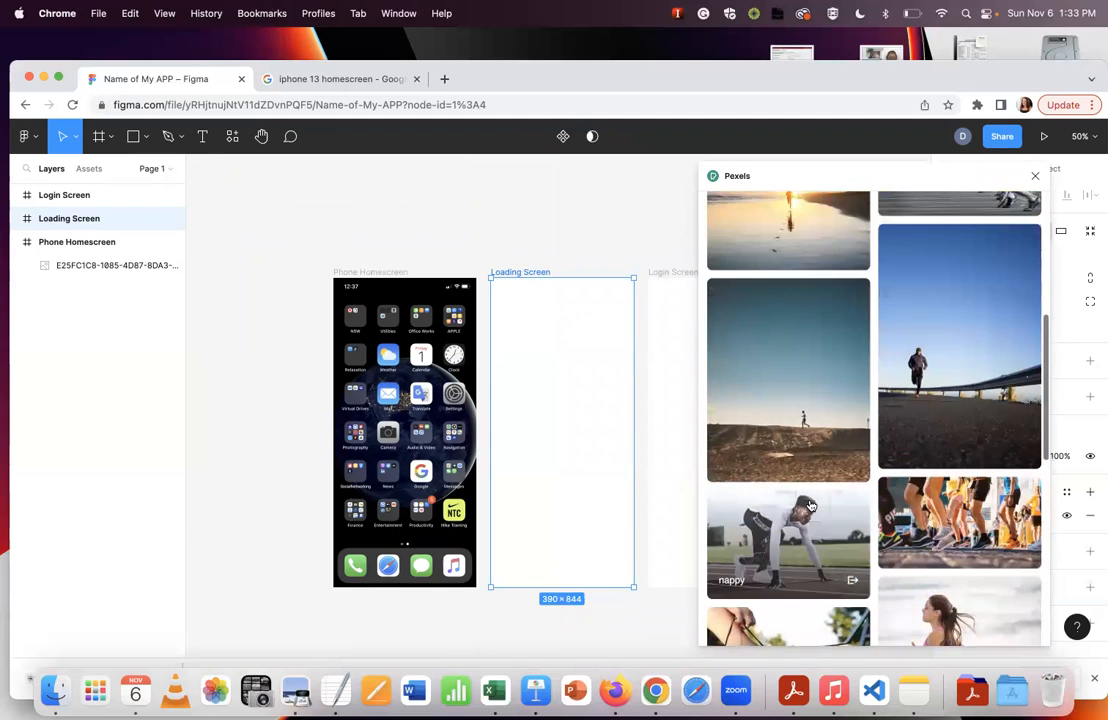
pyautogui.moveTo(800, 402); pyautogui.dragTo(720, 380)
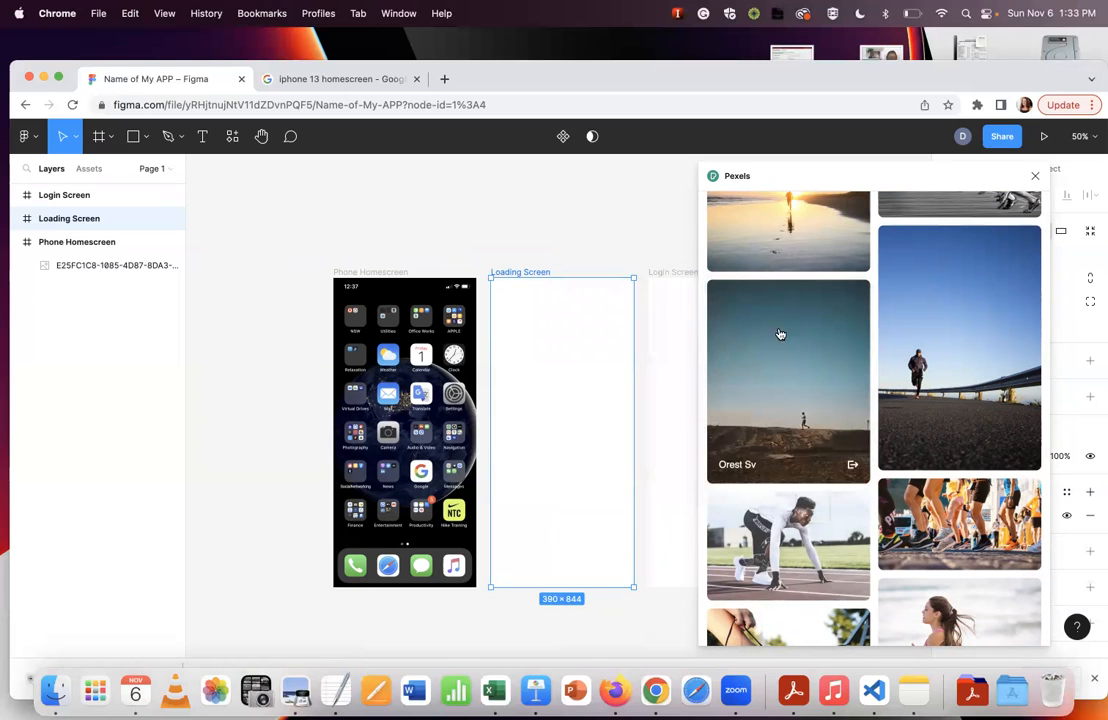
pyautogui.click(781, 334)
pyautogui.click(492, 274)
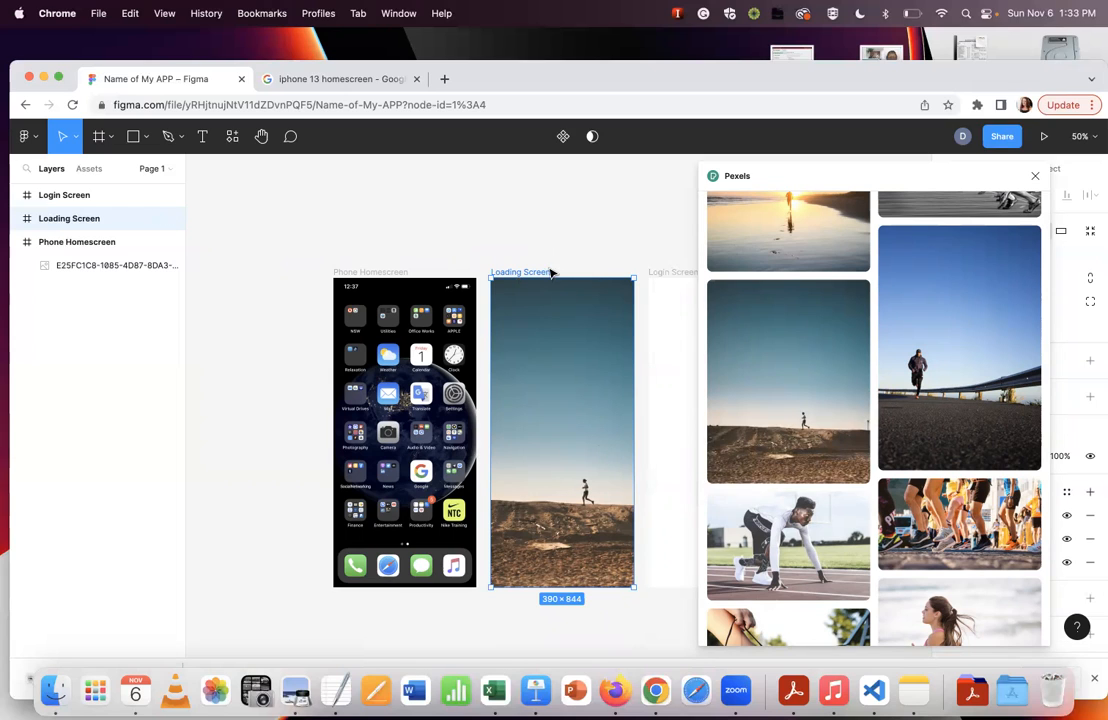
# Draw a rectangle of about 496 × 548 on the empty canvas above the phone frames.
pyautogui.click(543, 226)
pyautogui.click(552, 272)
pyautogui.scroll(5, 552, 300)
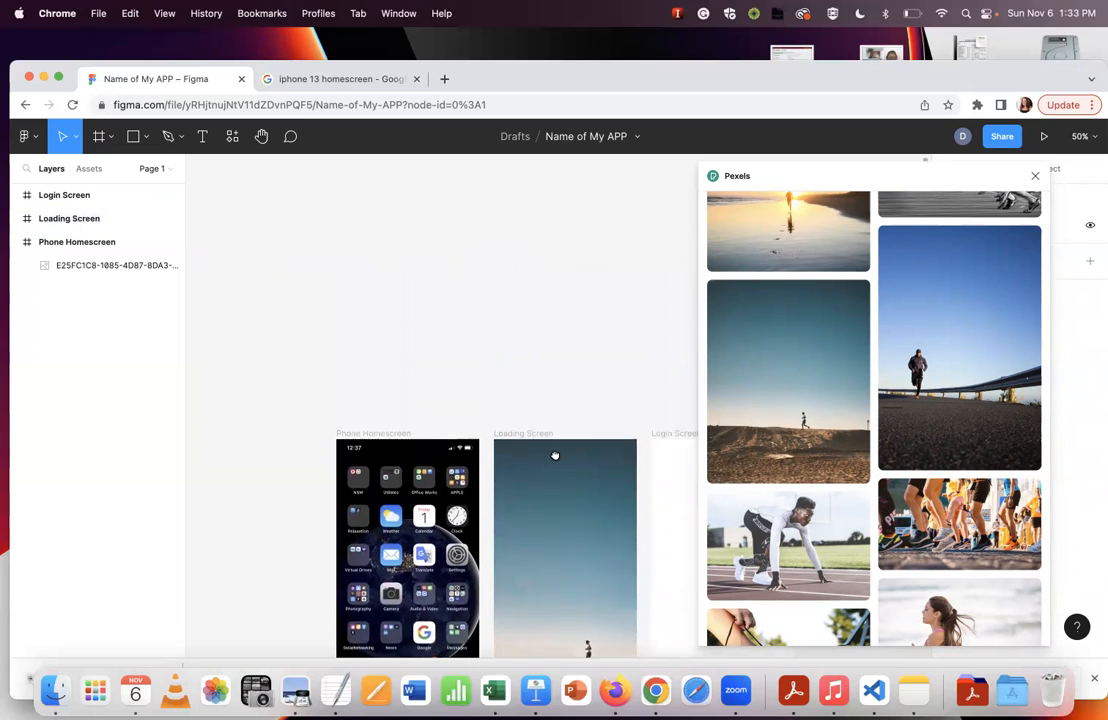
pyautogui.press('Escape')
pyautogui.click(133, 136)
pyautogui.click(145, 136)
pyautogui.moveTo(343, 199)
pyautogui.mouseDown()
pyautogui.moveTo(502, 347)
pyautogui.moveTo(532, 391)
pyautogui.moveTo(501, 358)
pyautogui.mouseUp()
pyautogui.click(133, 136)
pyautogui.moveTo(323, 202); pyautogui.dragTo(505, 401)
# Fill the rectangle with the black-and-white photo of sprinters and widen it to about 706.
pyautogui.moveTo(794, 314)
pyautogui.scroll(3, 796, 277)
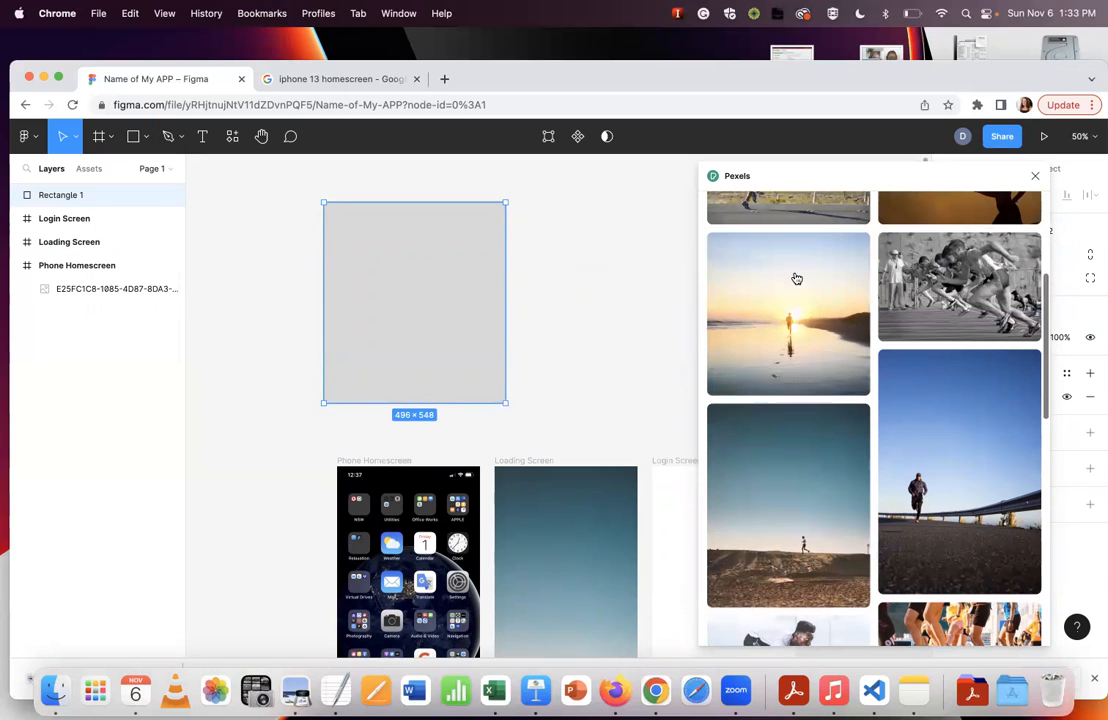
pyautogui.click(926, 286)
pyautogui.click(416, 250)
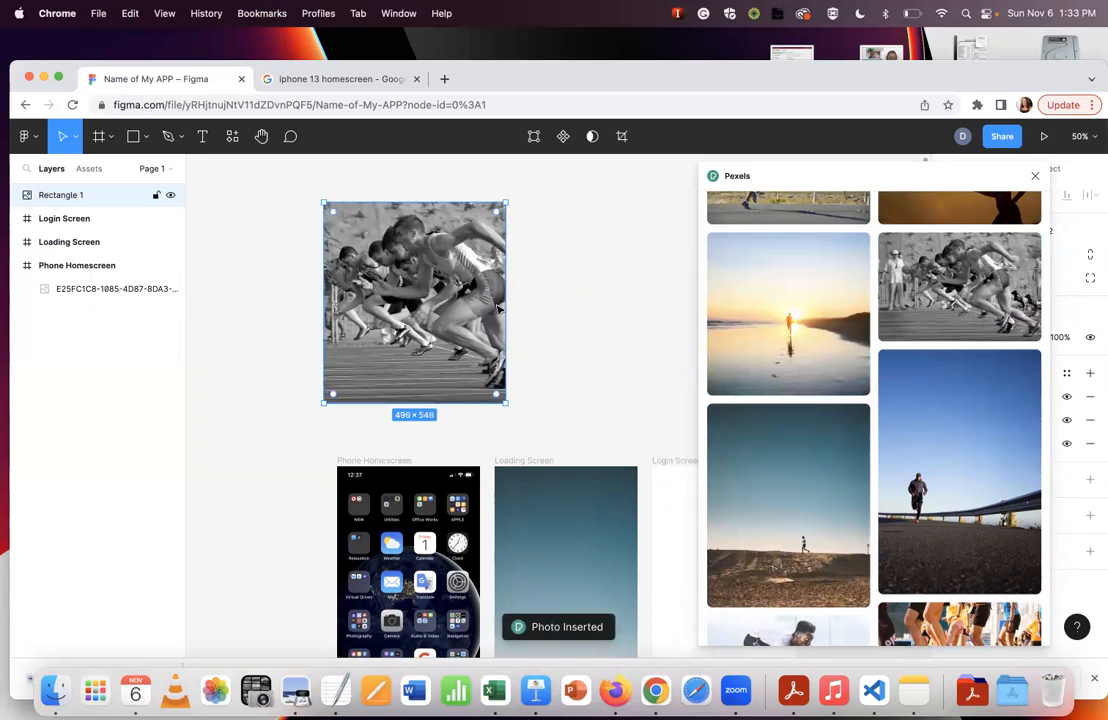
pyautogui.moveTo(505, 321); pyautogui.dragTo(584, 325)
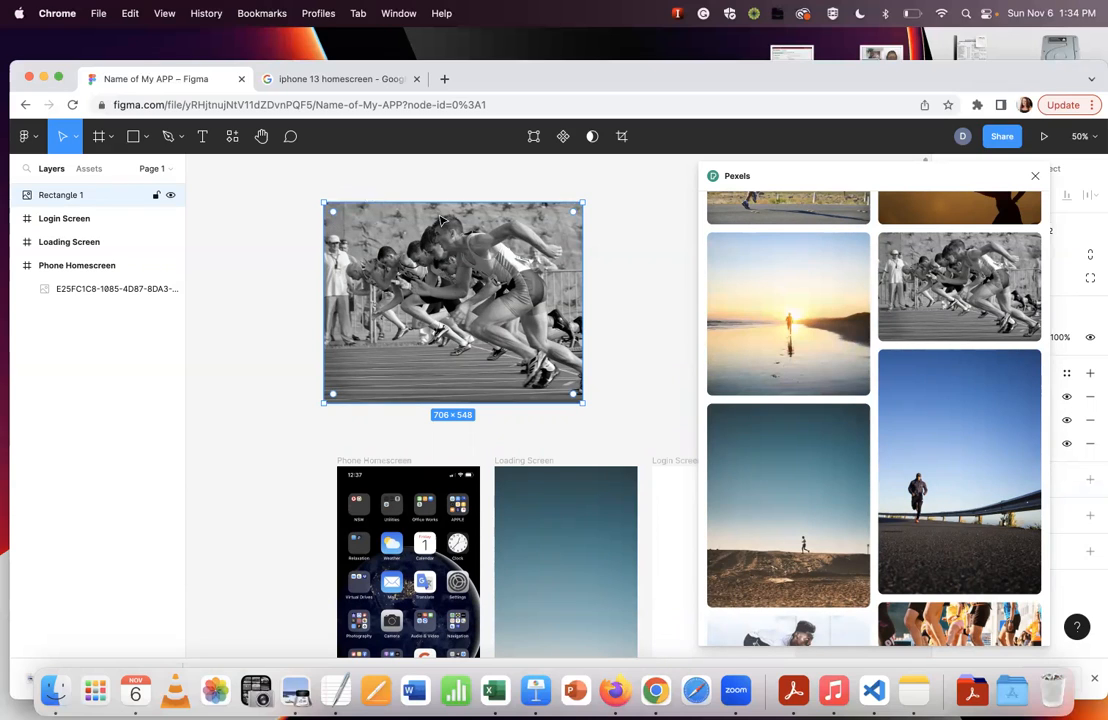
# Fully round the corners of the sprinters photo rectangle, then delete the shape.
pyautogui.moveTo(575, 215); pyautogui.dragTo(380, 290)
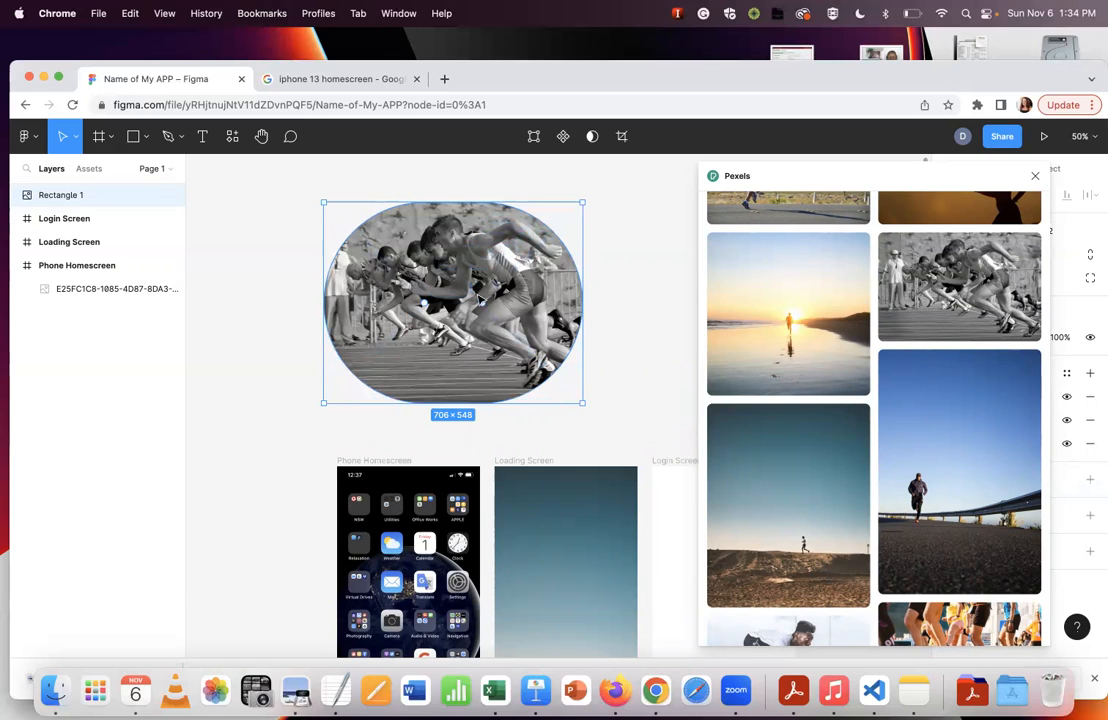
pyautogui.click(638, 304)
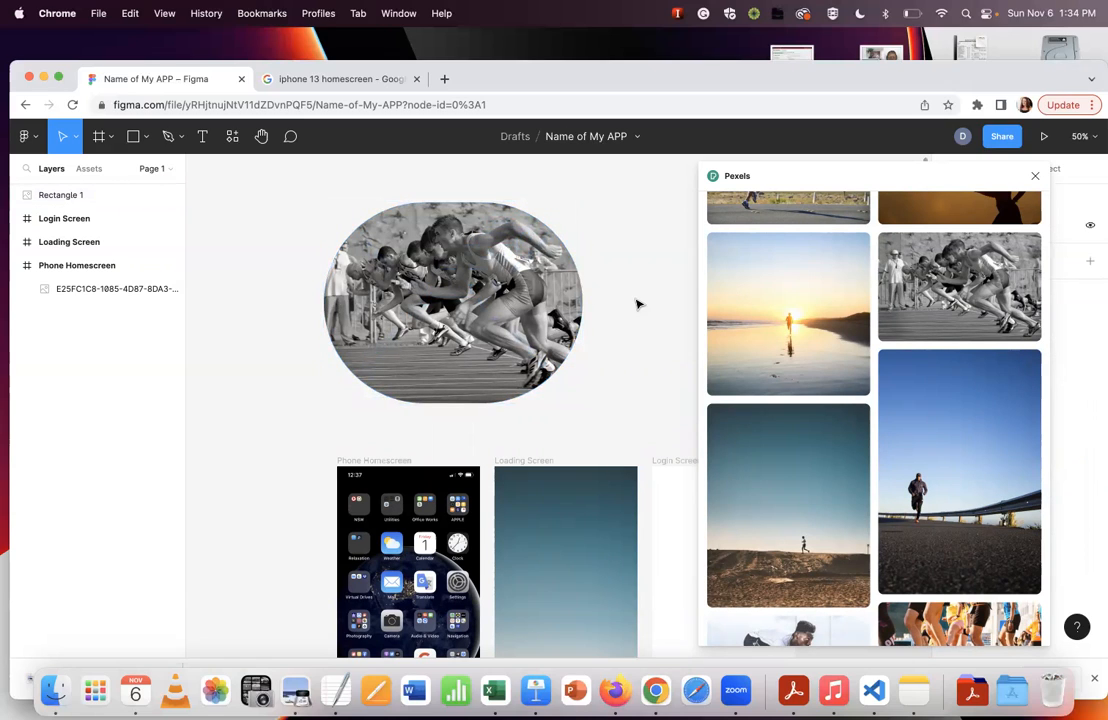
pyautogui.click(413, 270)
pyautogui.press('Delete')
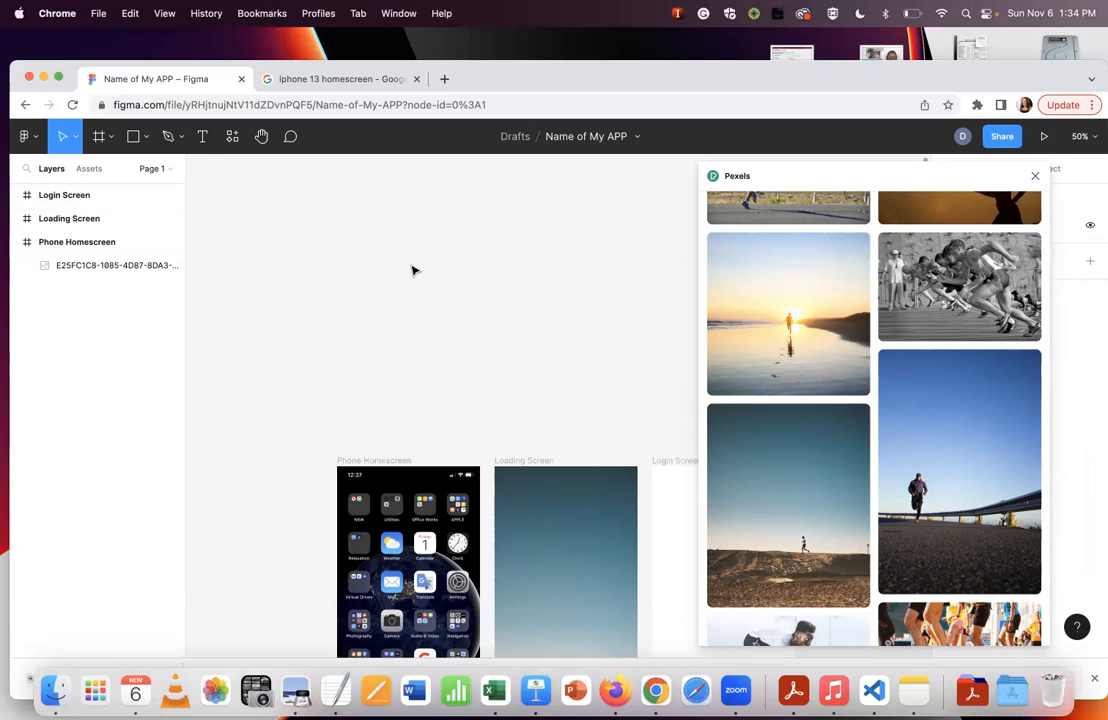
# Draw a star of about 636 × 610 above the phone frames and fill it with the sunset beach runner photo.
pyautogui.click(145, 136)
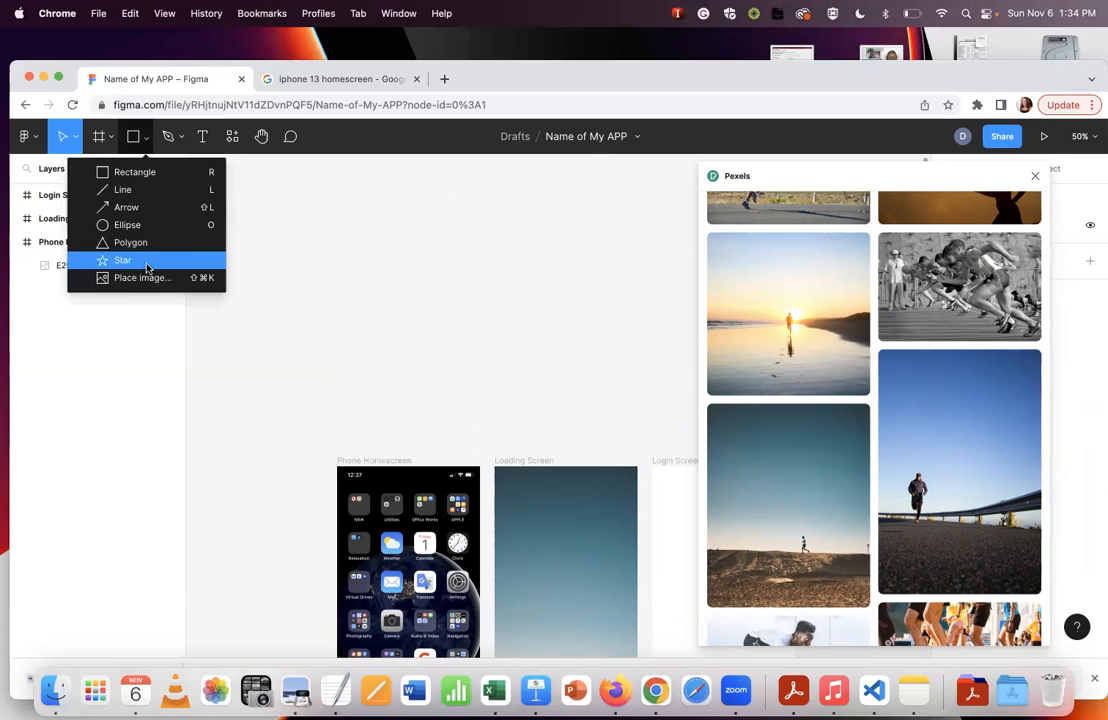
pyautogui.click(140, 256)
pyautogui.moveTo(308, 224); pyautogui.dragTo(541, 452)
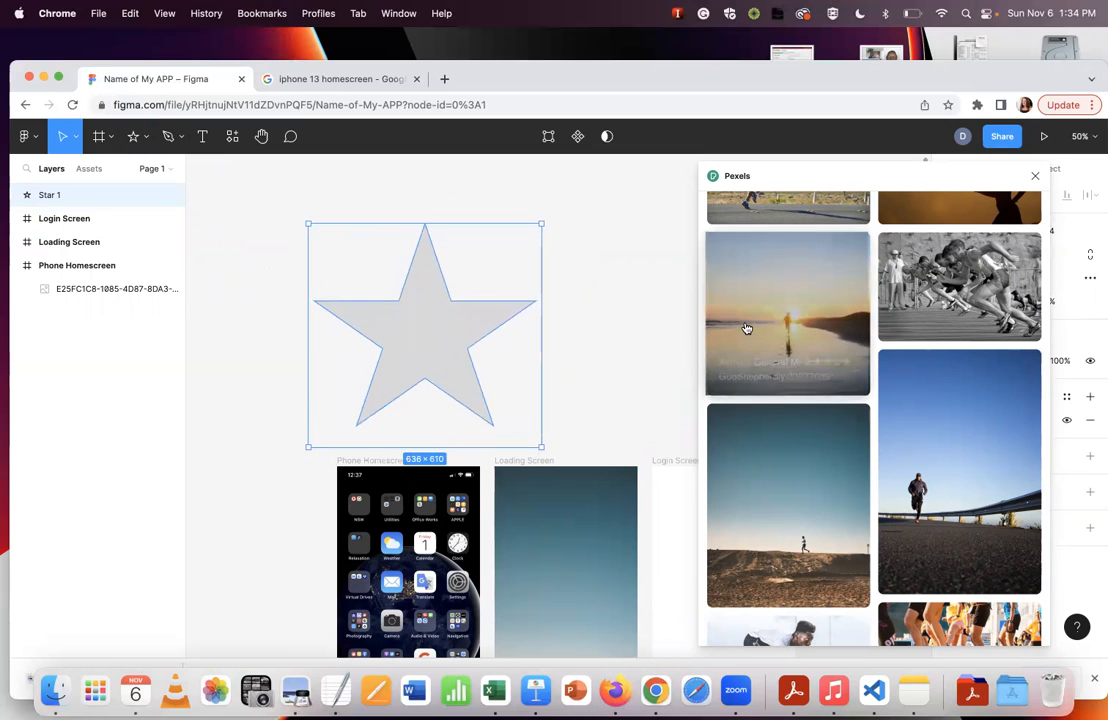
pyautogui.click(747, 329)
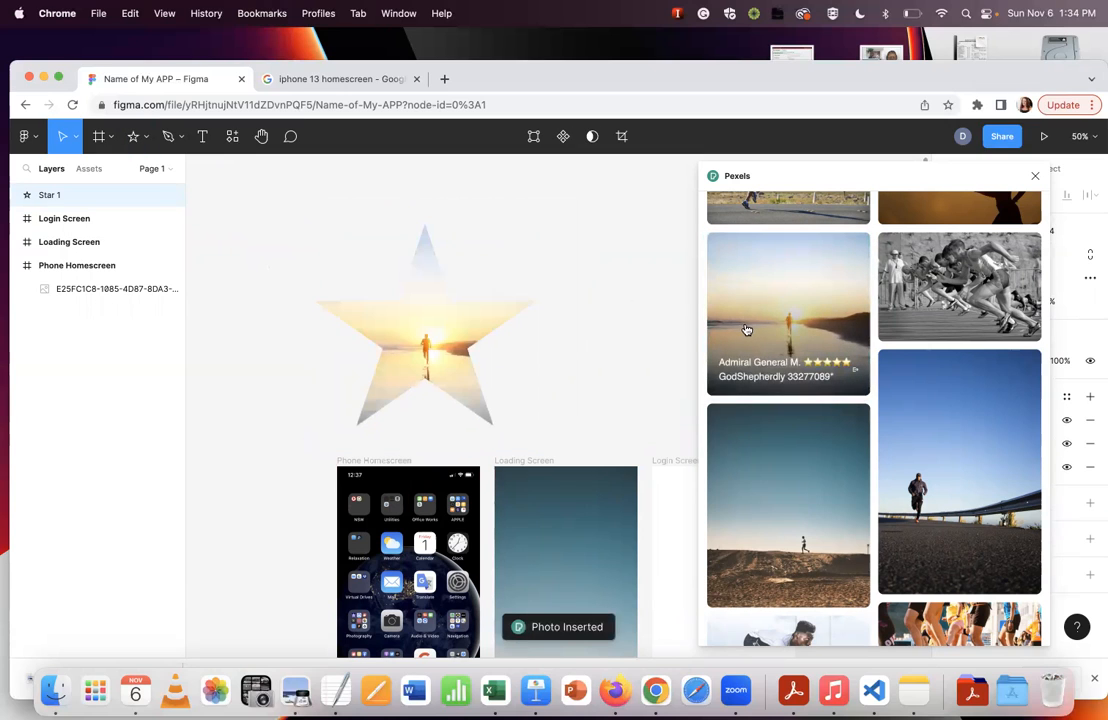
# Delete the star filled with the sunset beach runner photo.
pyautogui.click(573, 360)
pyautogui.click(433, 319)
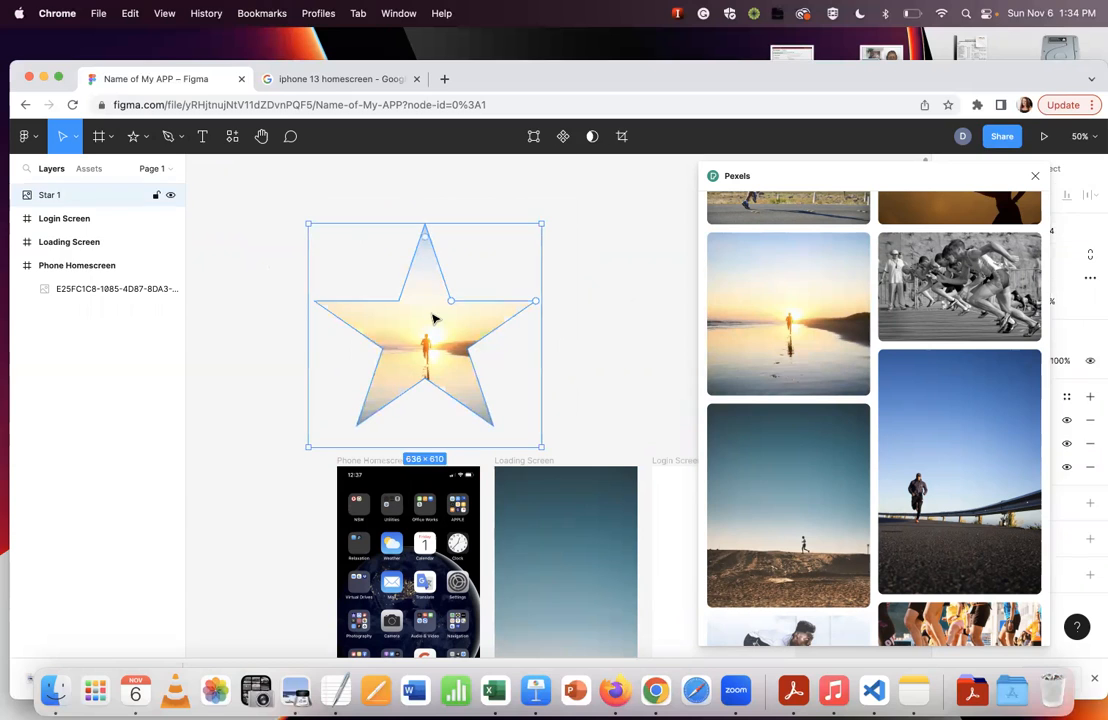
pyautogui.press('Delete')
# Try random running photos from Pexels as the fill of the Loading Screen frame.
pyautogui.scroll(5, 768, 326)
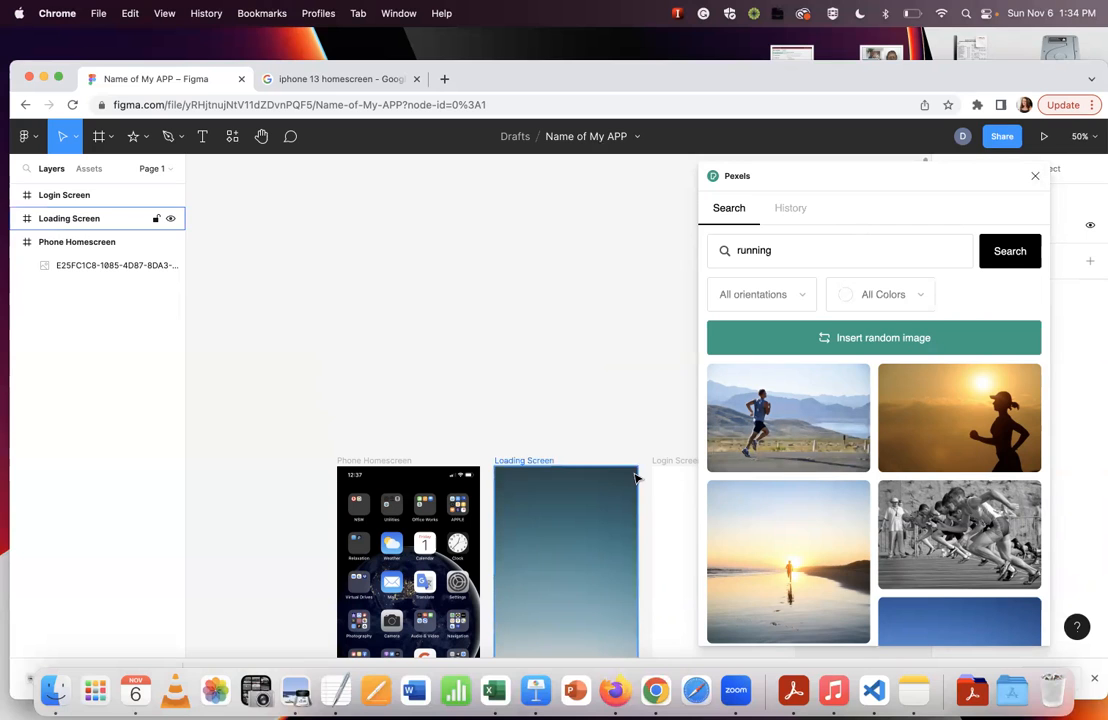
pyautogui.scroll(-3, 630, 477)
pyautogui.click(599, 471)
pyautogui.click(845, 337)
pyautogui.click(857, 339)
pyautogui.click(831, 341)
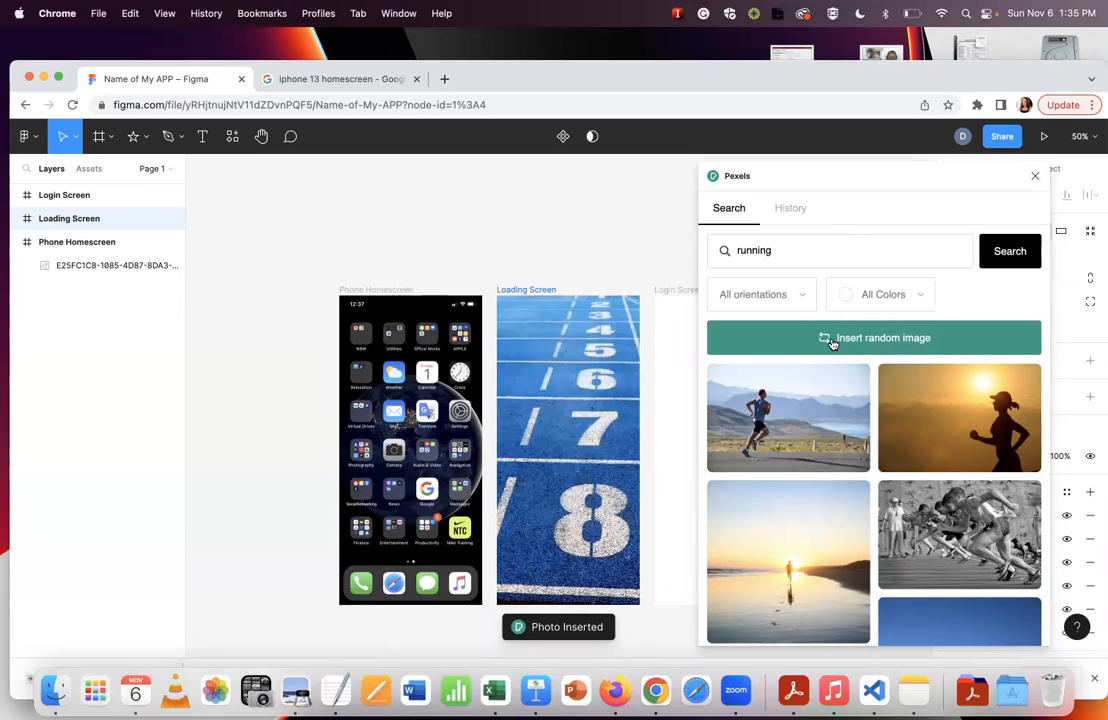
pyautogui.press('super+z')
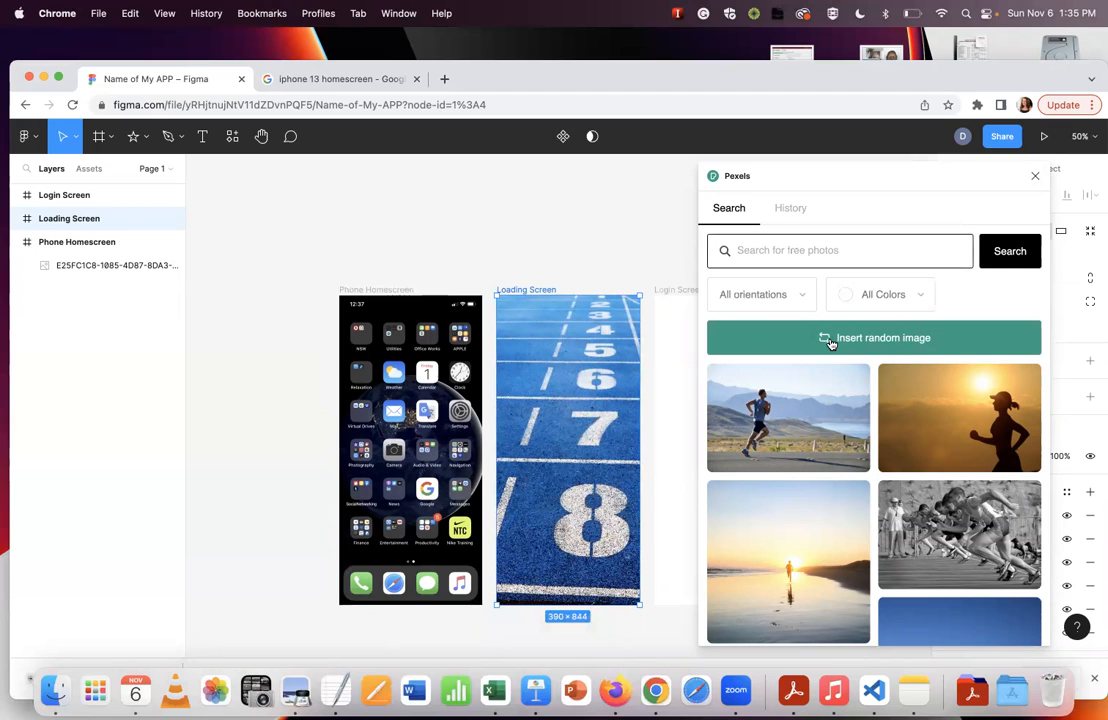
# Fill the Loading Screen frame with the photo of a runner on a rocky ridge under a blue sky, and close the Pexels plugin.
pyautogui.moveTo(847, 380)
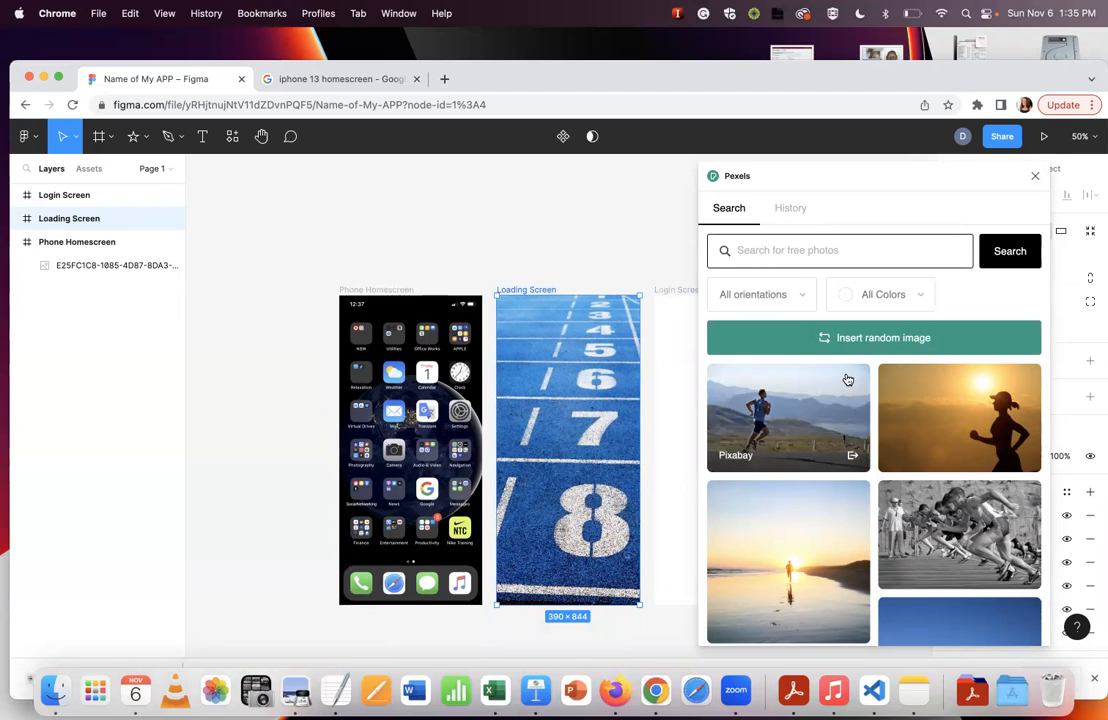
pyautogui.scroll(-5, 847, 380)
pyautogui.click(802, 452)
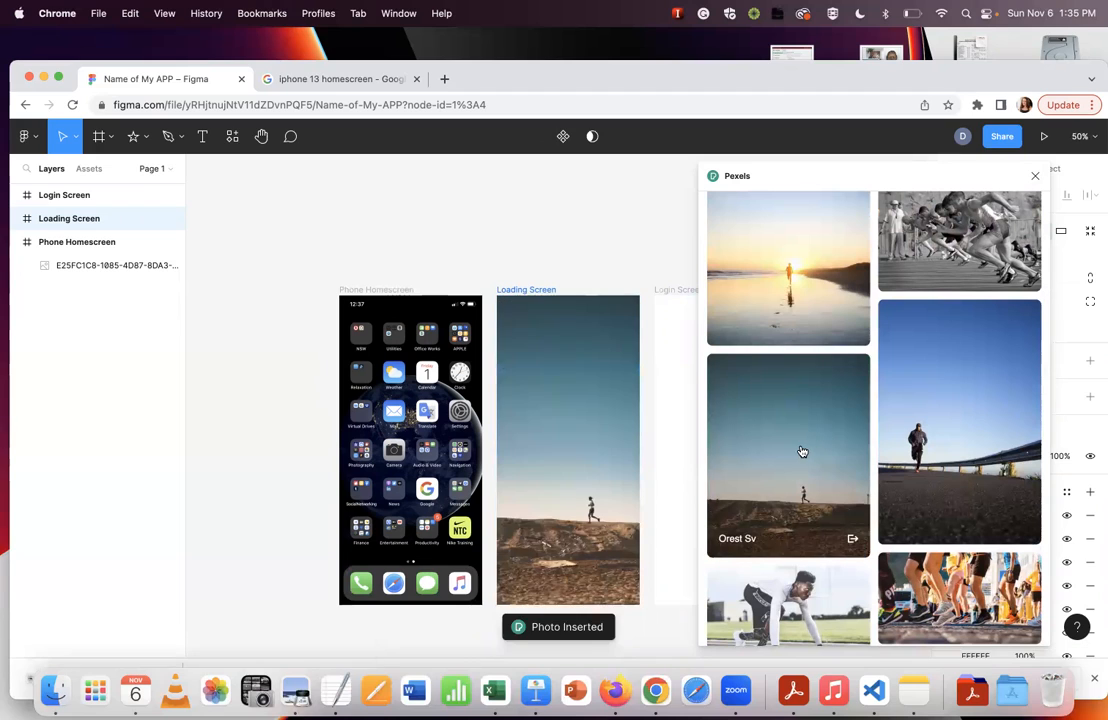
pyautogui.click(587, 238)
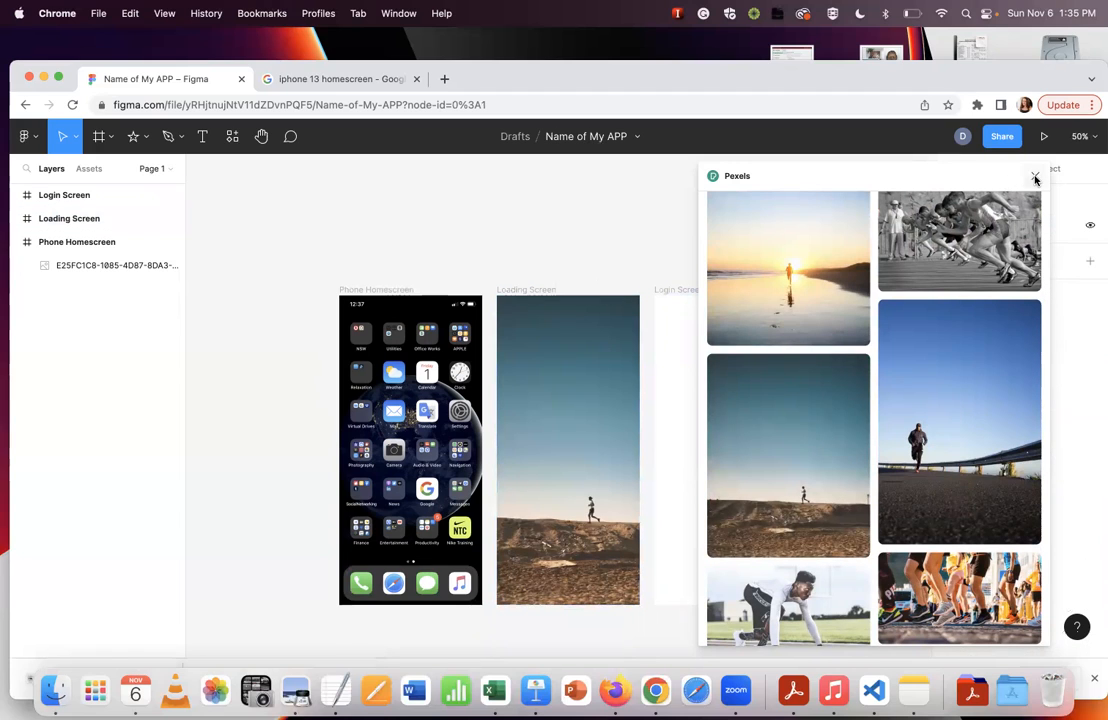
pyautogui.click(1035, 176)
# Draw a star of about 234 × 234 on the sky of the Loading Screen frame and move it close to the horizontal centre.
pyautogui.hotkey('shift', '0')
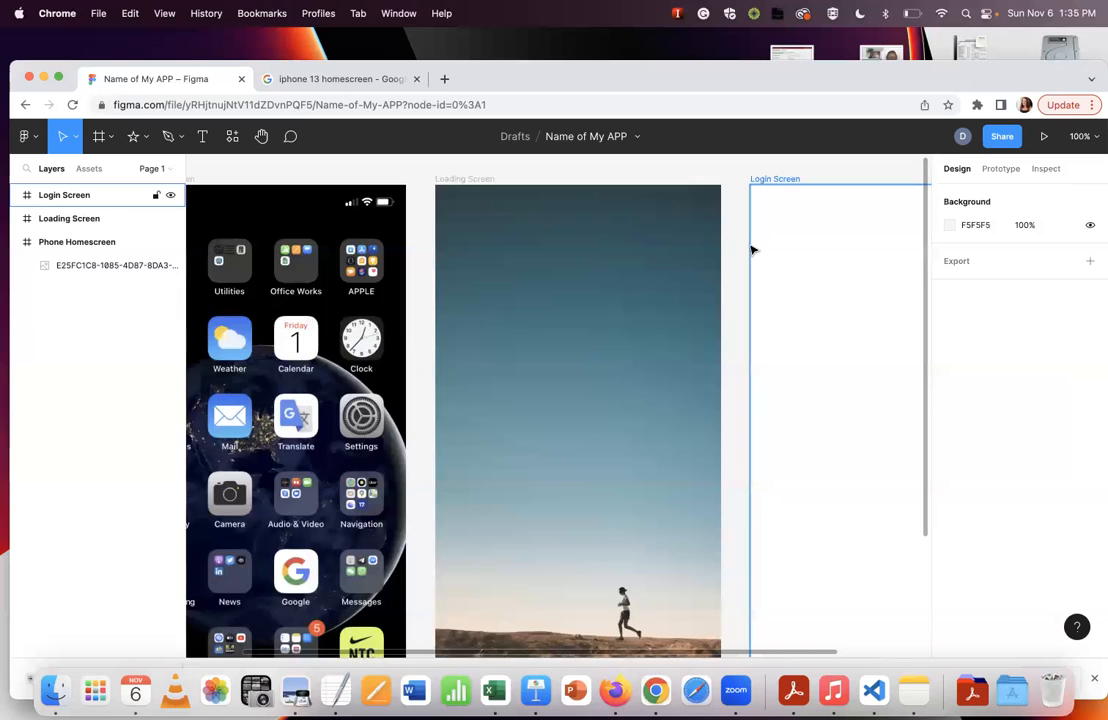
pyautogui.press('-')
pyautogui.click(568, 401)
pyautogui.scroll(-2, 568, 401)
pyautogui.hscroll(2, 568, 401)
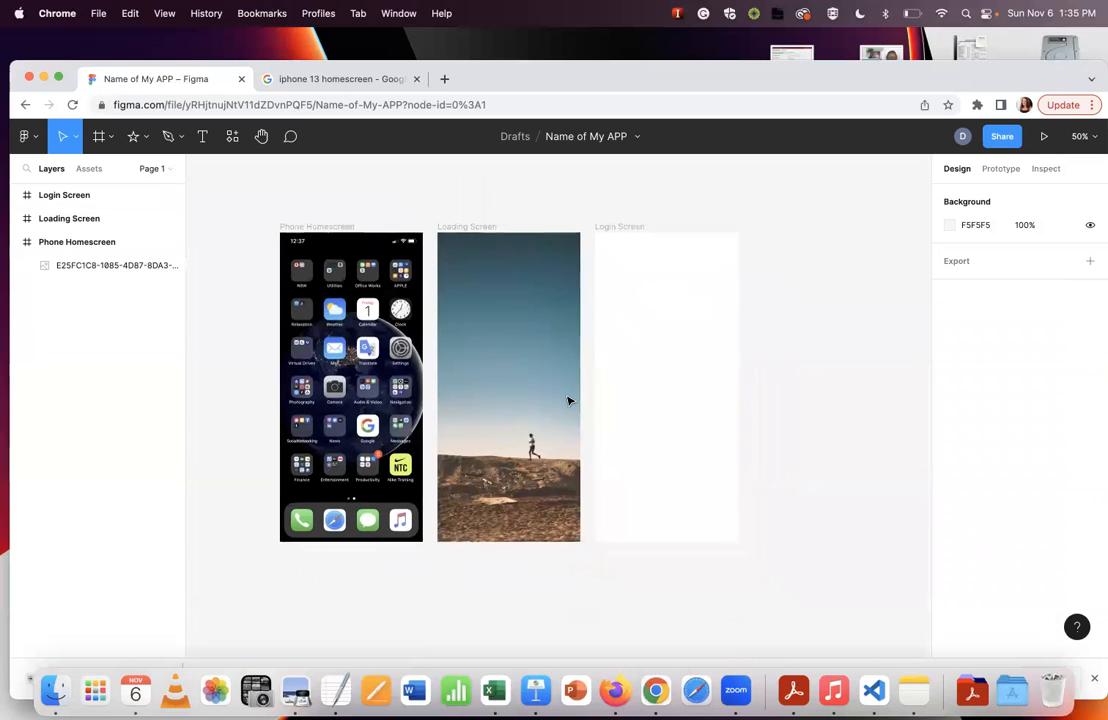
pyautogui.press('Escape')
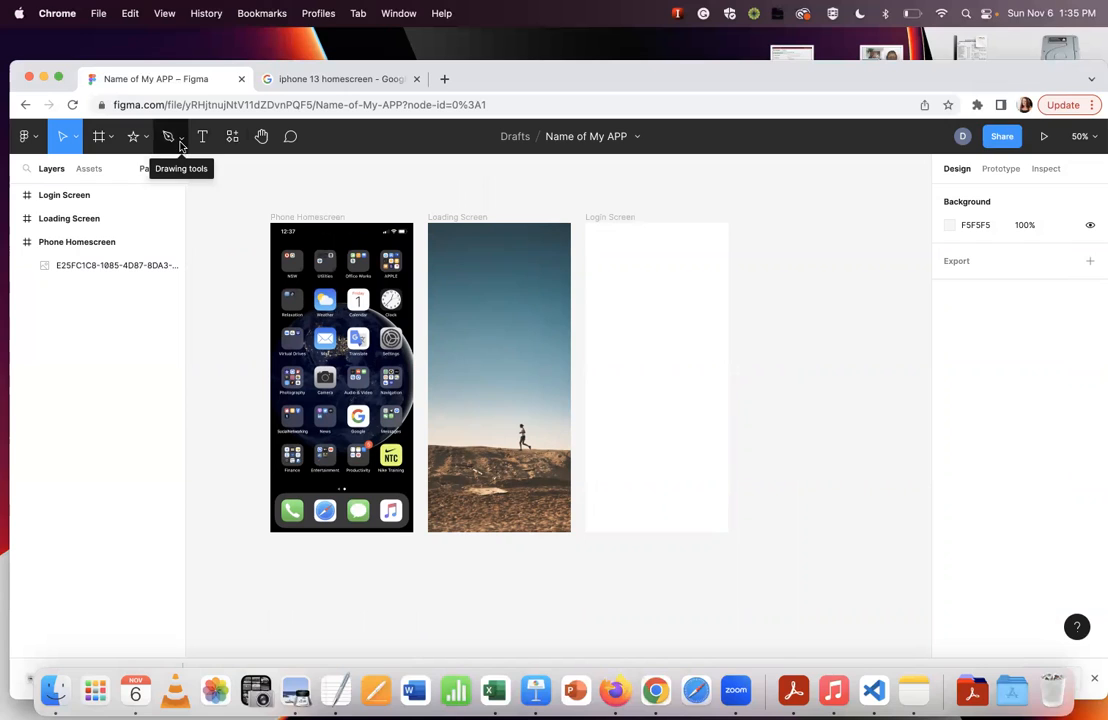
pyautogui.click(137, 144)
pyautogui.moveTo(478, 293); pyautogui.dragTo(563, 382)
pyautogui.moveTo(529, 337); pyautogui.dragTo(505, 346)
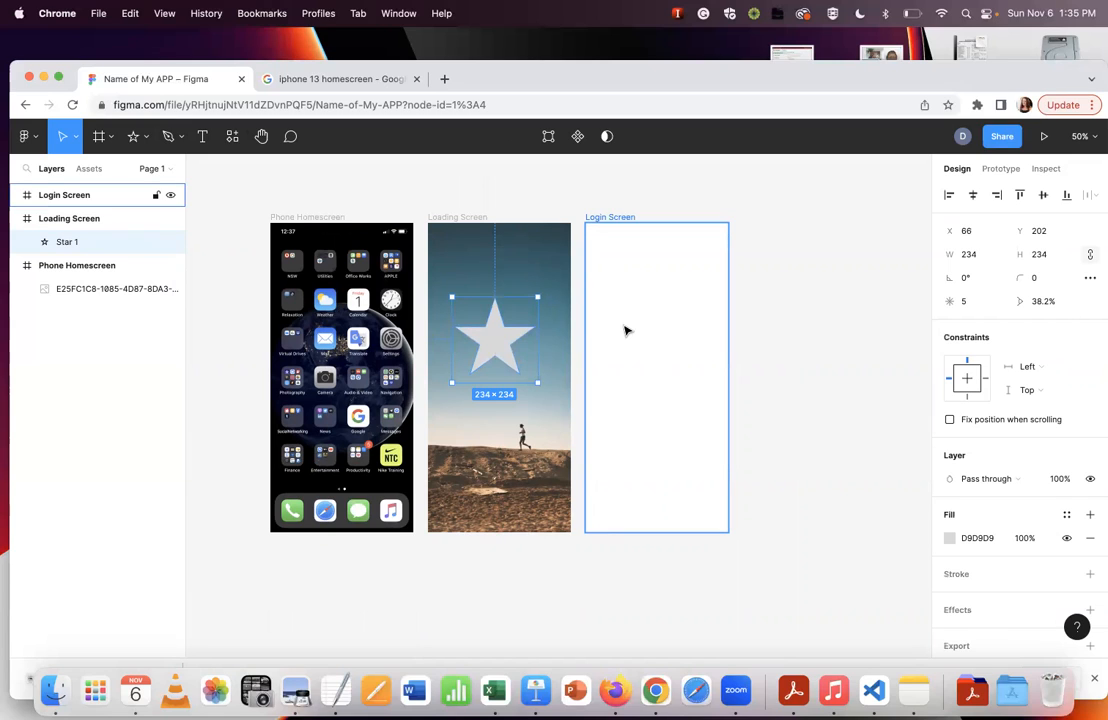
# Move the star on the Loading Screen frame slightly upward.
pyautogui.scroll(1, 801, 378)
pyautogui.hscroll(1, 801, 378)
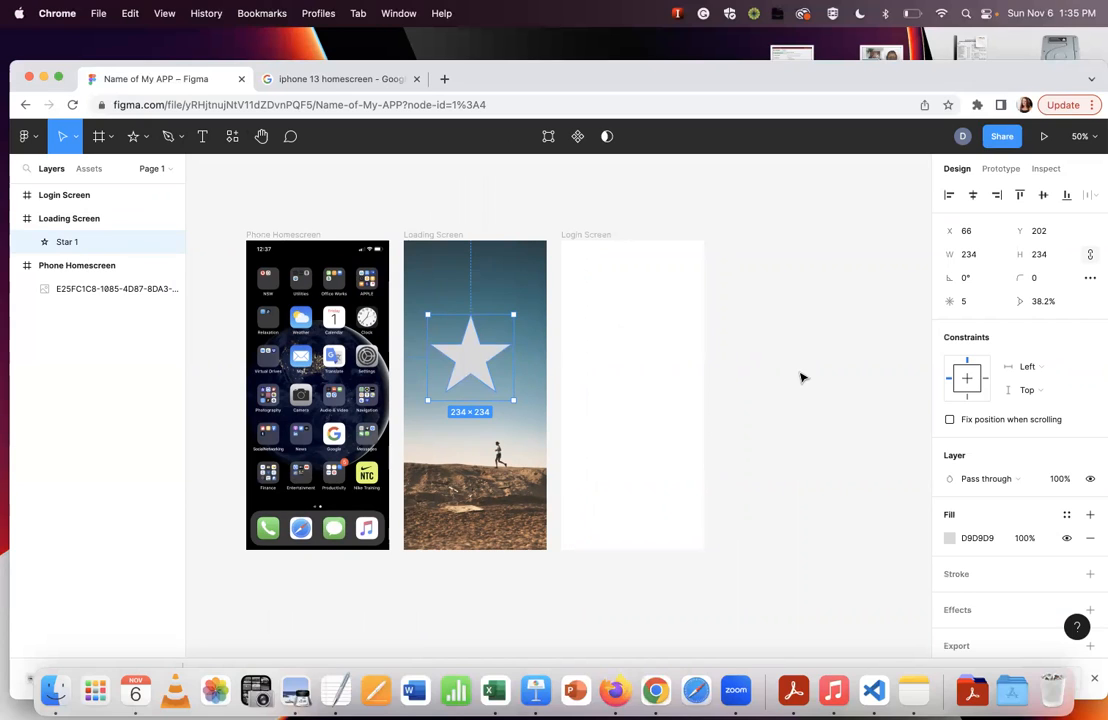
pyautogui.scroll(2, 801, 378)
pyautogui.hscroll(-1, 801, 378)
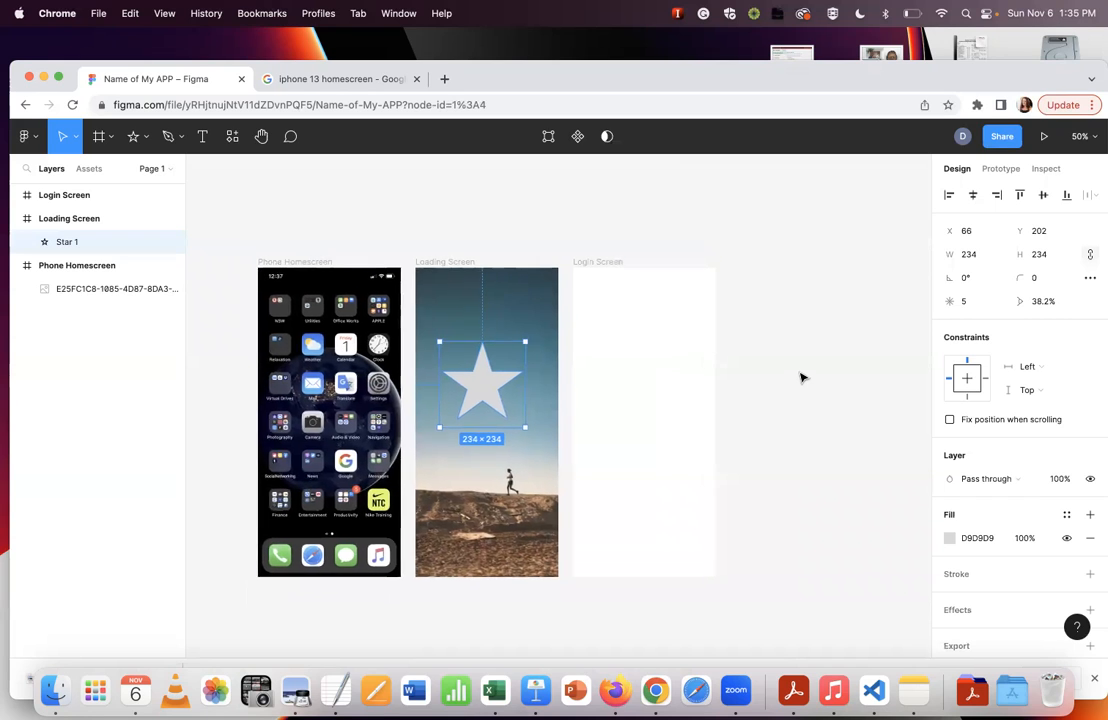
pyautogui.moveTo(491, 387); pyautogui.dragTo(491, 375)
pyautogui.click(145, 137)
pyautogui.click(135, 173)
pyautogui.moveTo(556, 170); pyautogui.dragTo(621, 230)
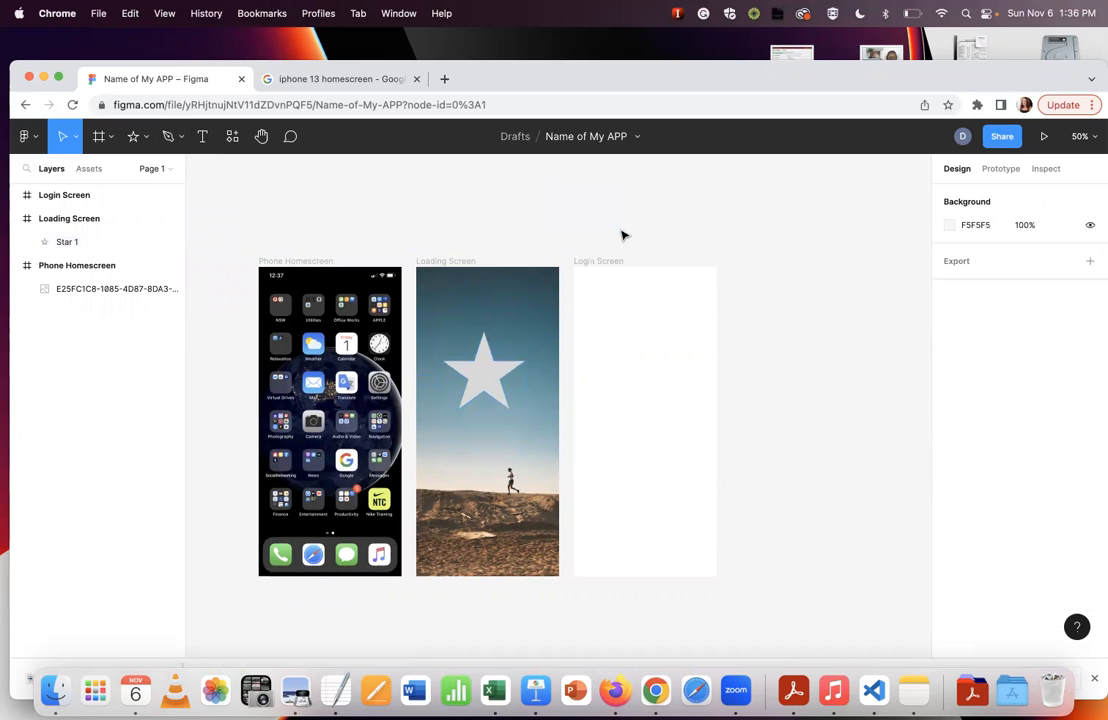
pyautogui.click(130, 139)
pyautogui.click(141, 143)
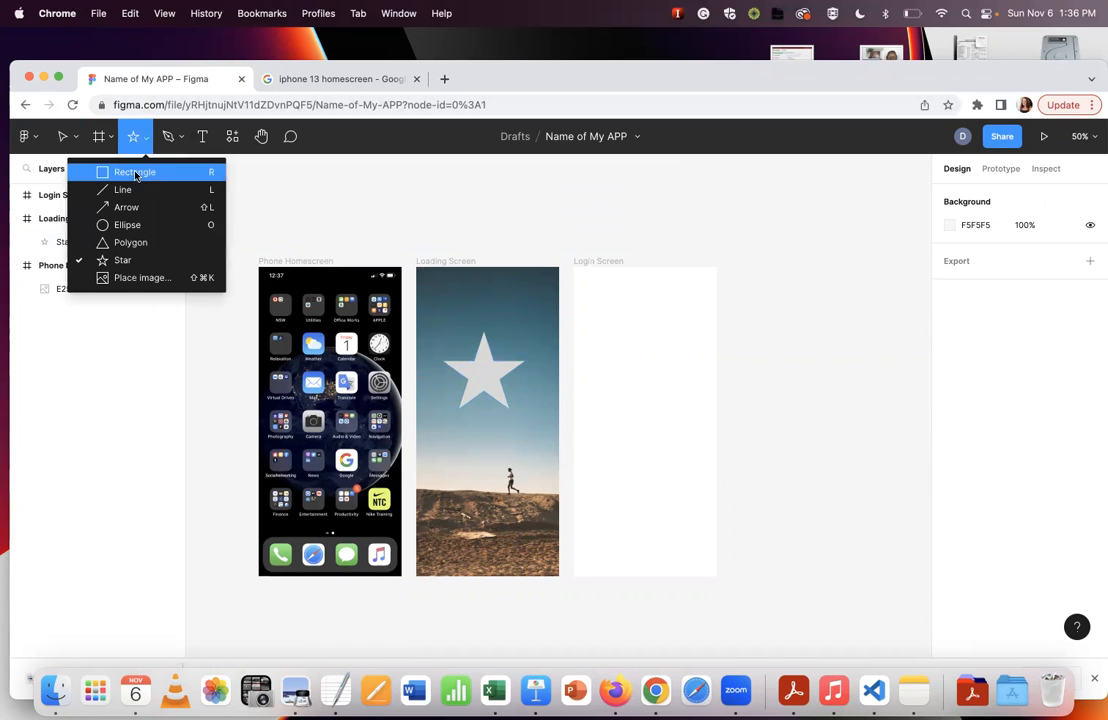
pyautogui.click(120, 152)
pyautogui.moveTo(490, 176); pyautogui.dragTo(540, 236)
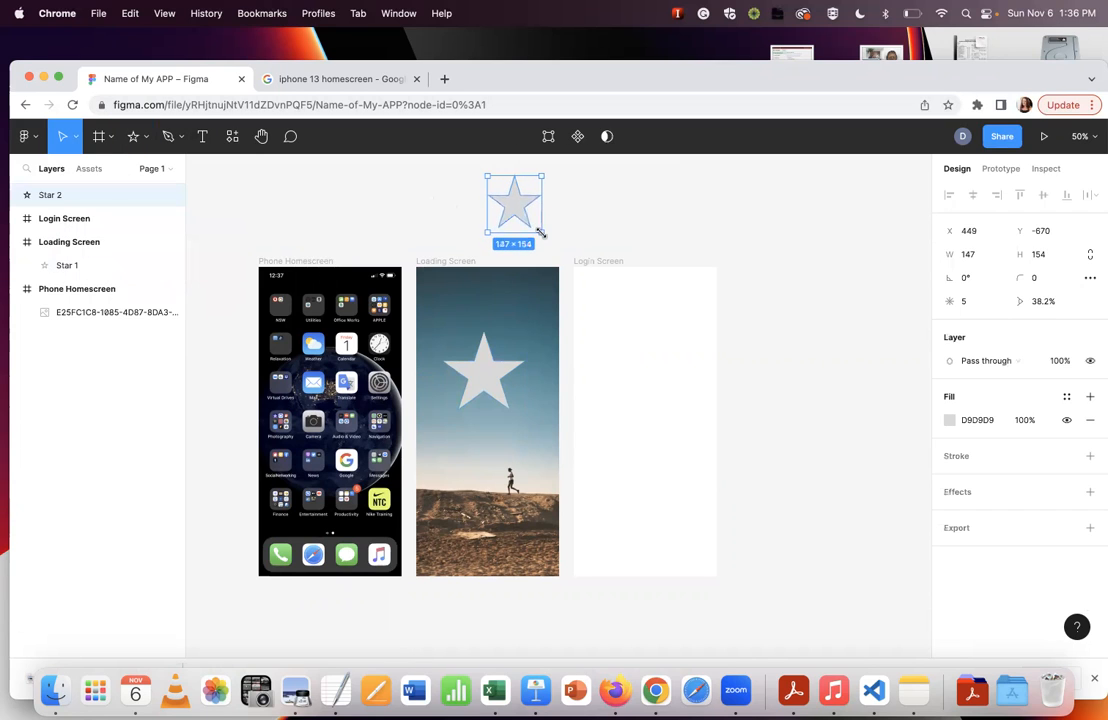
pyautogui.press('super+z')
# Draw a row of three evenly spaced squares of about 162 × 162 above and to the right of the Login Screen frame's label.
pyautogui.click(143, 140)
pyautogui.click(141, 168)
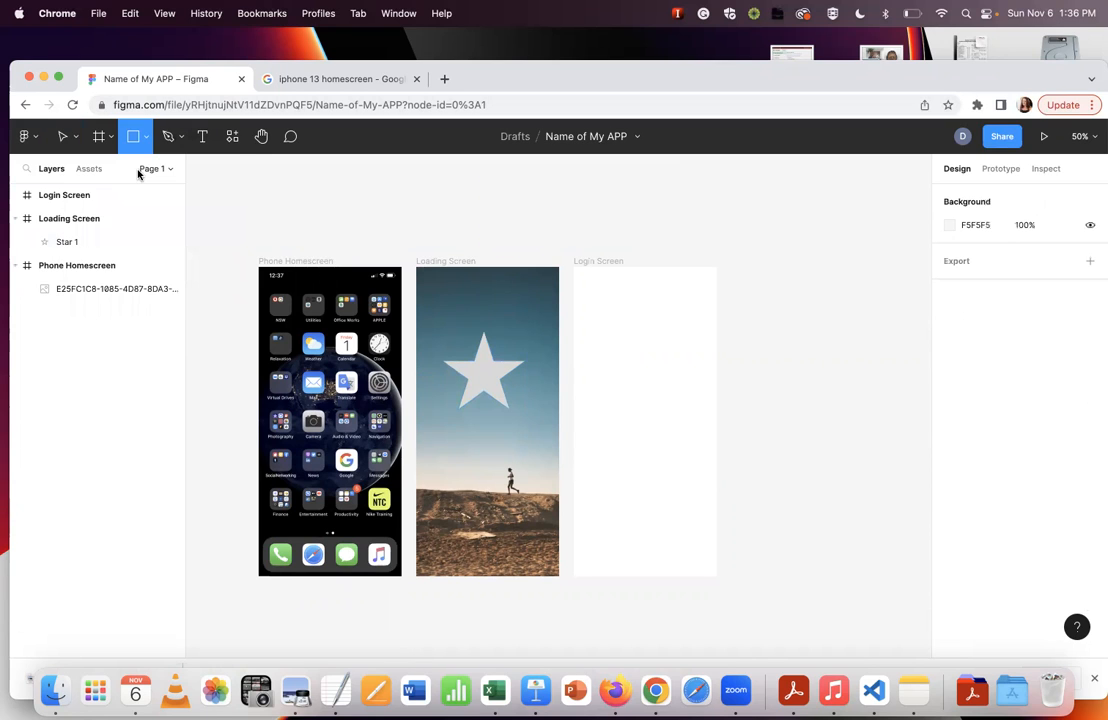
pyautogui.moveTo(607, 180); pyautogui.dragTo(666, 243)
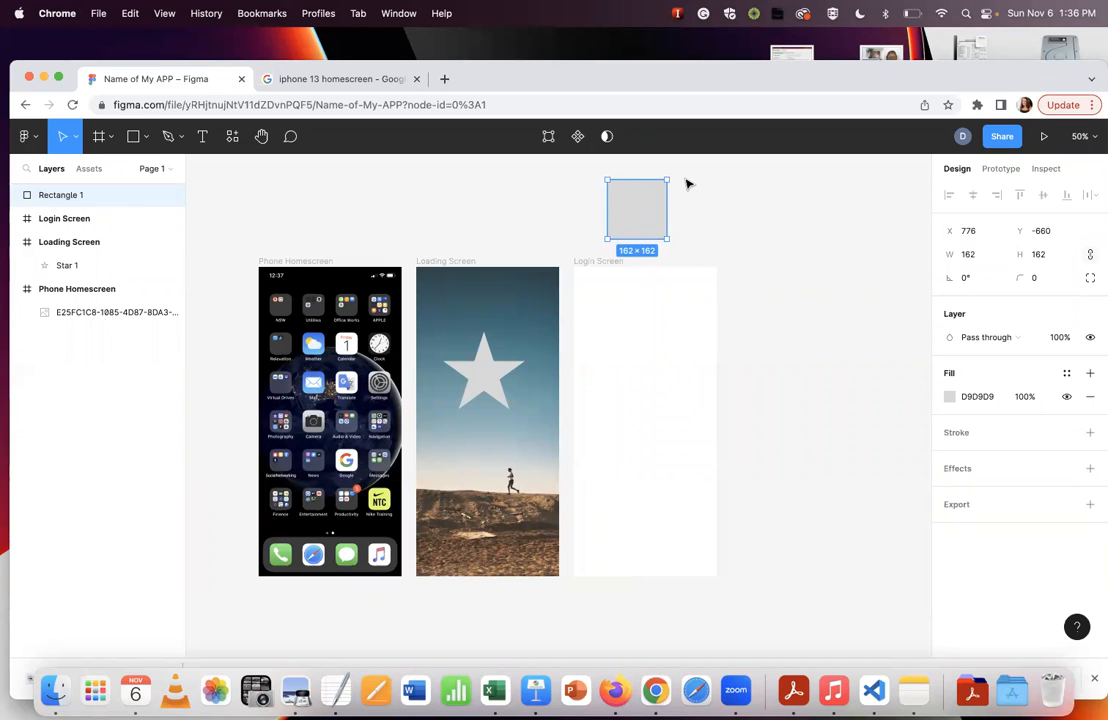
pyautogui.click(133, 140)
pyautogui.moveTo(684, 180); pyautogui.dragTo(738, 241)
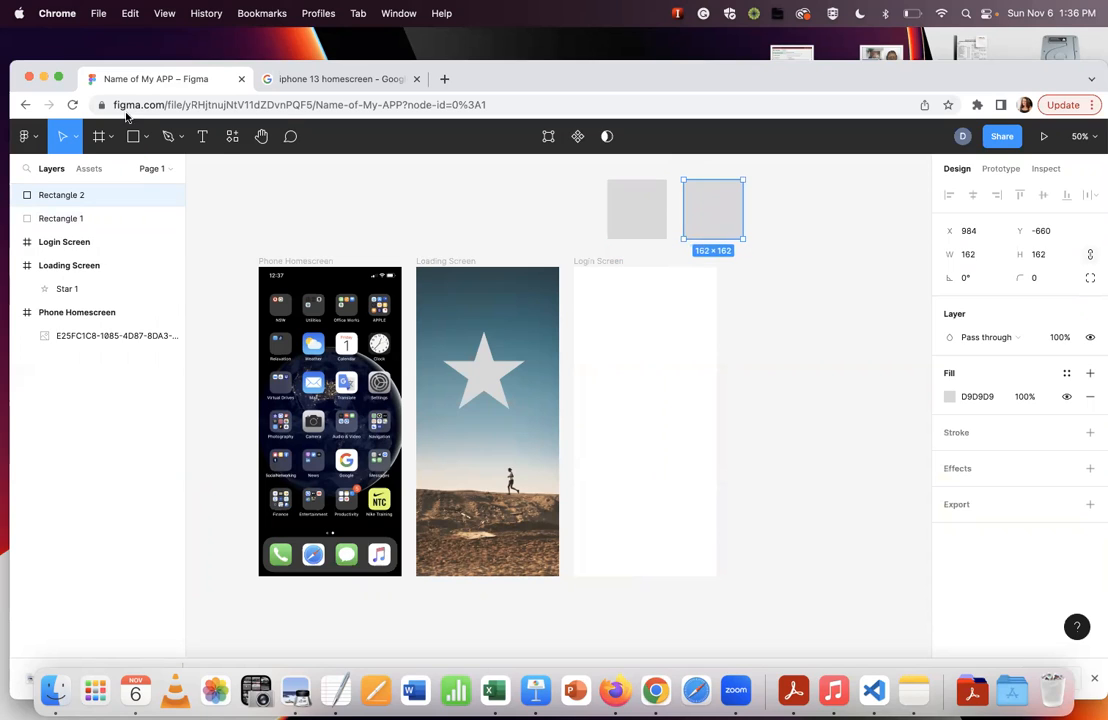
pyautogui.click(146, 136)
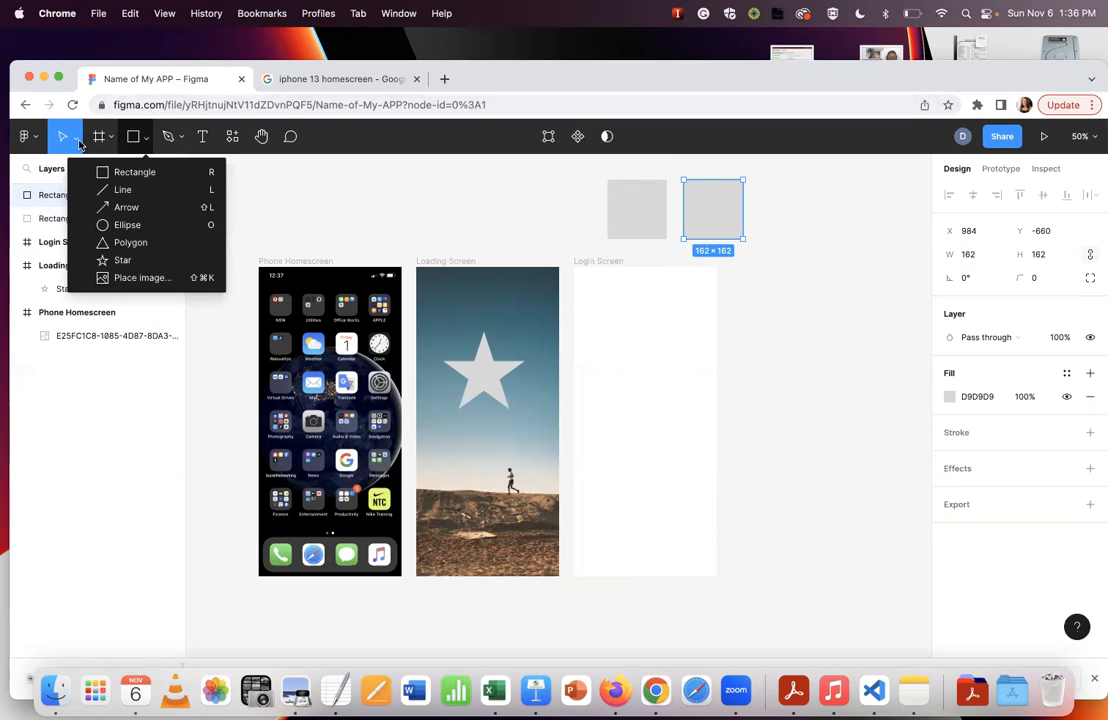
pyautogui.click(140, 172)
pyautogui.moveTo(757, 180); pyautogui.dragTo(817, 239)
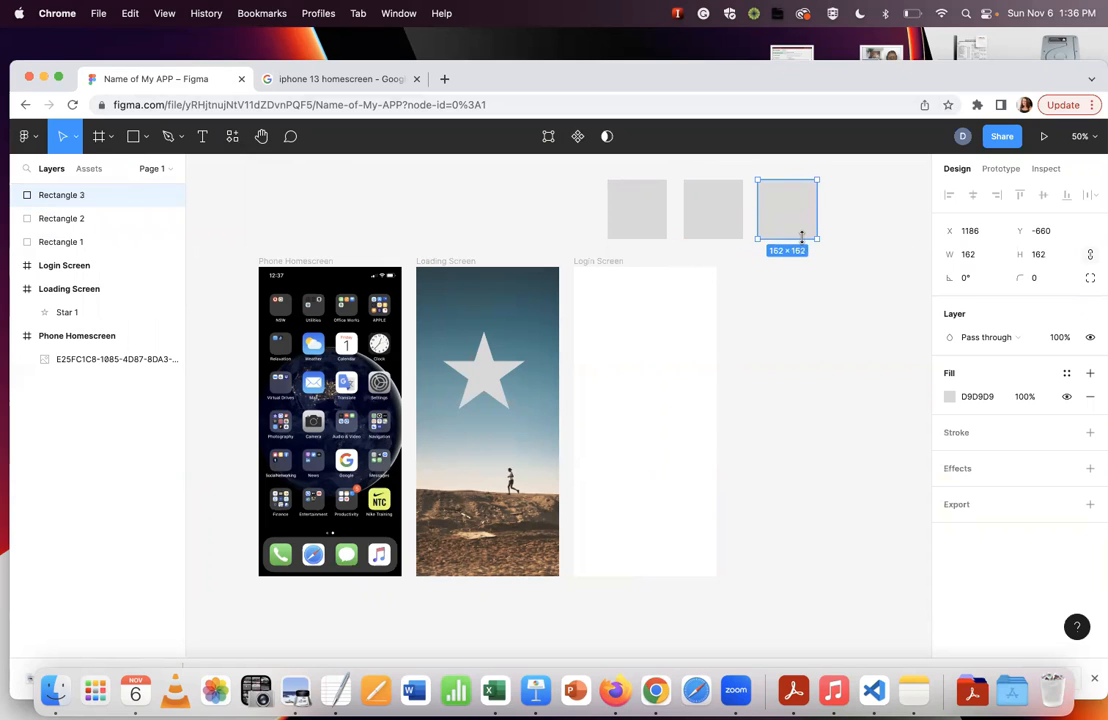
pyautogui.click(878, 242)
# Try a corner radius of 70 on the first square of the row, then undo it.
pyautogui.click(663, 215)
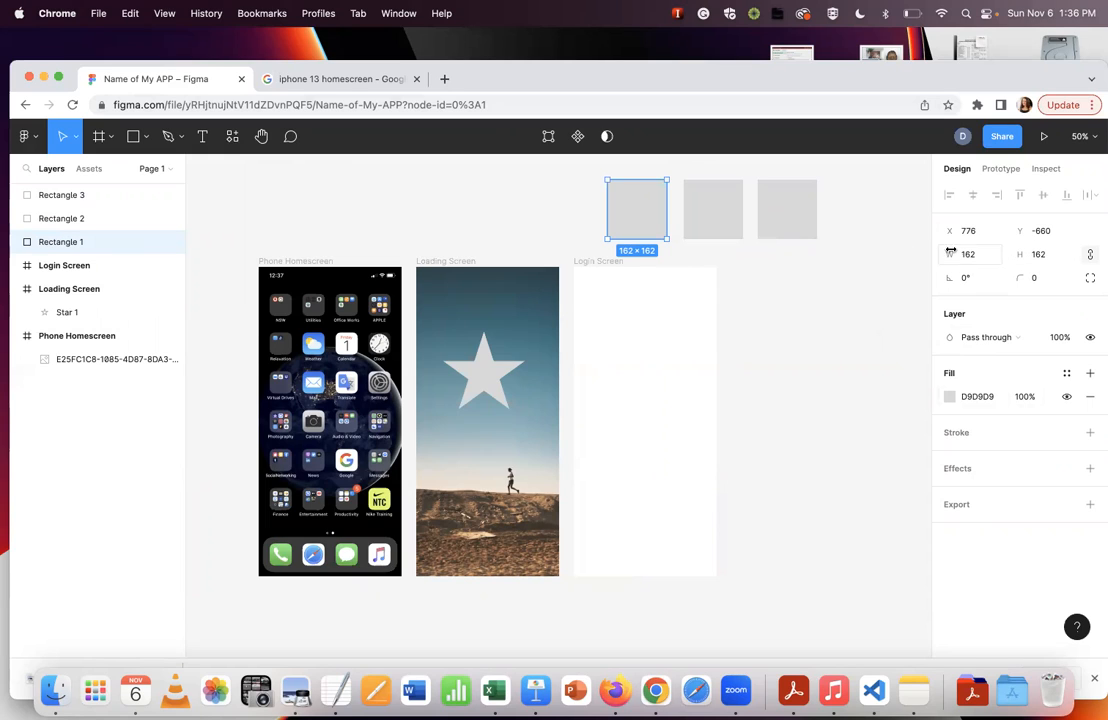
pyautogui.click(1032, 278)
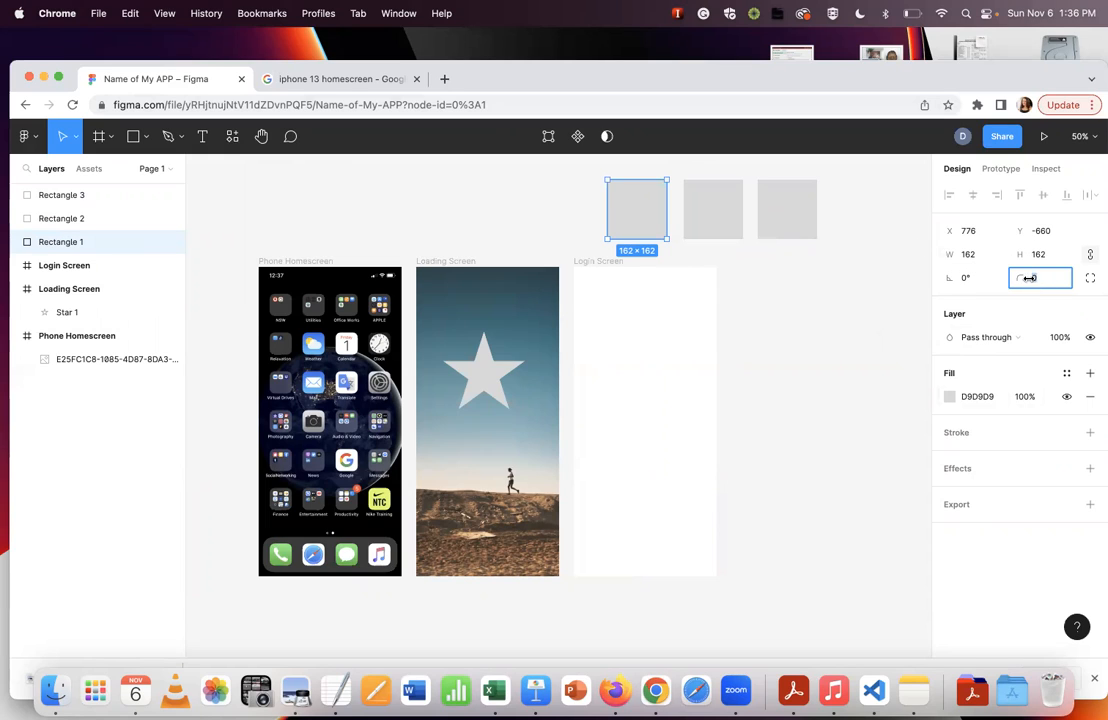
pyautogui.write('70')
pyautogui.press('Return')
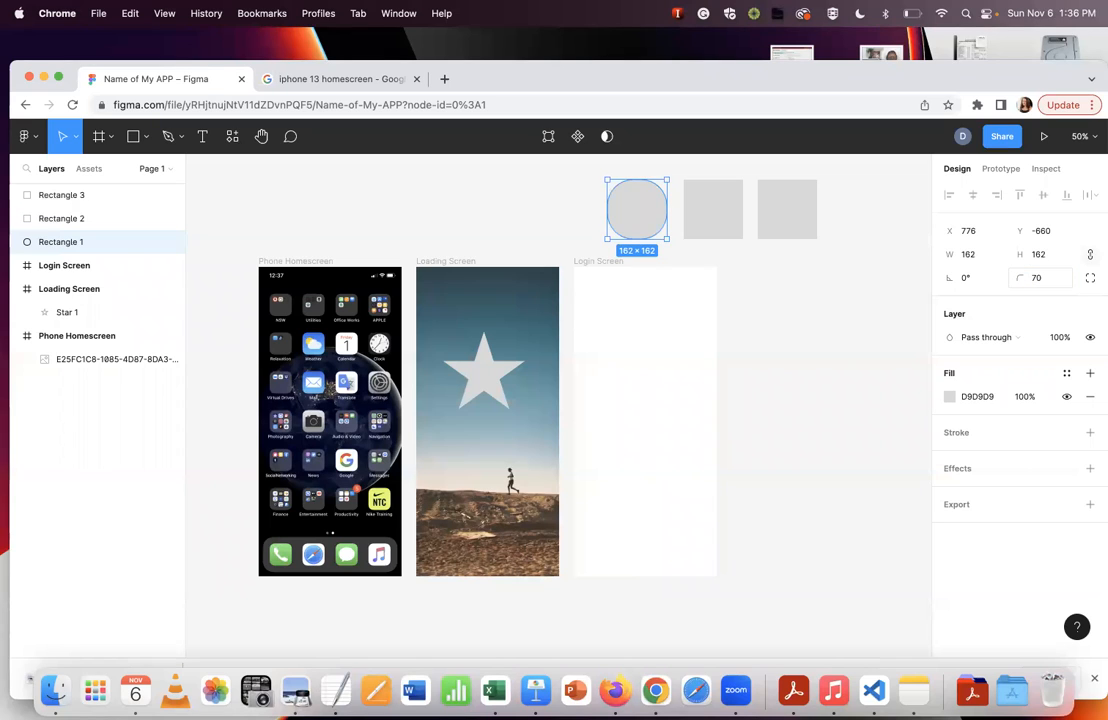
pyautogui.press('super+z')
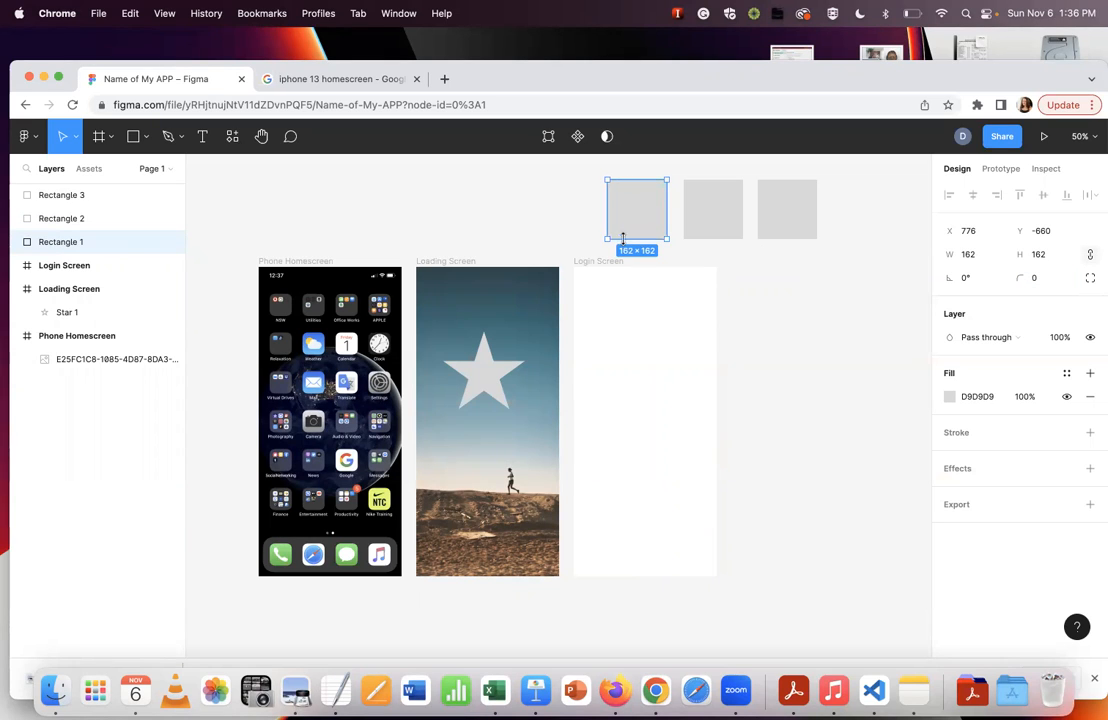
# Change the first square's fill to a bright blue, 0D41FB, leaving its blend mode at Pass through.
pyautogui.click(1020, 337)
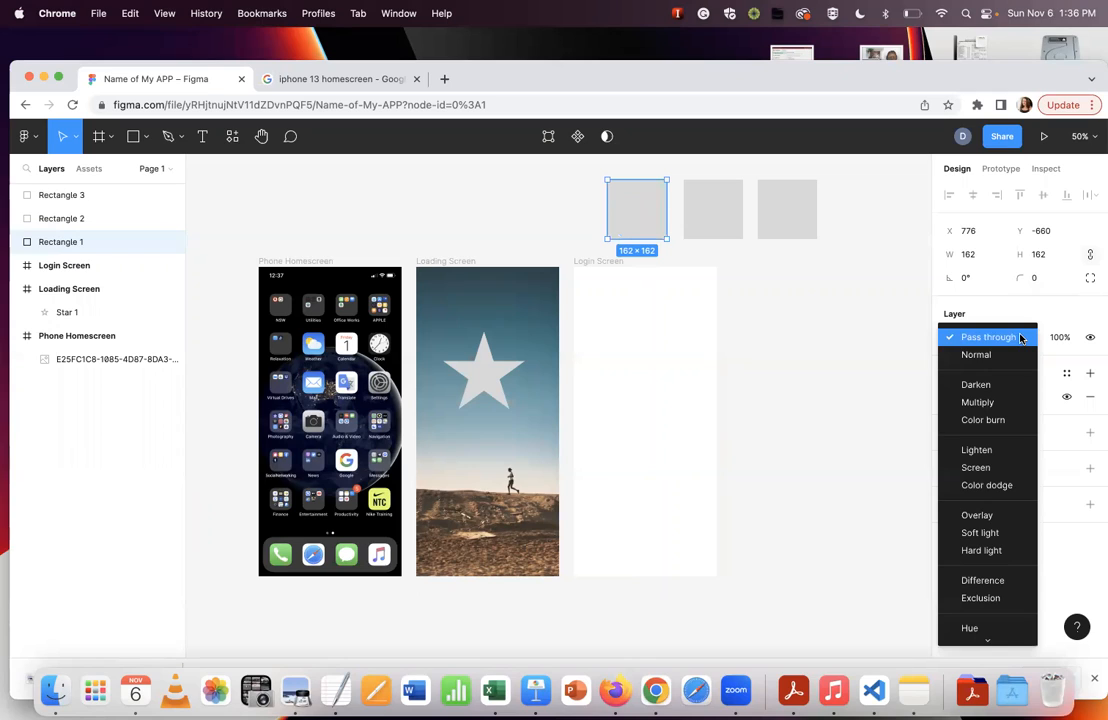
pyautogui.click(1034, 324)
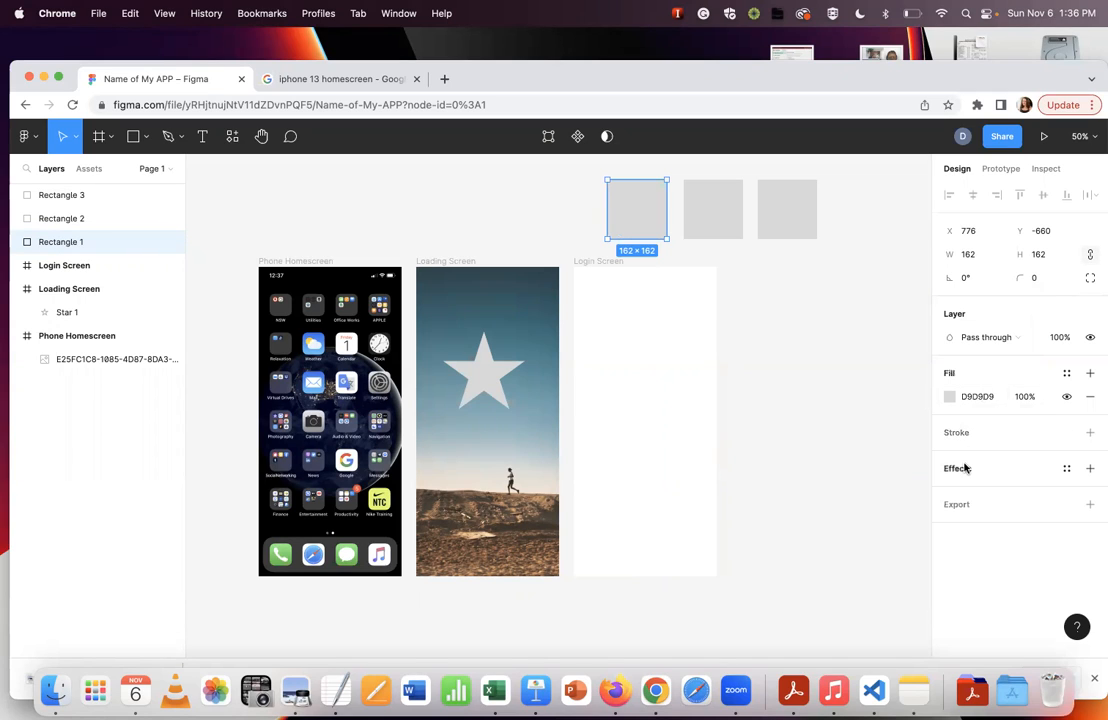
pyautogui.click(950, 397)
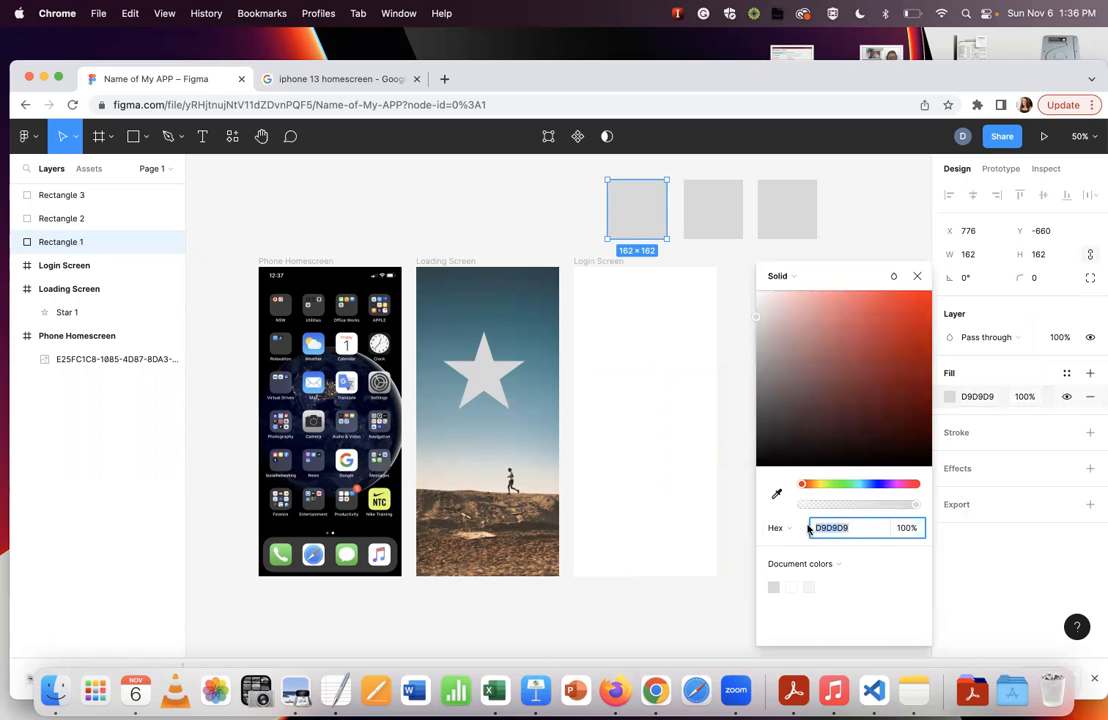
pyautogui.click(875, 485)
pyautogui.click(923, 296)
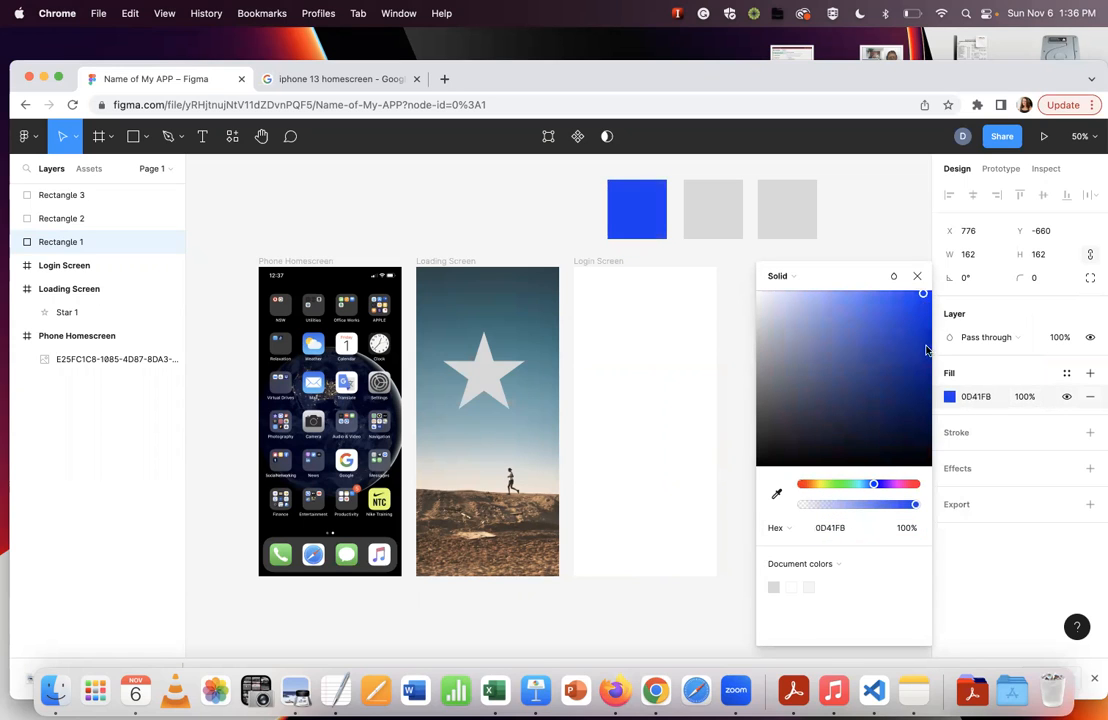
pyautogui.click(918, 277)
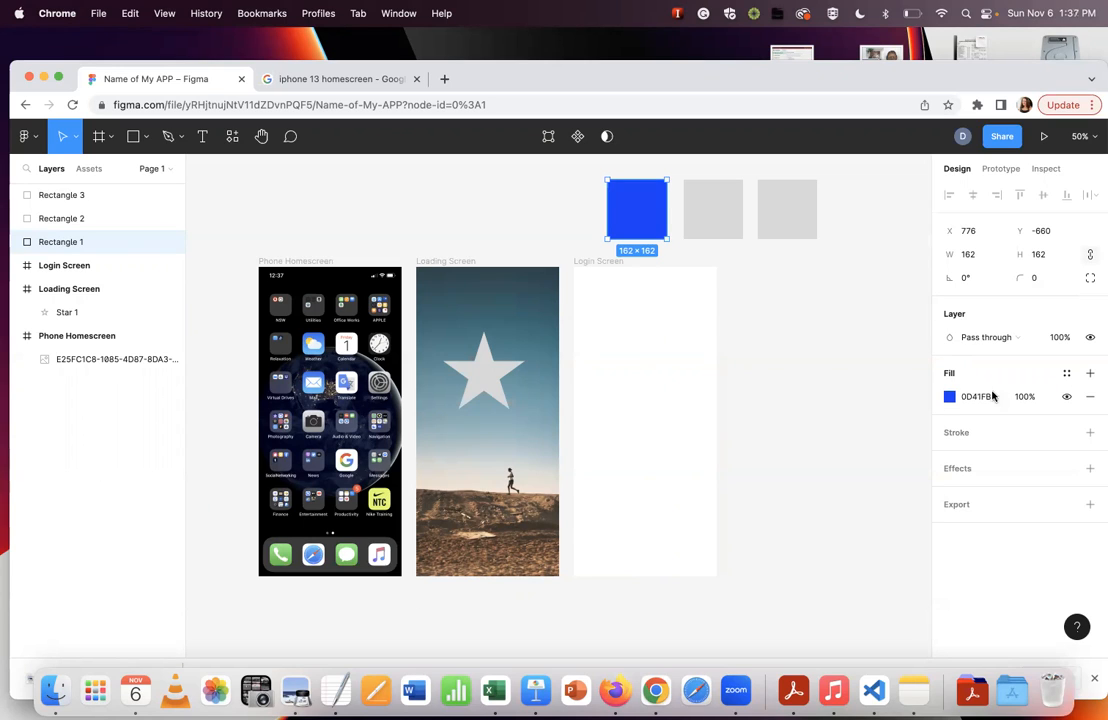
# Create a color style named Primary Color from the first square's blue fill.
pyautogui.click(1067, 376)
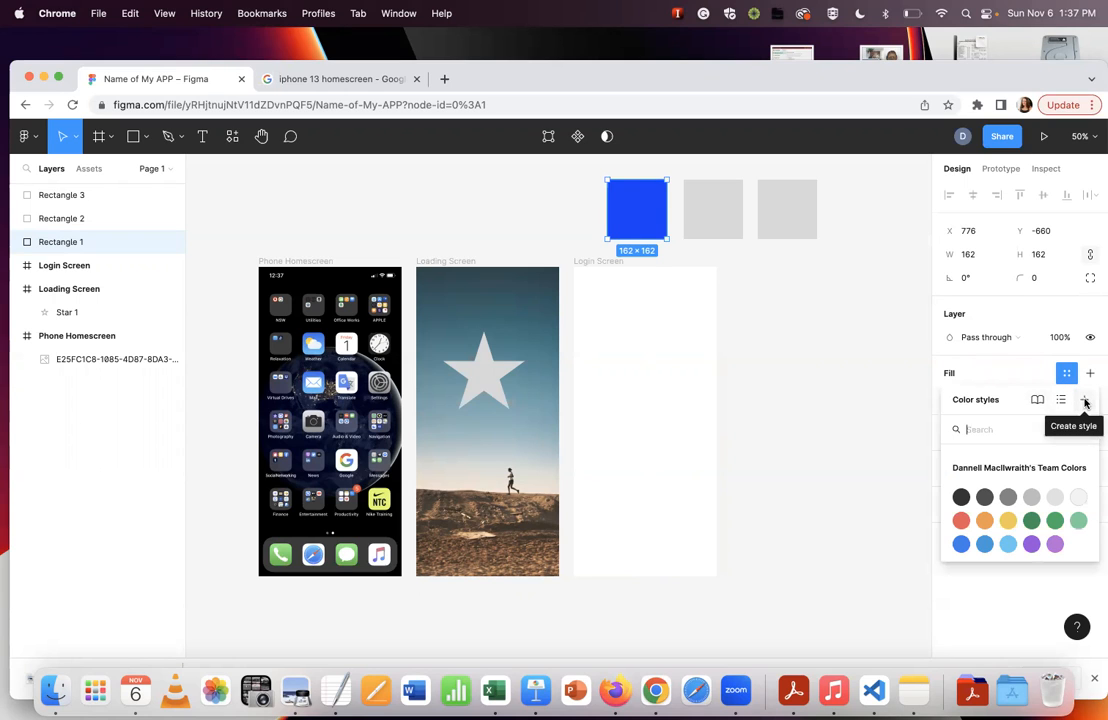
pyautogui.click(1086, 401)
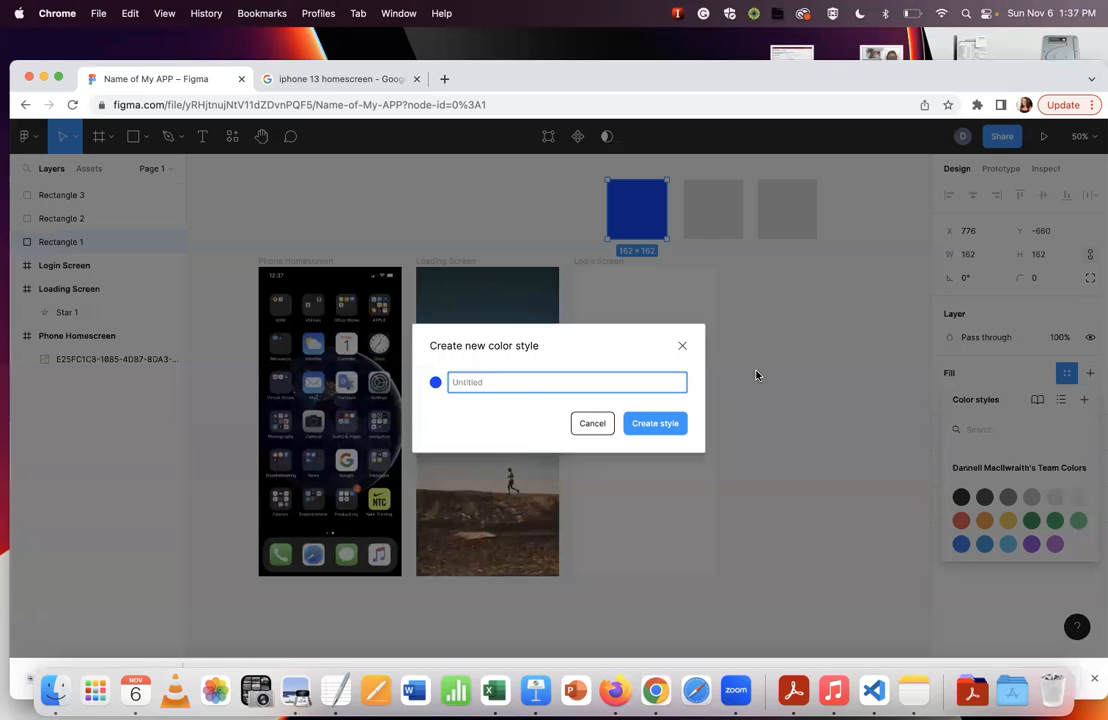
pyautogui.write('P')
pyautogui.press('Return')
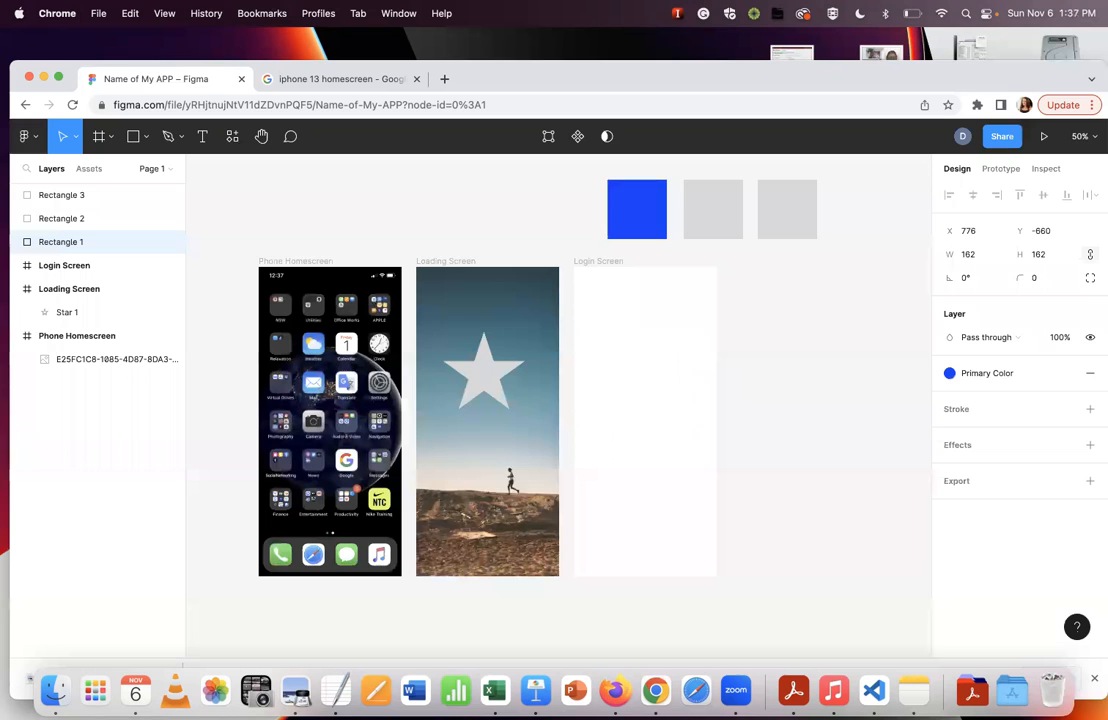
# Change the fill of the middle square in the row to a light blue, 19CAF1.
pyautogui.scroll(-2, 840, 340)
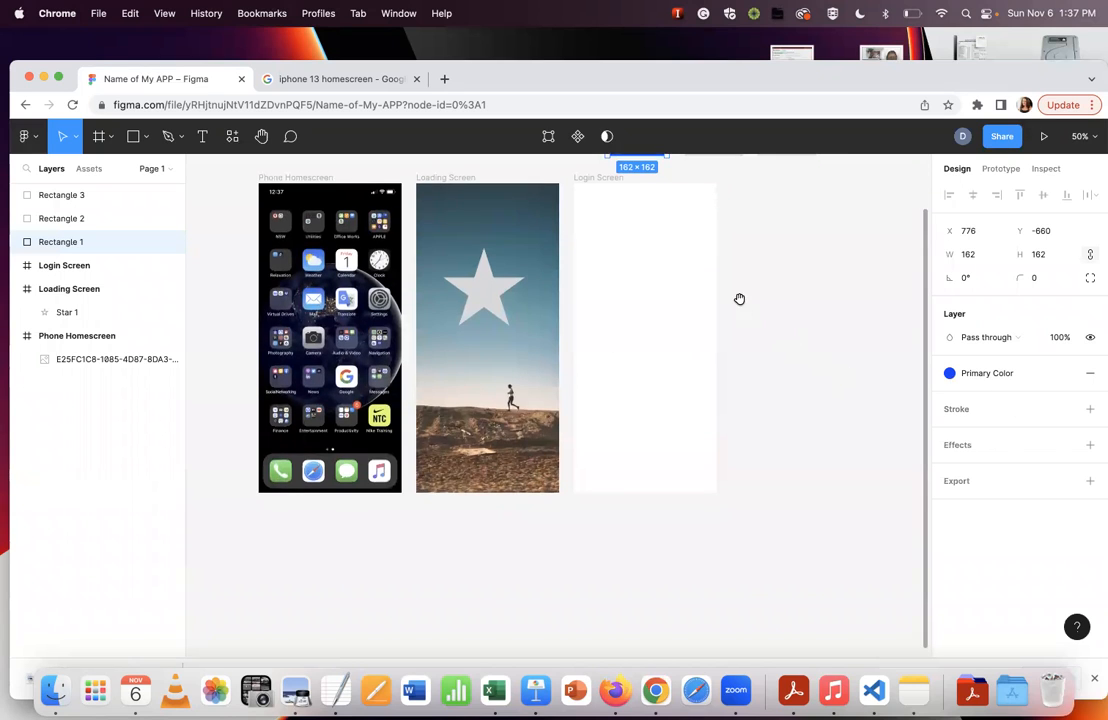
pyautogui.scroll(3, 735, 360)
pyautogui.click(712, 268)
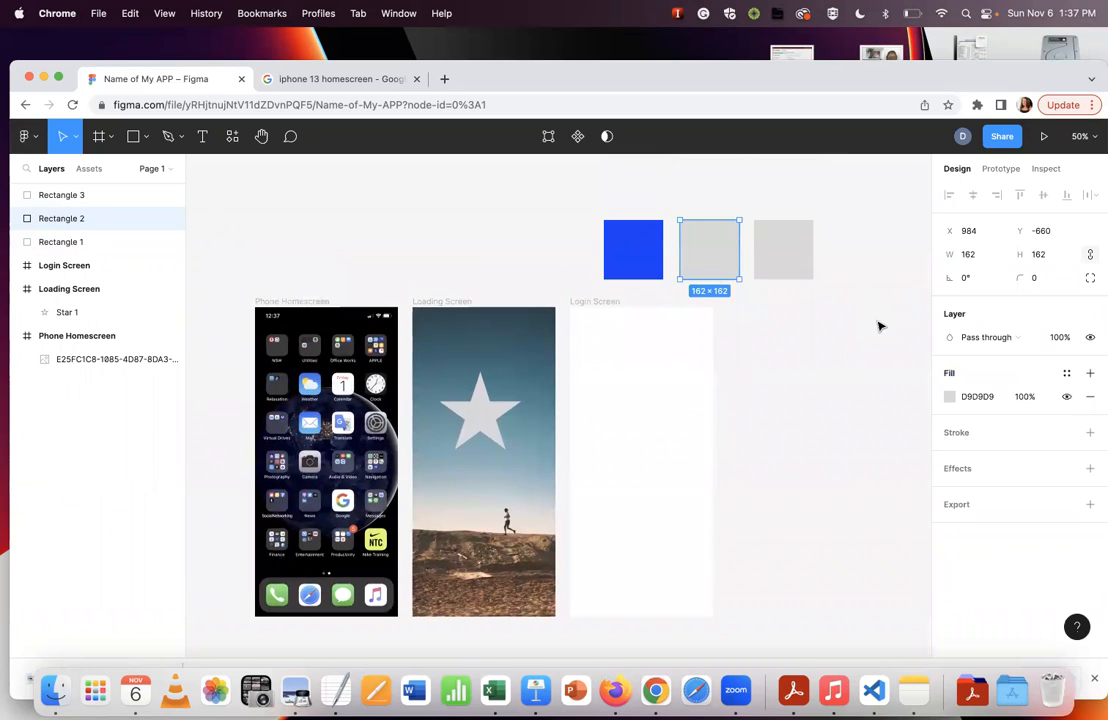
pyautogui.click(949, 396)
pyautogui.click(861, 488)
pyautogui.moveTo(882, 374); pyautogui.dragTo(910, 290)
pyautogui.click(917, 276)
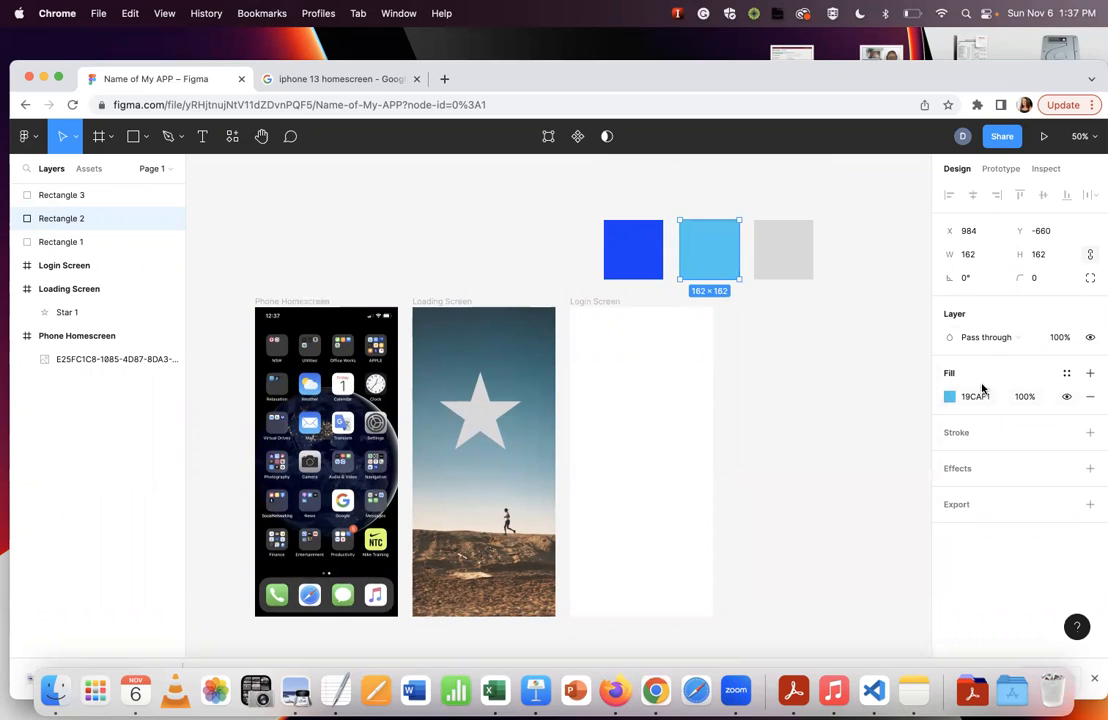
# Create a color style named Secondary Color from the middle square's light blue fill.
pyautogui.click(1066, 373)
pyautogui.click(1086, 401)
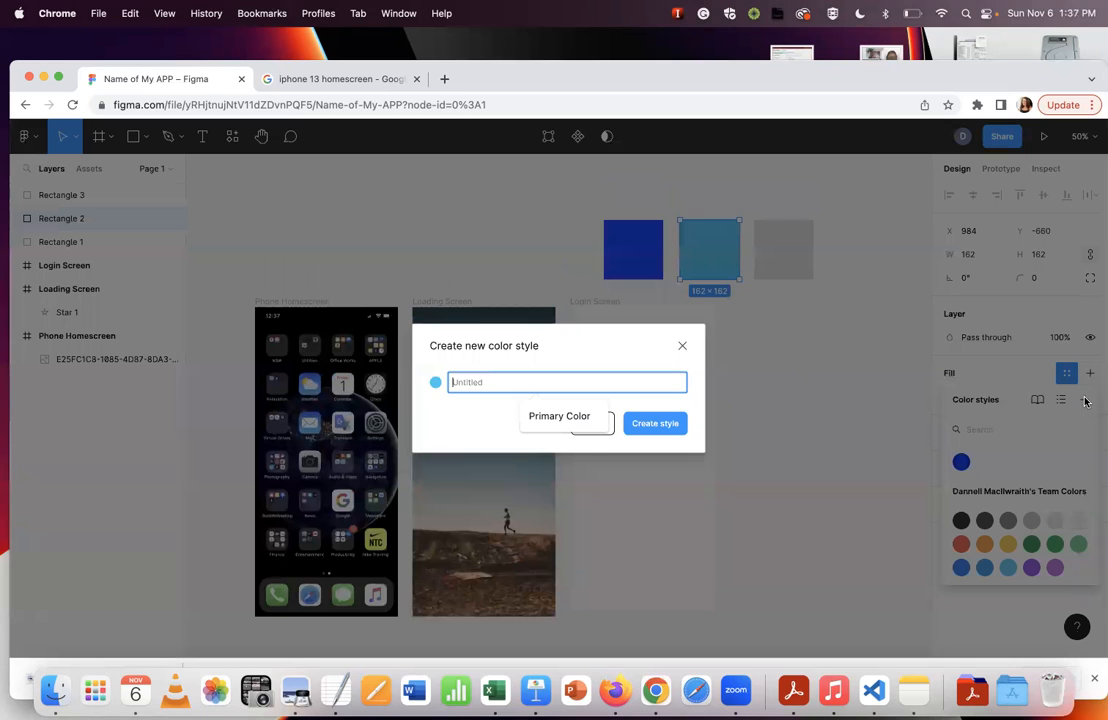
pyautogui.write('Secondary C')
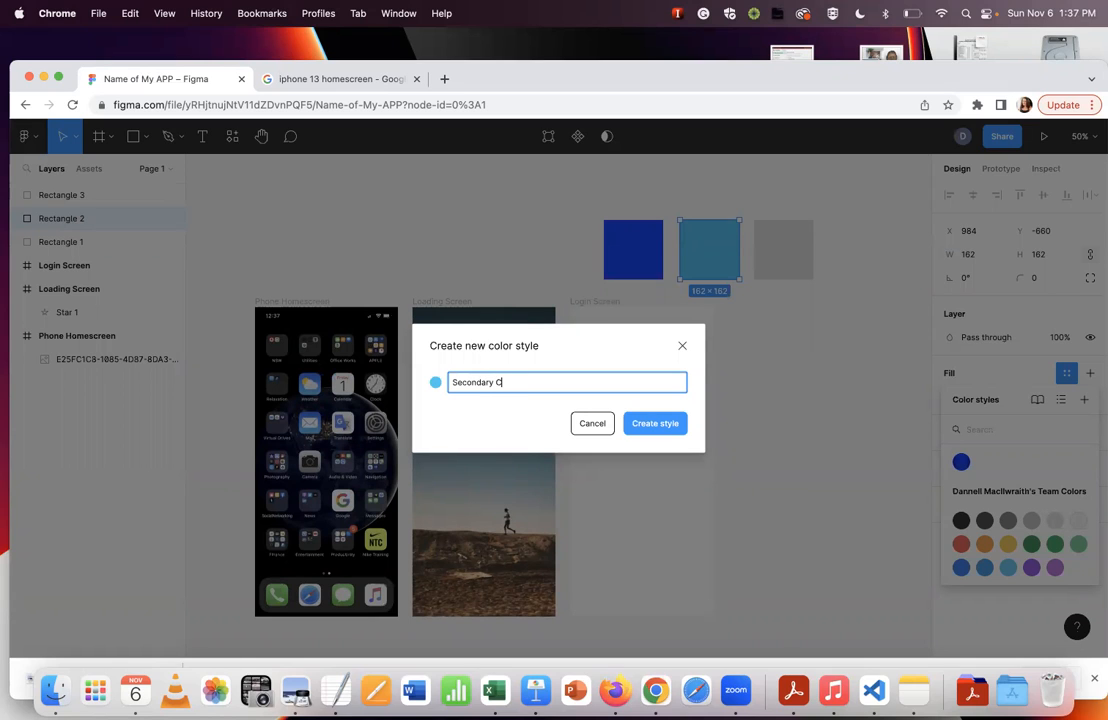
pyautogui.press('Return')
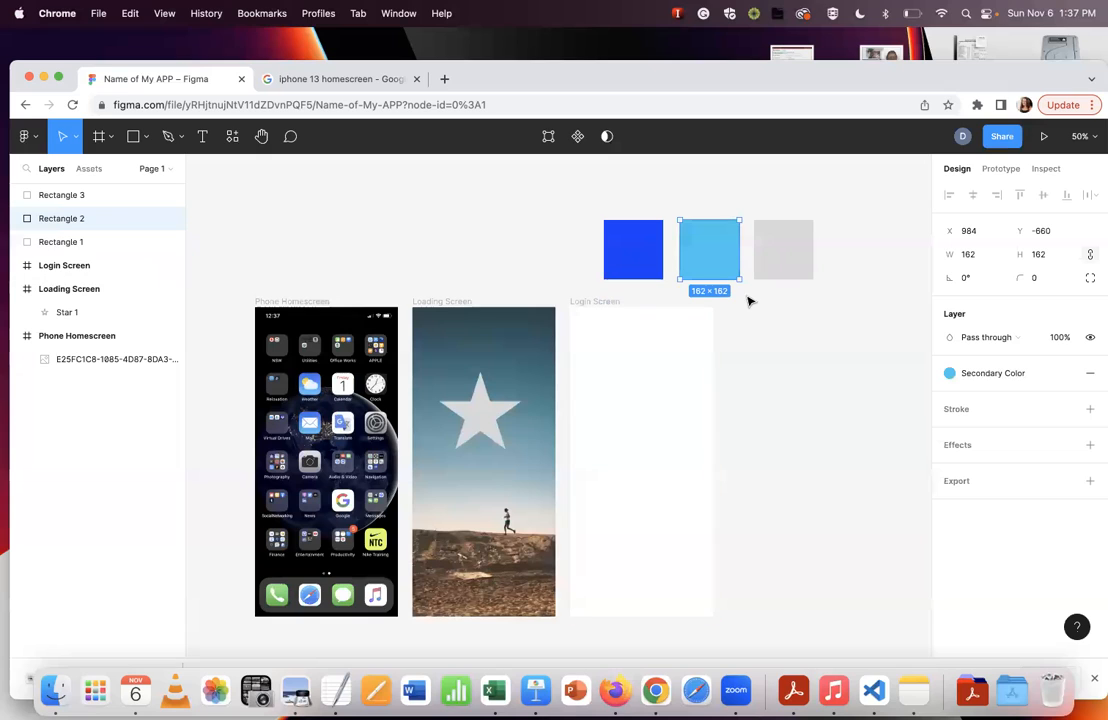
# Examine the first square's Primary Color style and its editable name, description and color properties.
pyautogui.click(627, 270)
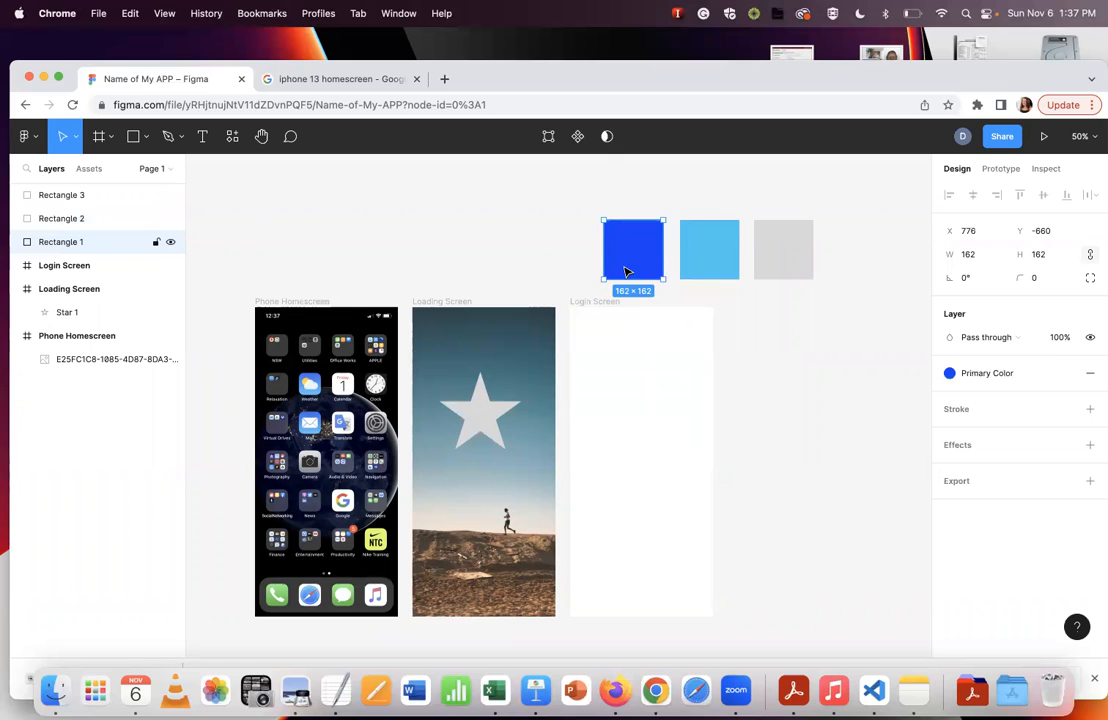
pyautogui.click(968, 373)
pyautogui.click(959, 460)
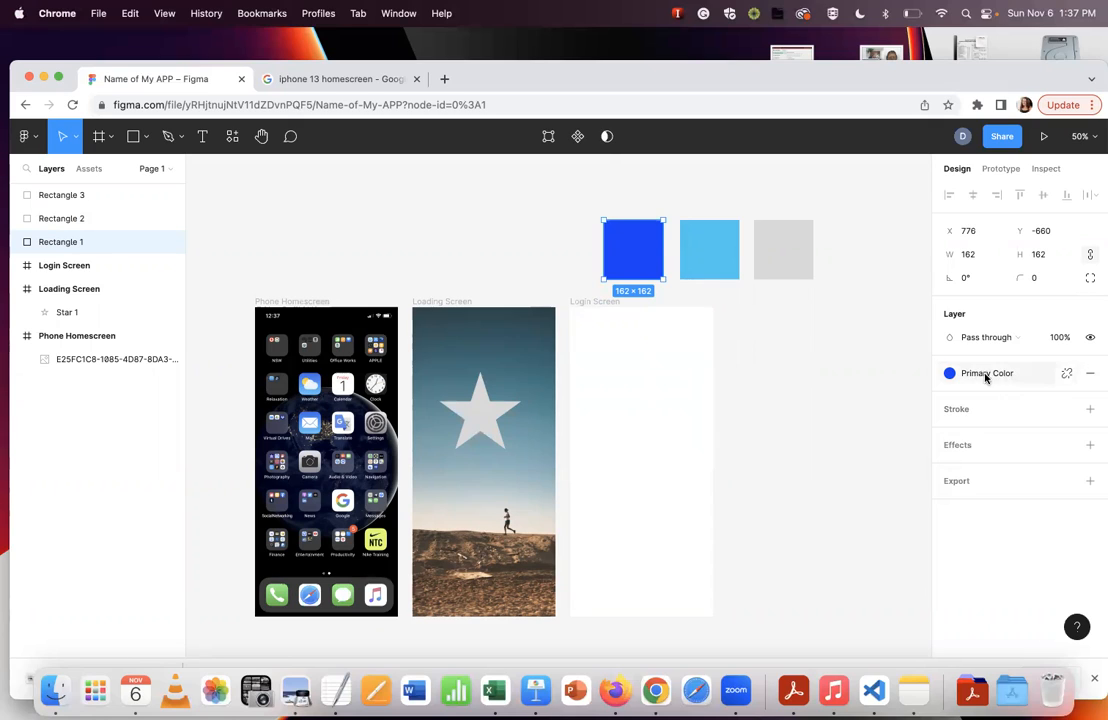
pyautogui.click(951, 373)
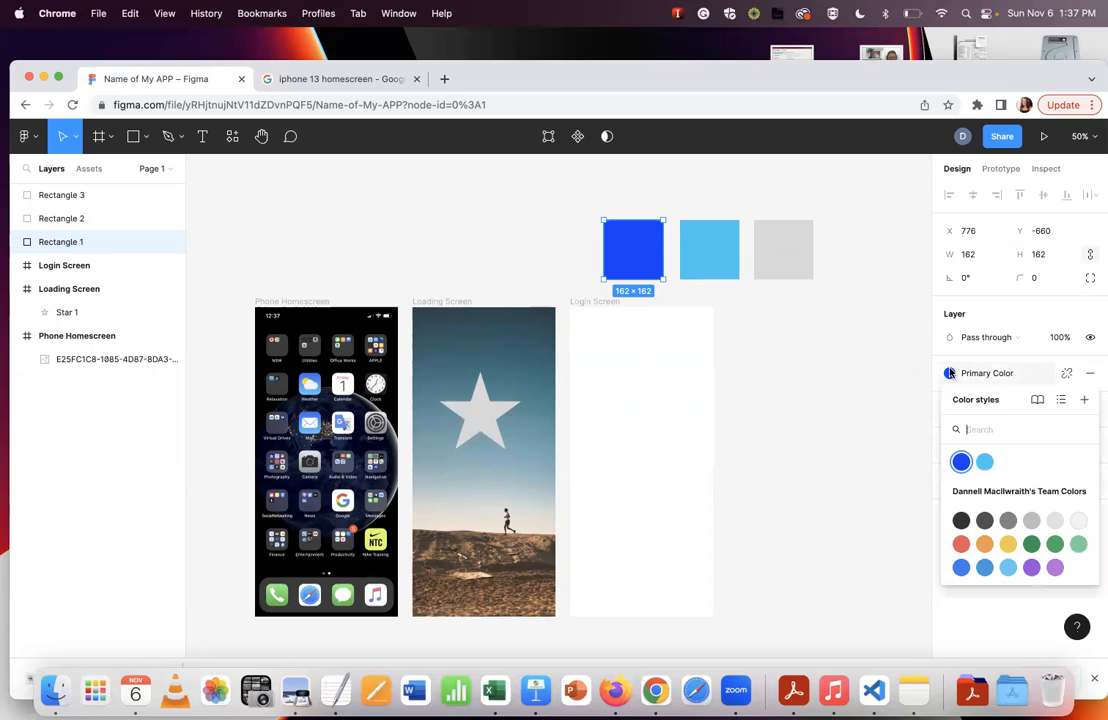
pyautogui.click(960, 460)
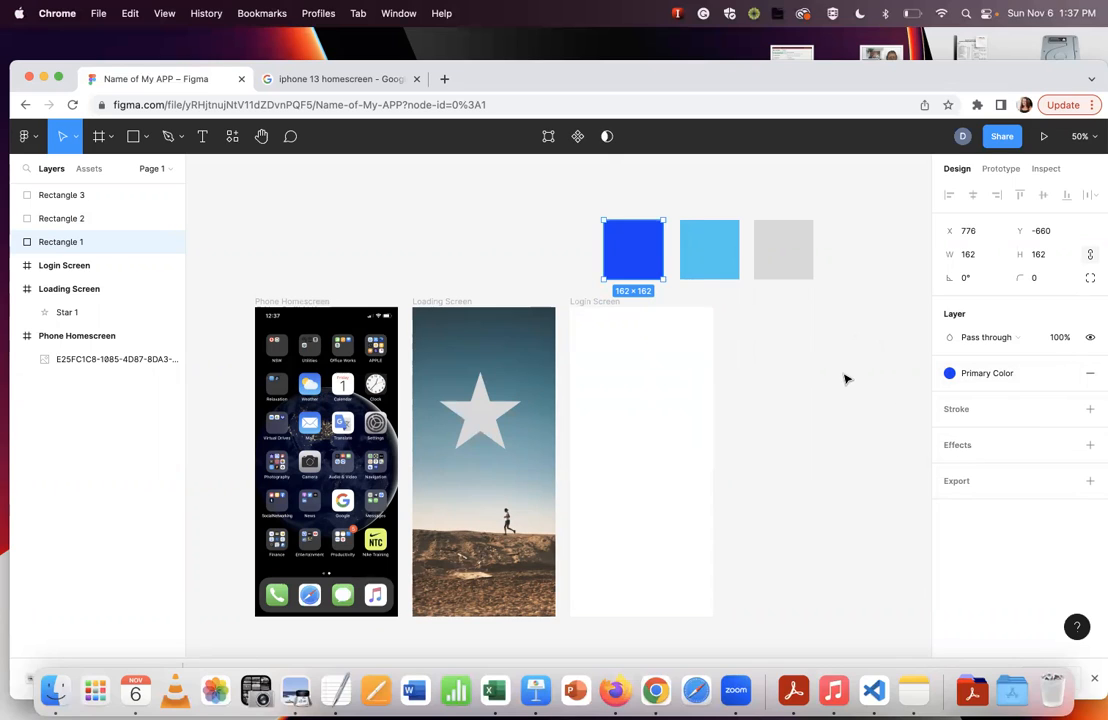
pyautogui.click(950, 373)
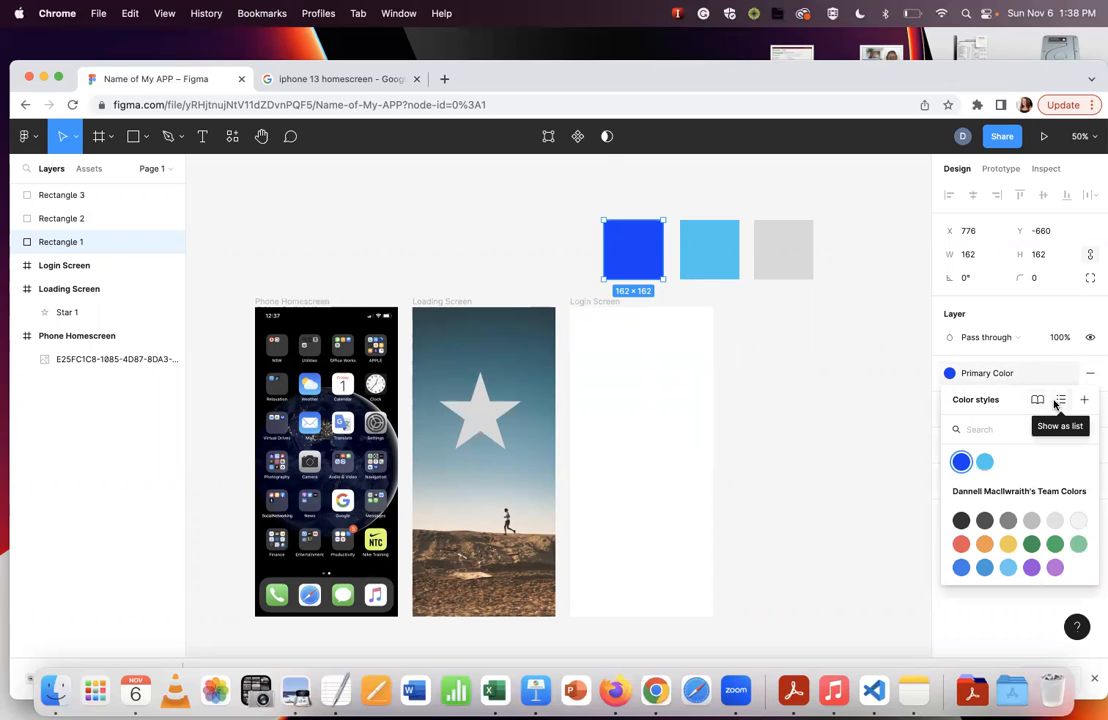
pyautogui.rightClick(962, 463)
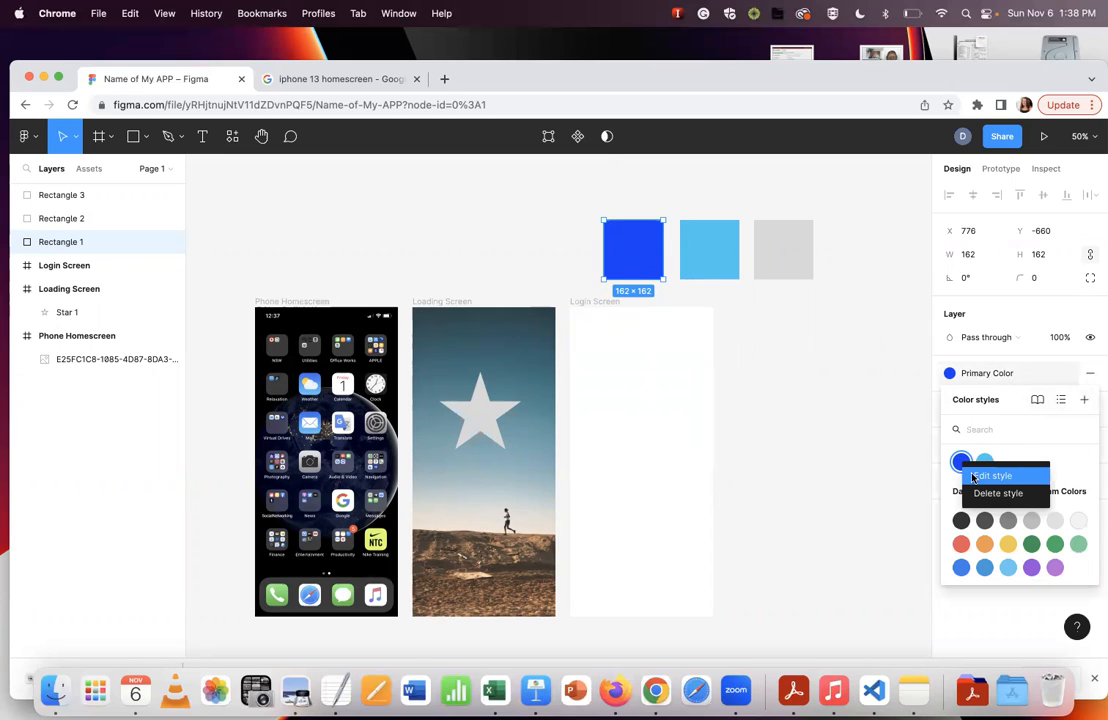
pyautogui.click(990, 476)
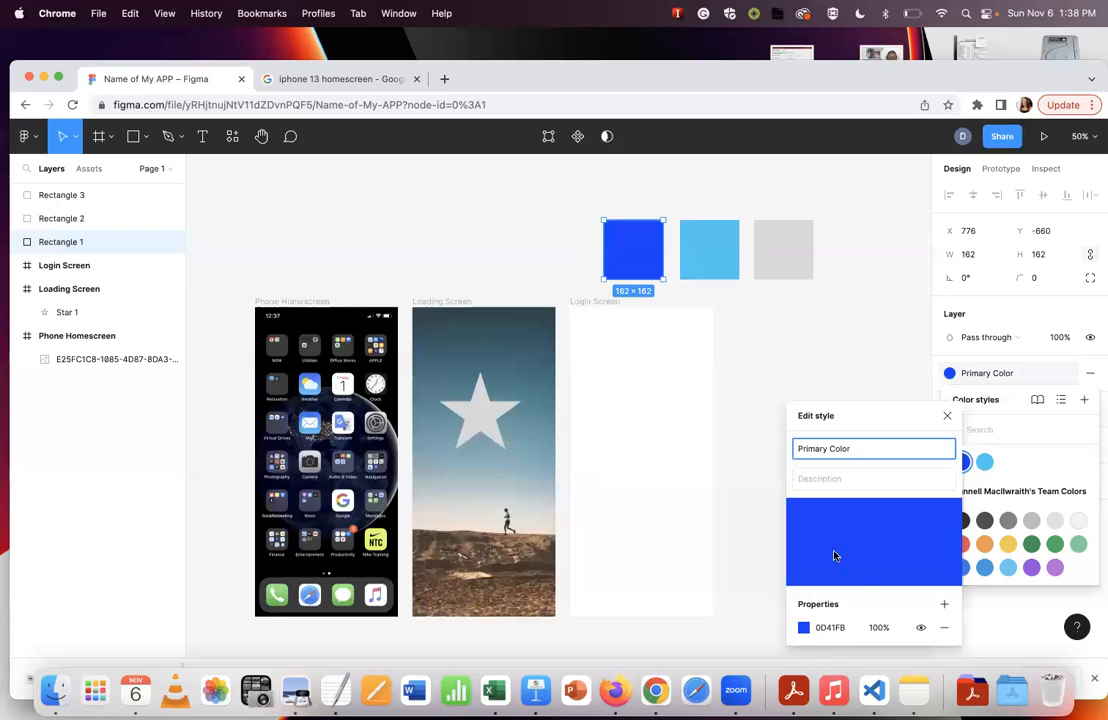
pyautogui.click(836, 627)
pyautogui.click(849, 627)
pyautogui.click(947, 415)
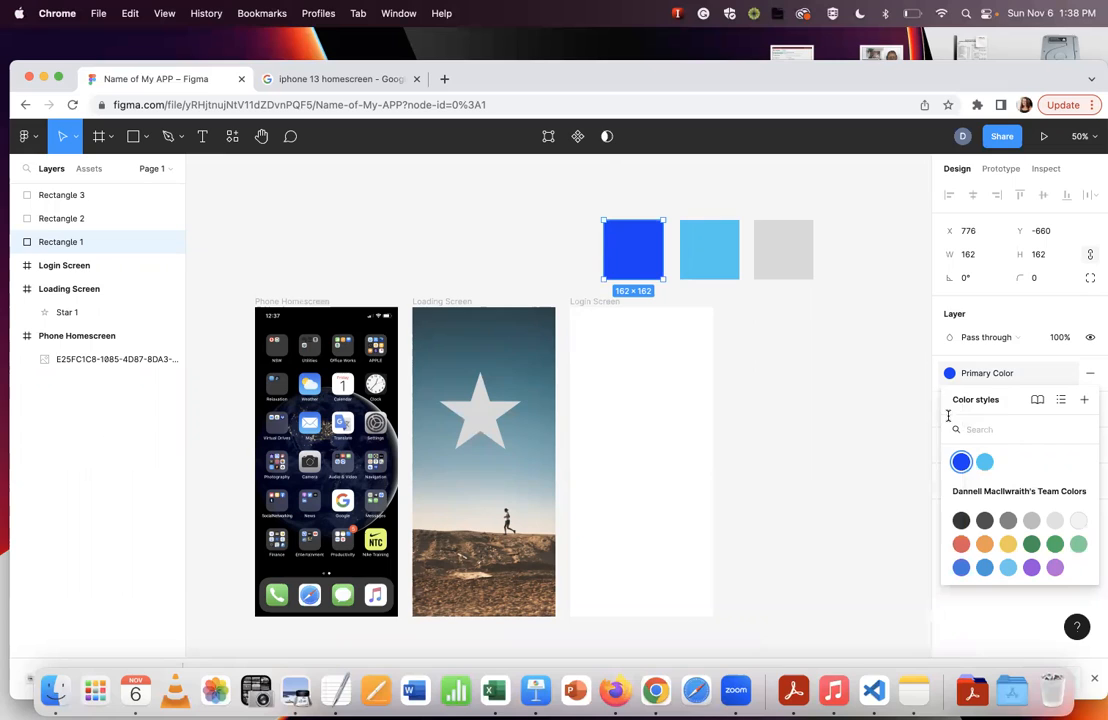
pyautogui.click(860, 388)
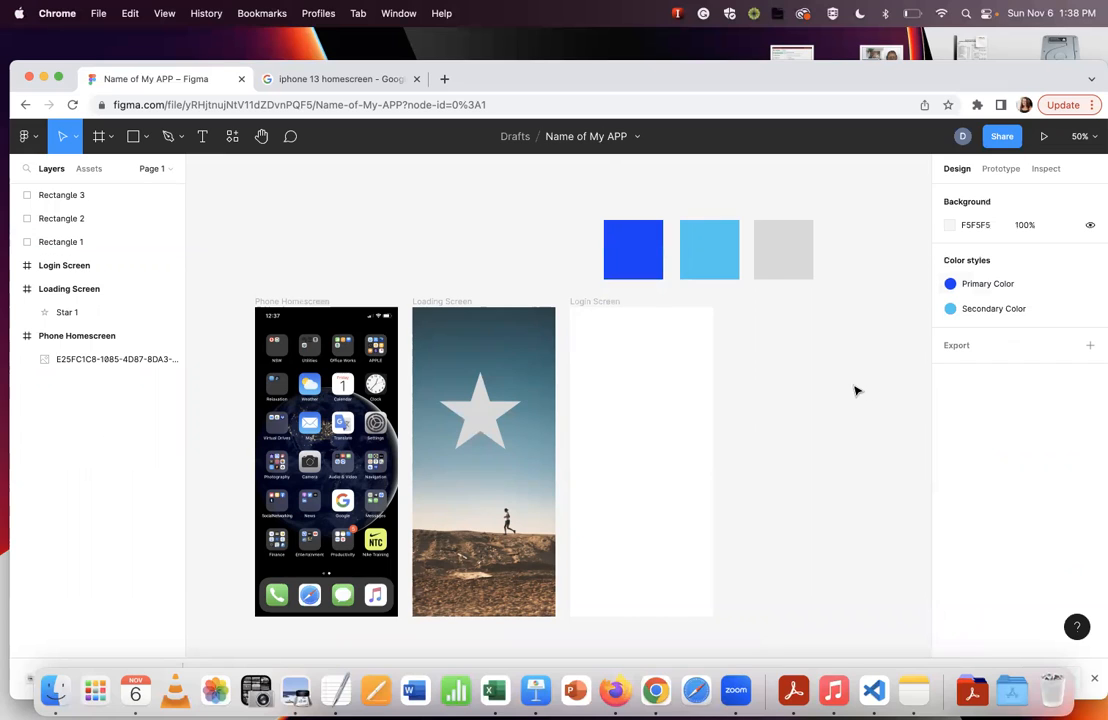
# Set the fill of the third square in the row to dark gray, 434343.
pyautogui.click(767, 255)
pyautogui.click(963, 397)
pyautogui.write('434343')
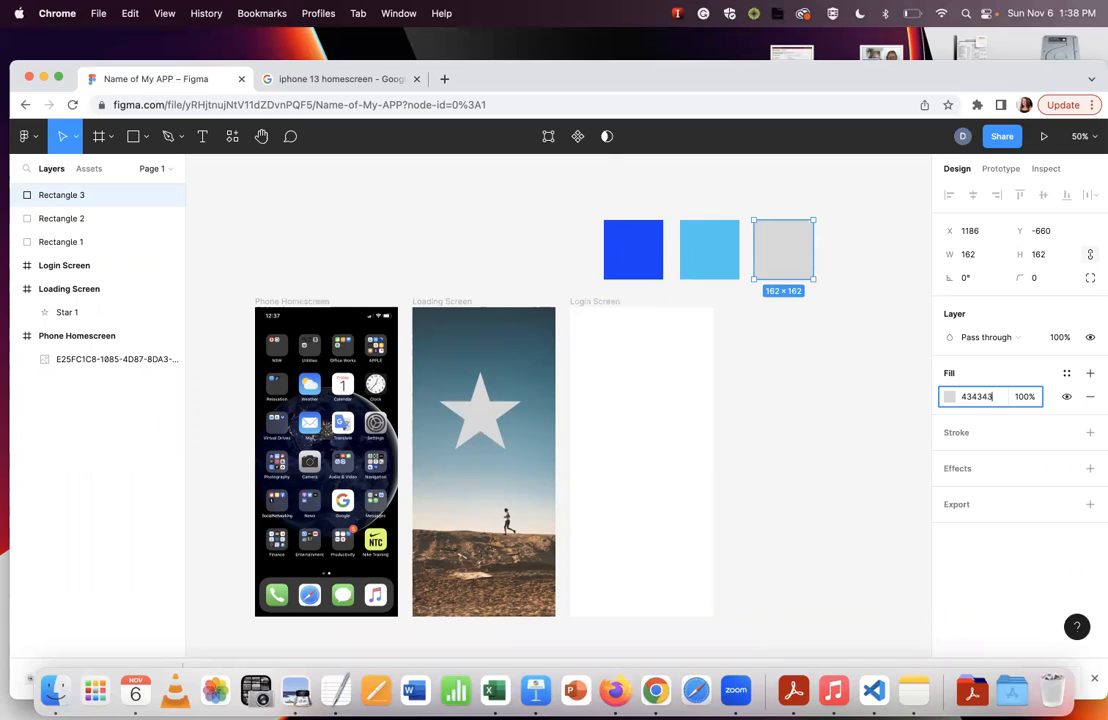
pyautogui.press('Return')
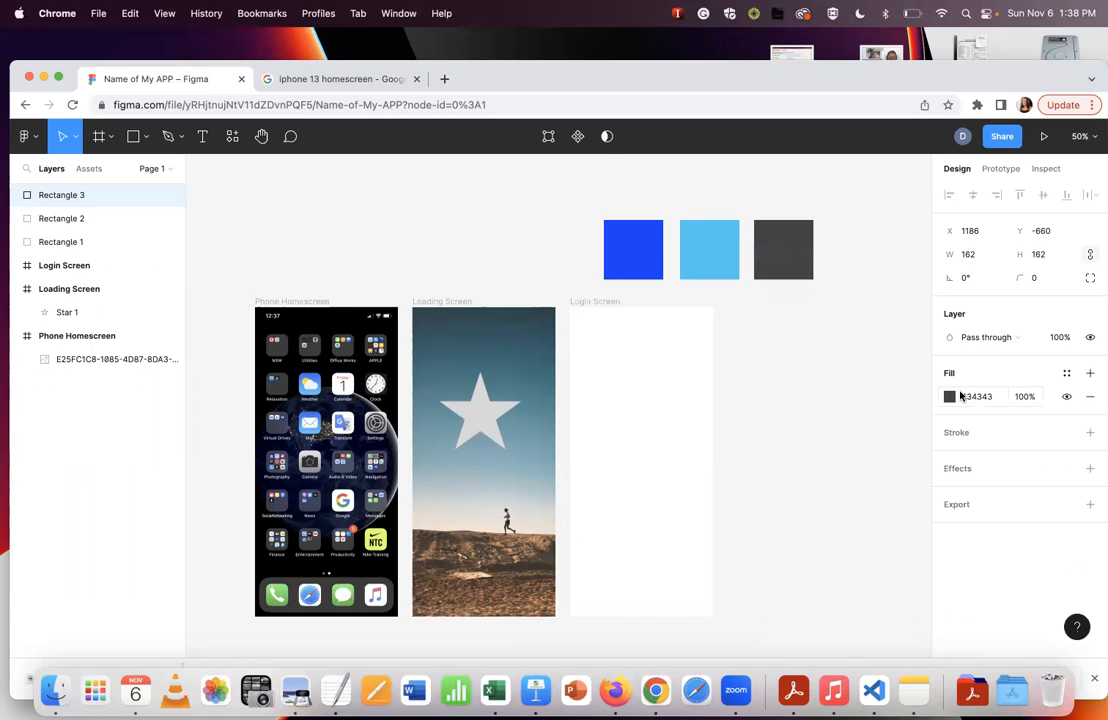
# Create a color style named Text Color from the third square's dark gray fill.
pyautogui.click(1064, 373)
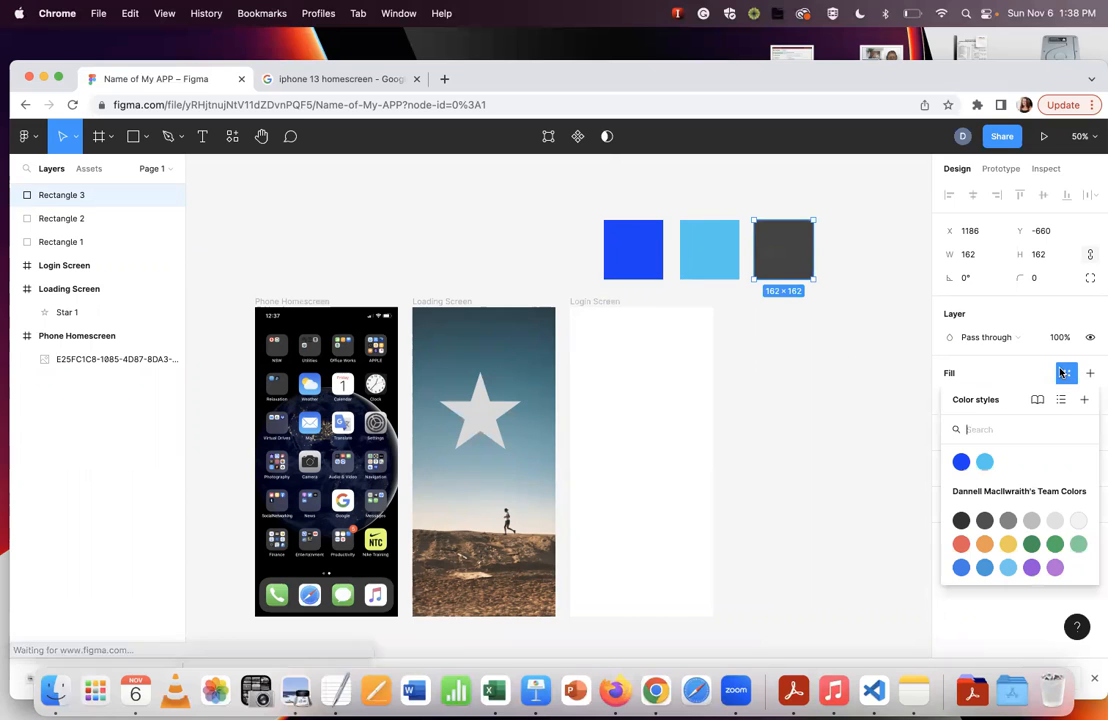
pyautogui.click(1082, 400)
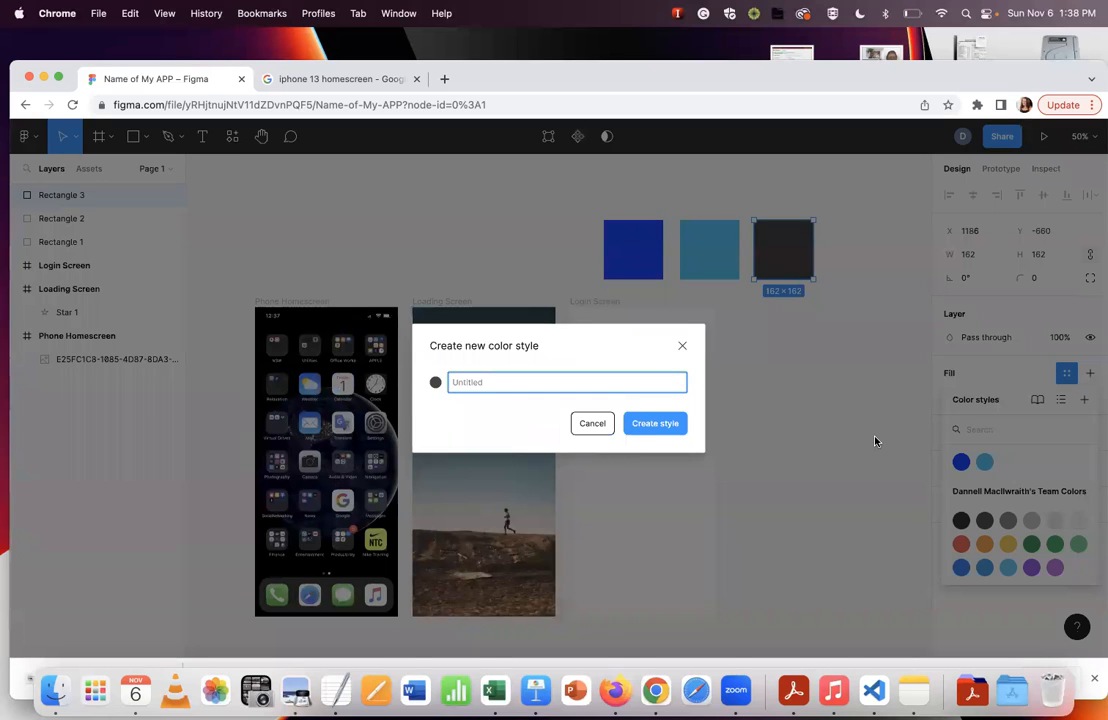
pyautogui.write('G')
pyautogui.press('BackSpace')
pyautogui.write('Text Color')
pyautogui.press('Return')
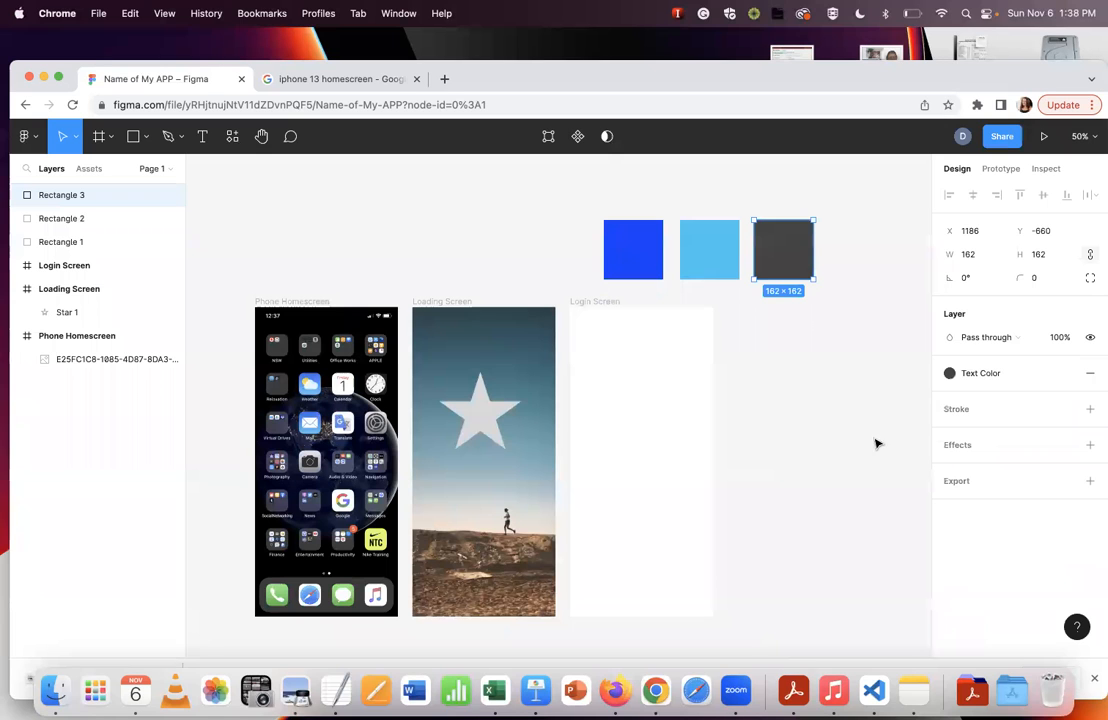
pyautogui.click(836, 340)
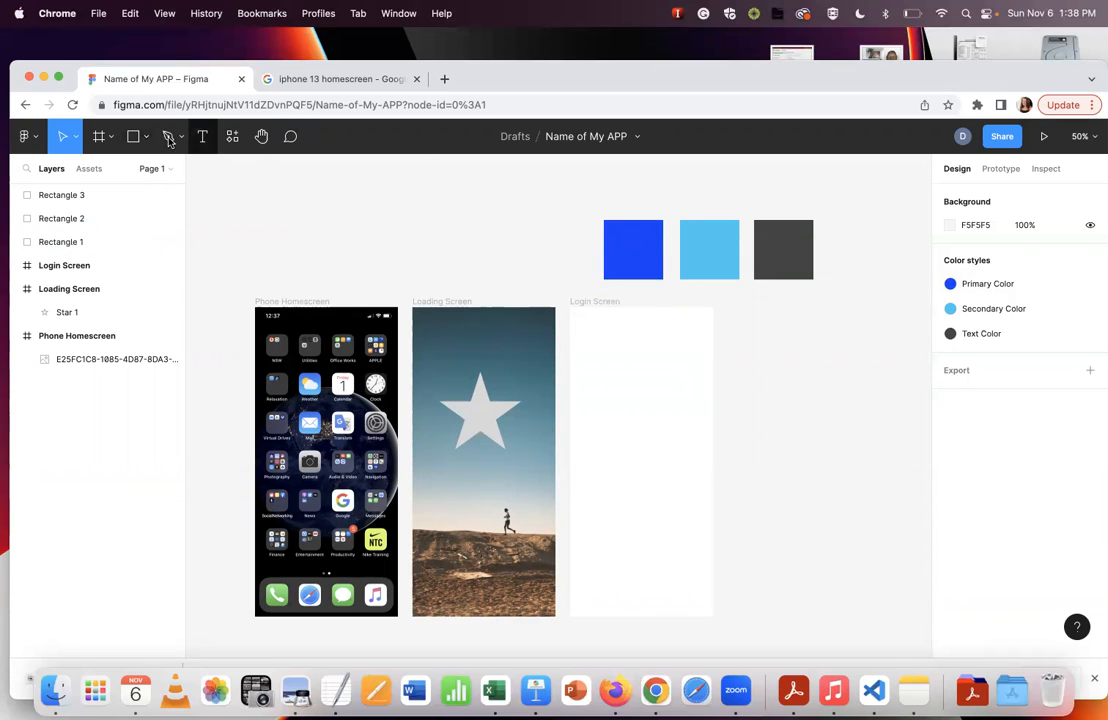
# Draw a 390 × 844 rectangle covering the Login Screen frame and switch its fill from solid to a linear gradient.
pyautogui.click(133, 136)
pyautogui.moveTo(569, 307); pyautogui.dragTo(712, 613)
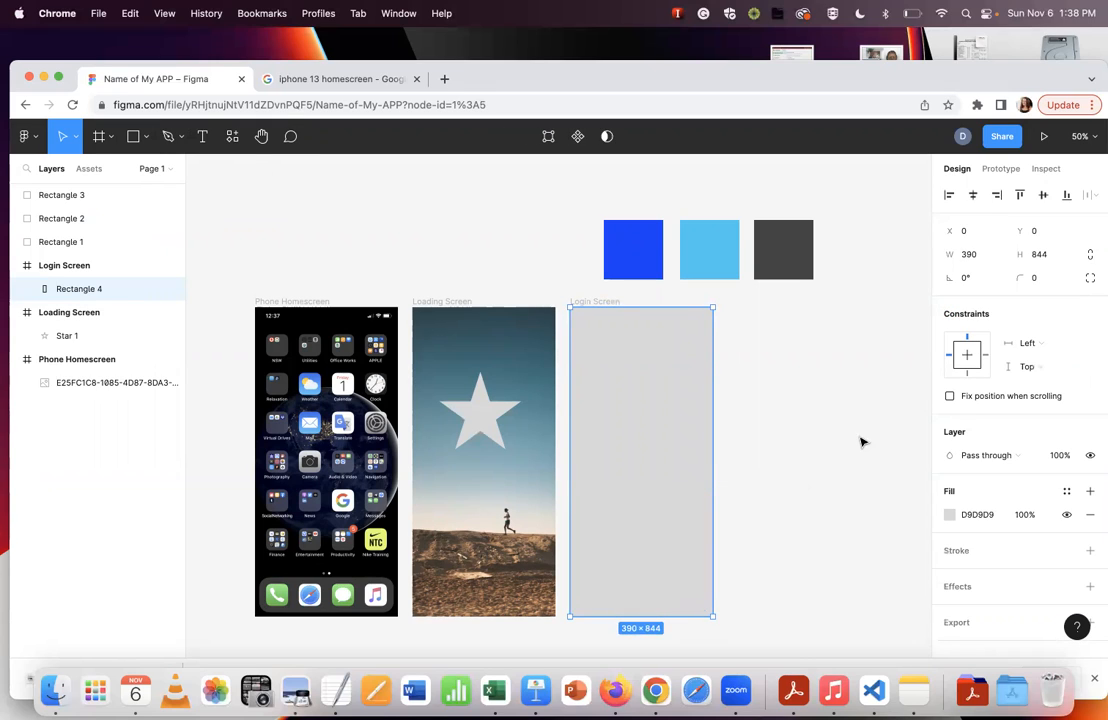
pyautogui.click(950, 515)
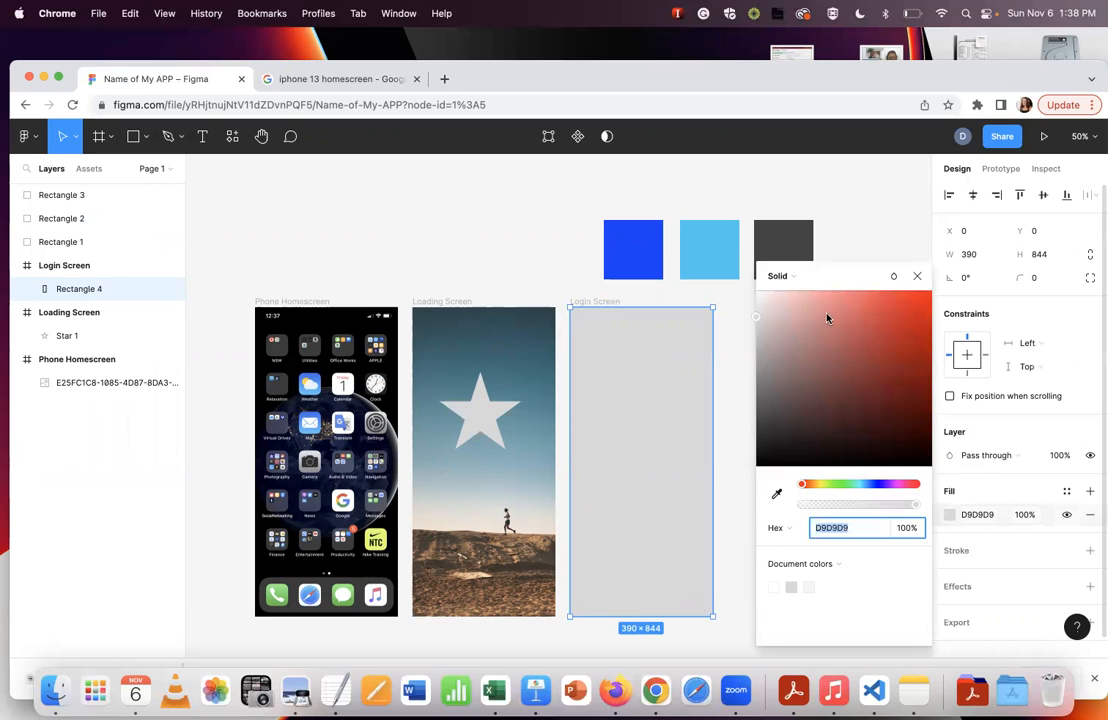
pyautogui.click(786, 276)
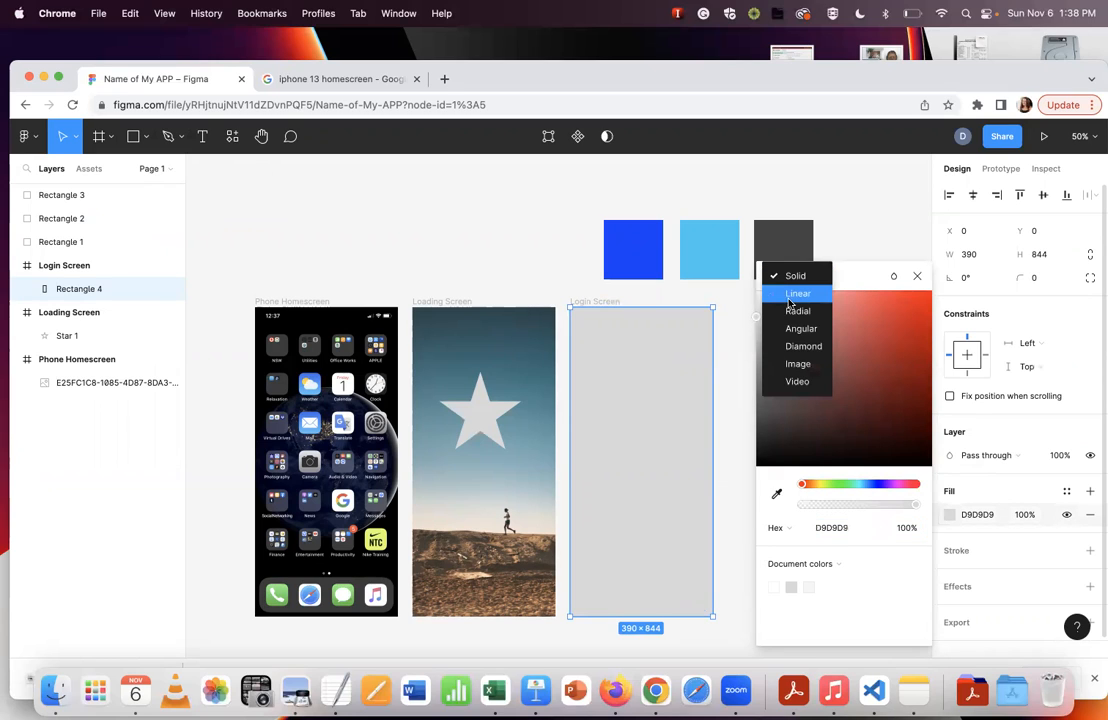
pyautogui.click(793, 295)
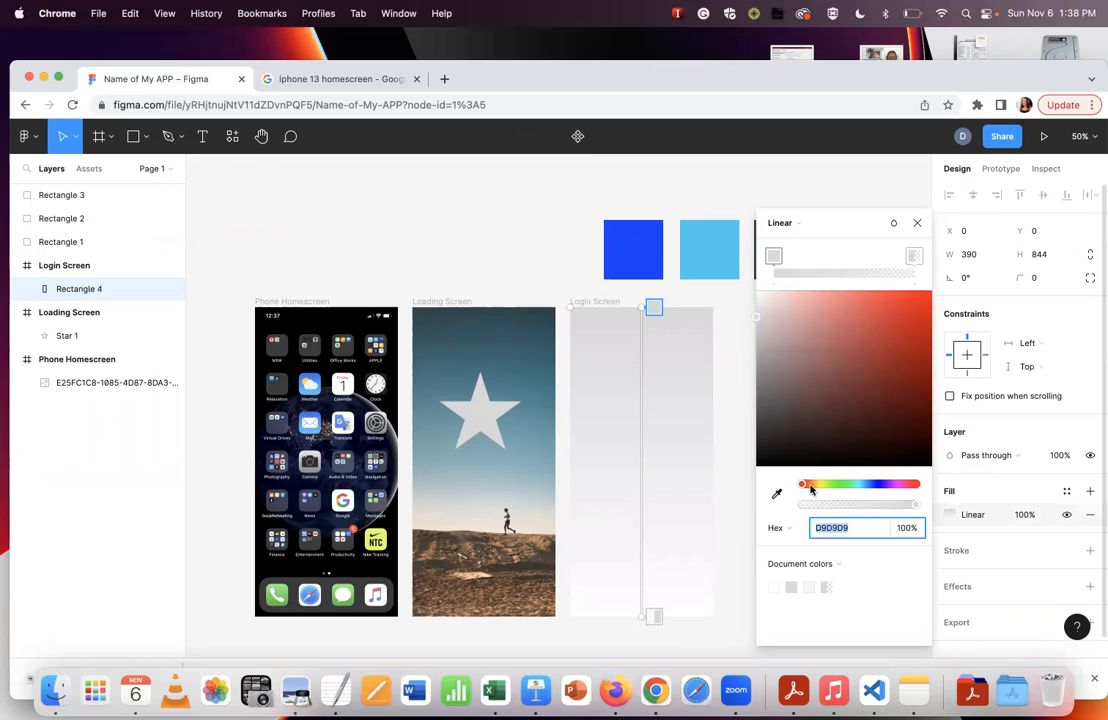
# Using the local colors, set the gradient's start to the primary blue 0D41FB and its end to the secondary light blue 19CAF1.
pyautogui.click(828, 565)
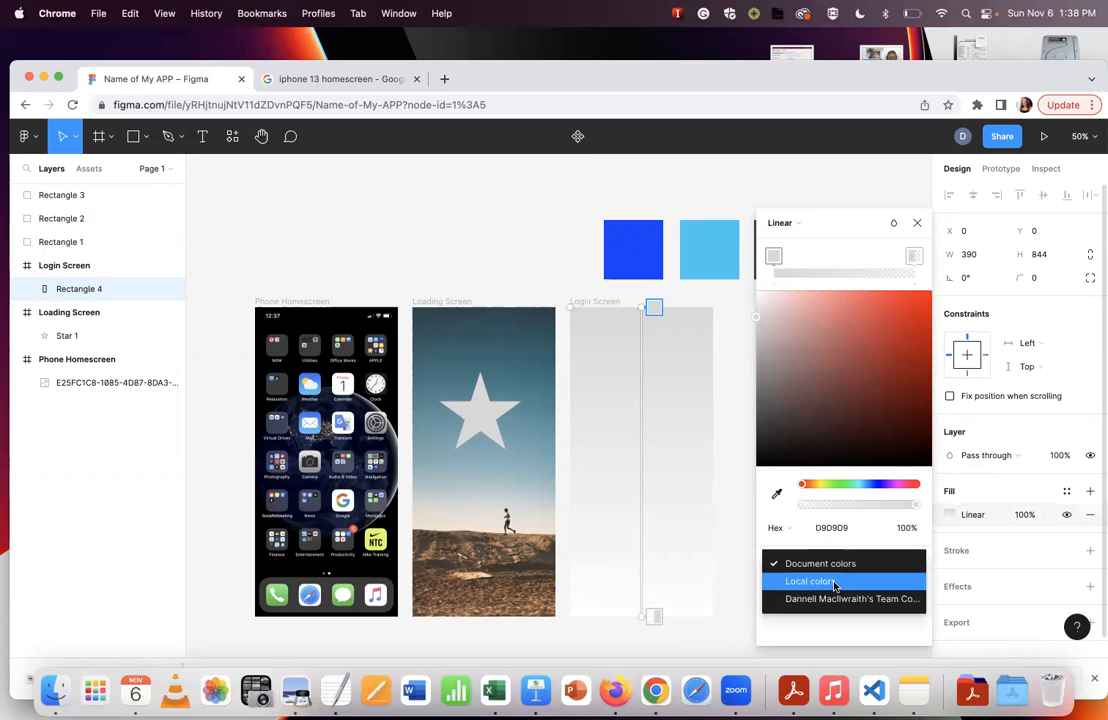
pyautogui.click(832, 582)
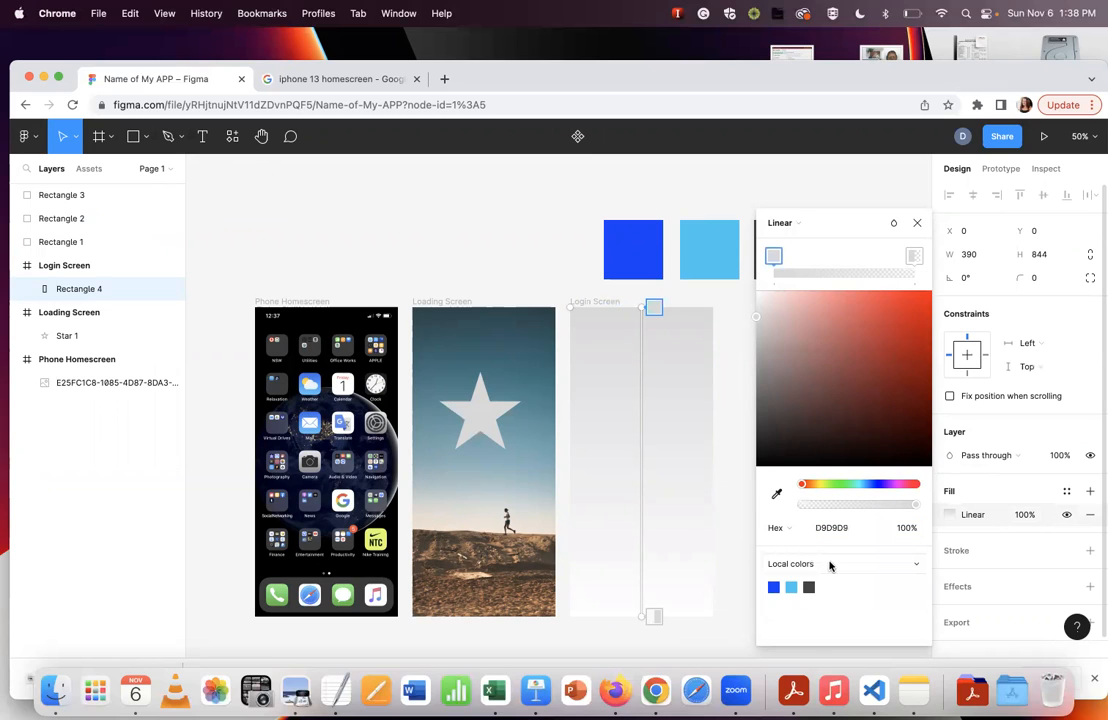
pyautogui.click(776, 585)
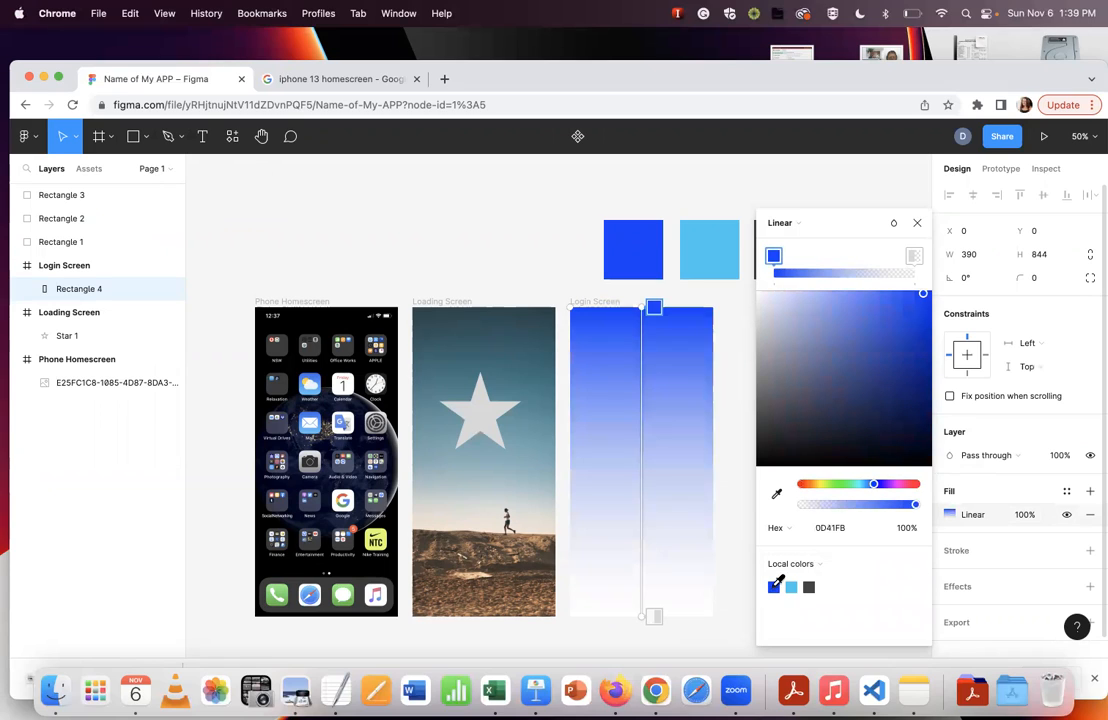
pyautogui.click(912, 257)
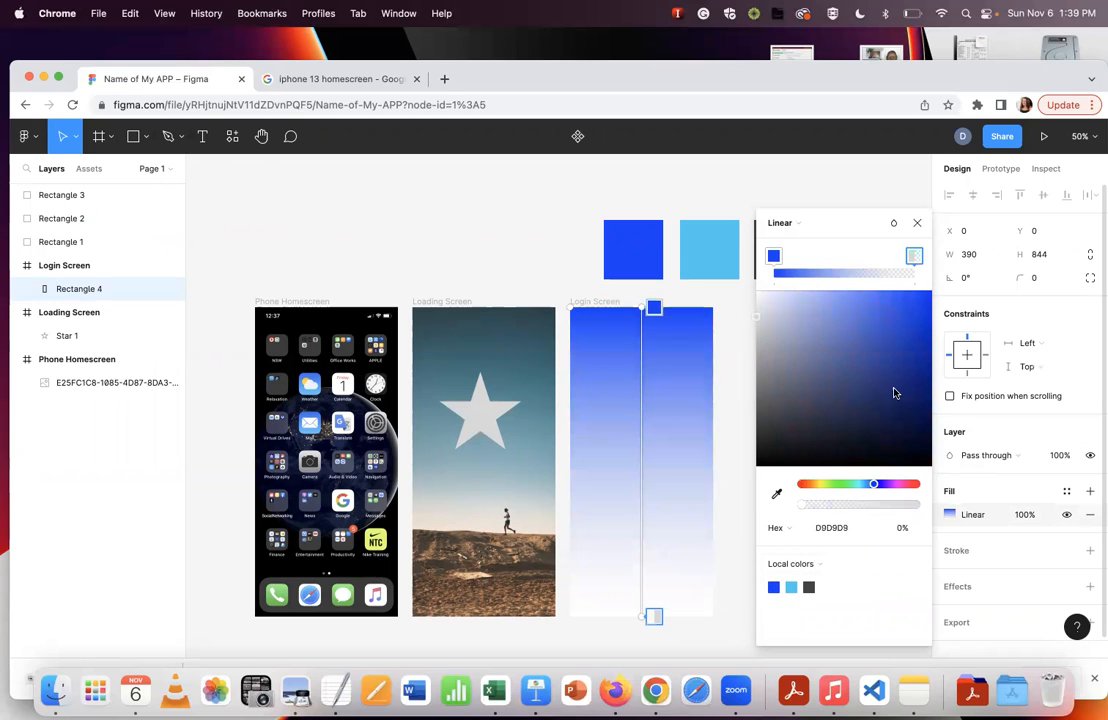
pyautogui.click(792, 586)
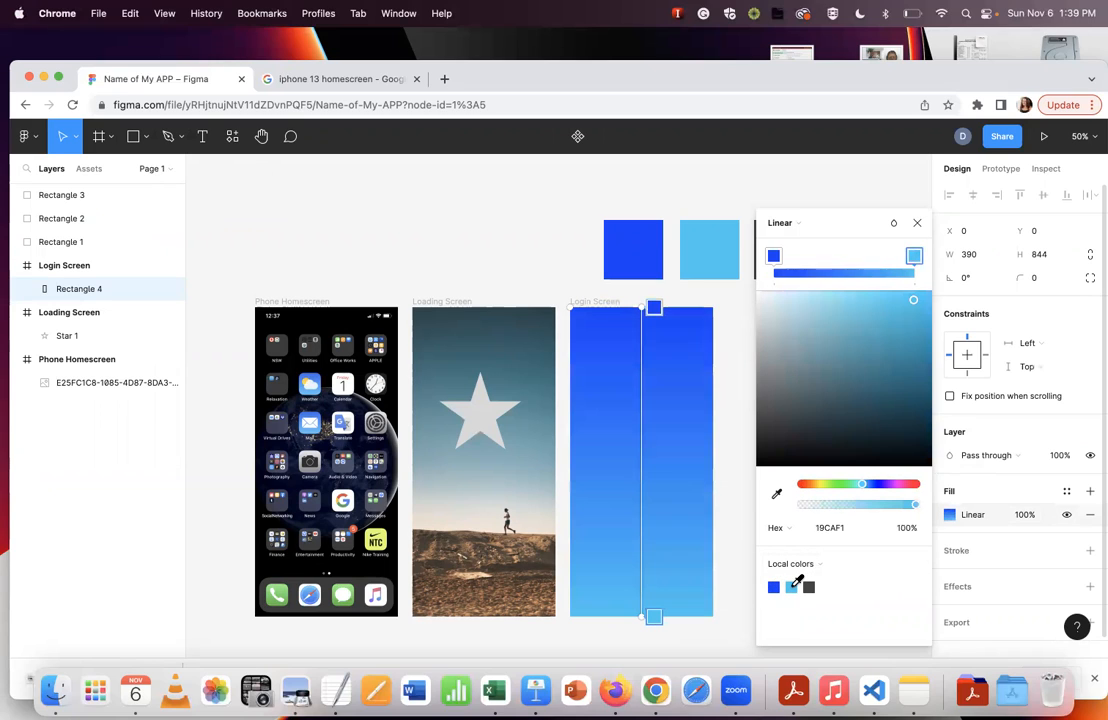
pyautogui.click(919, 224)
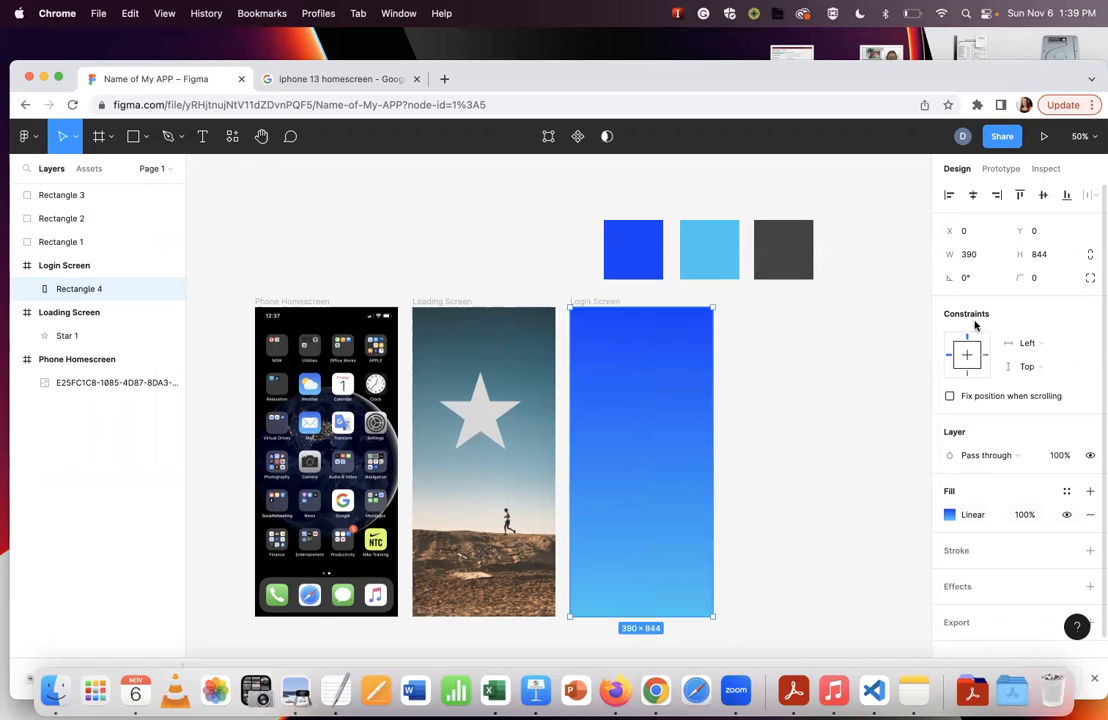
# Create a color style named Gradient from the Login Screen rectangle's linear fill.
pyautogui.click(1066, 491)
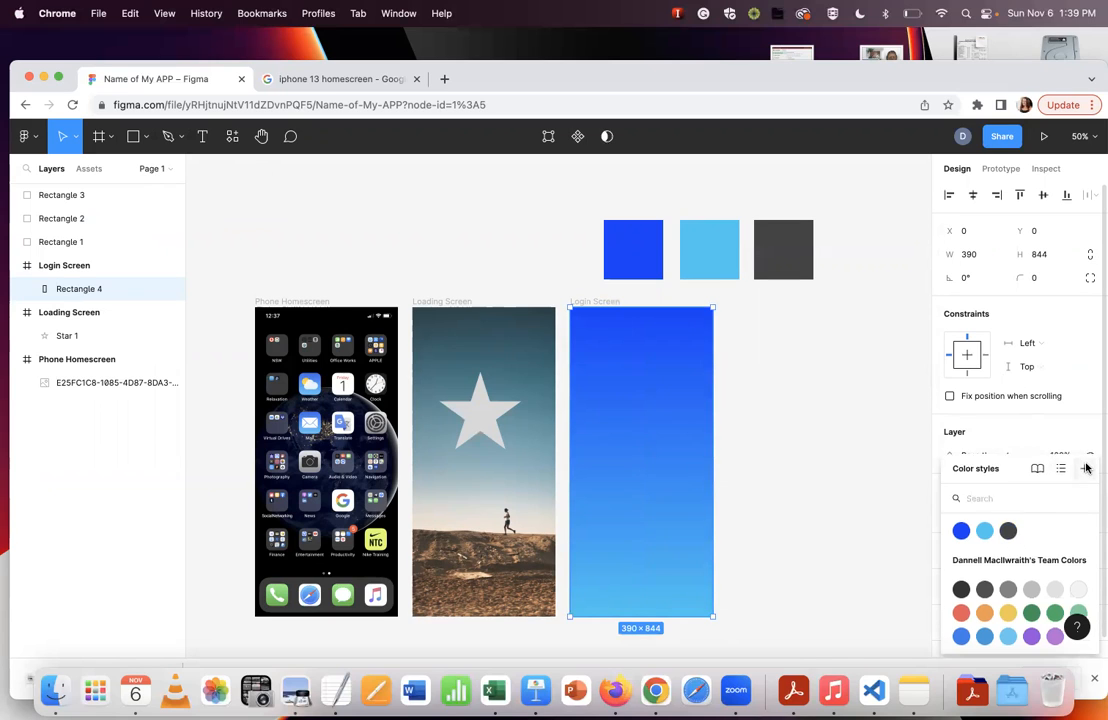
pyautogui.click(1084, 468)
pyautogui.write('Gr')
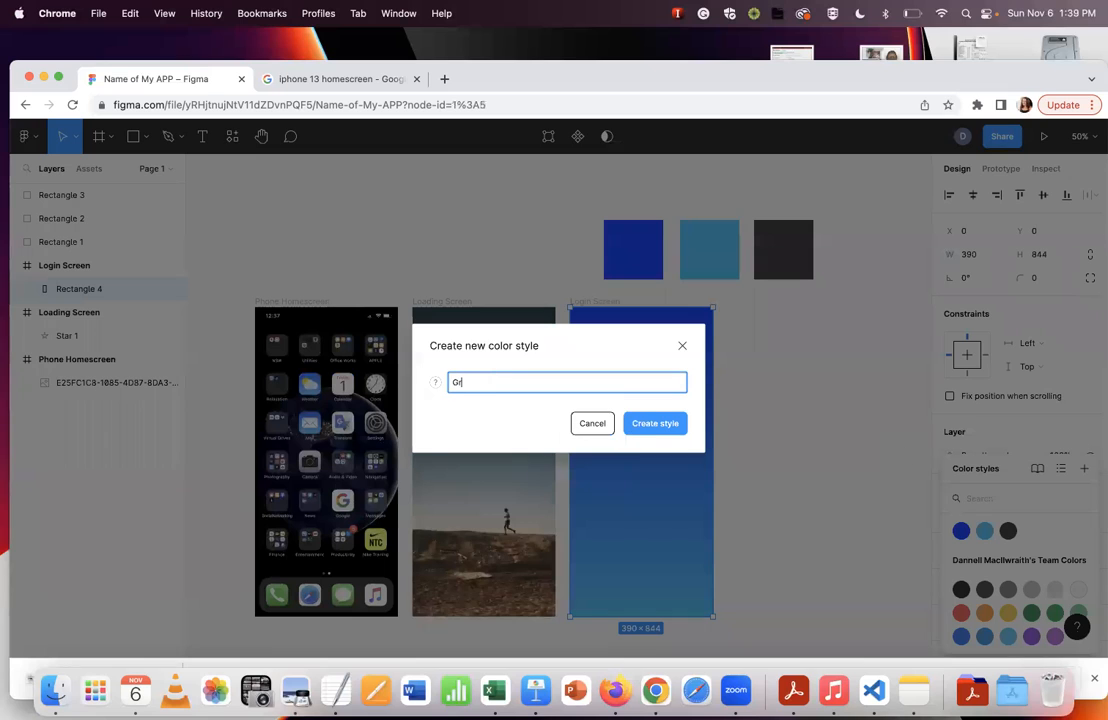
pyautogui.write('adient')
pyautogui.press('Return')
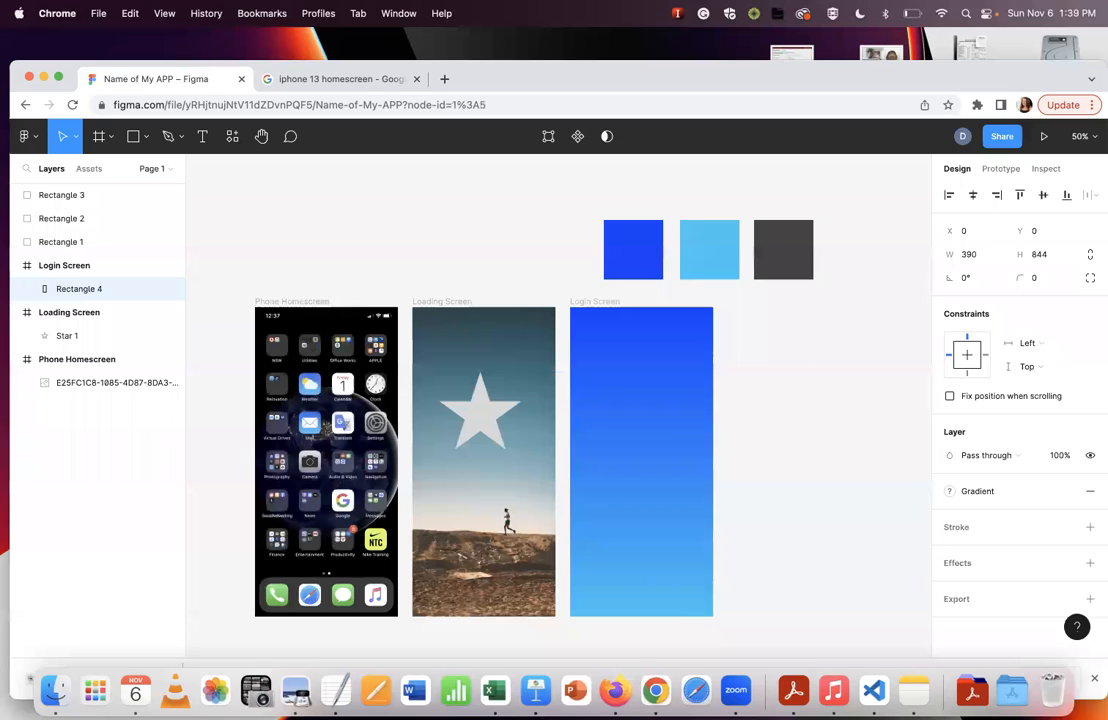
pyautogui.click(792, 482)
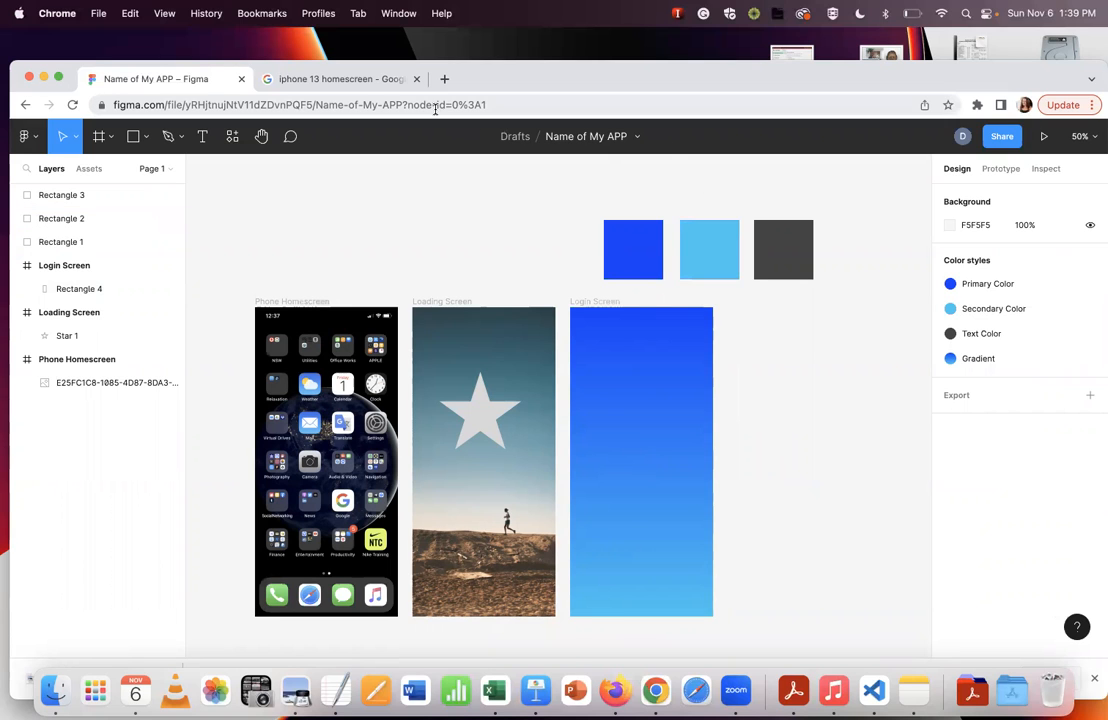
# Go to figma.com/downloads in the browser tab with the image search and download the macOS font installer.
pyautogui.click(383, 84)
pyautogui.click(356, 102)
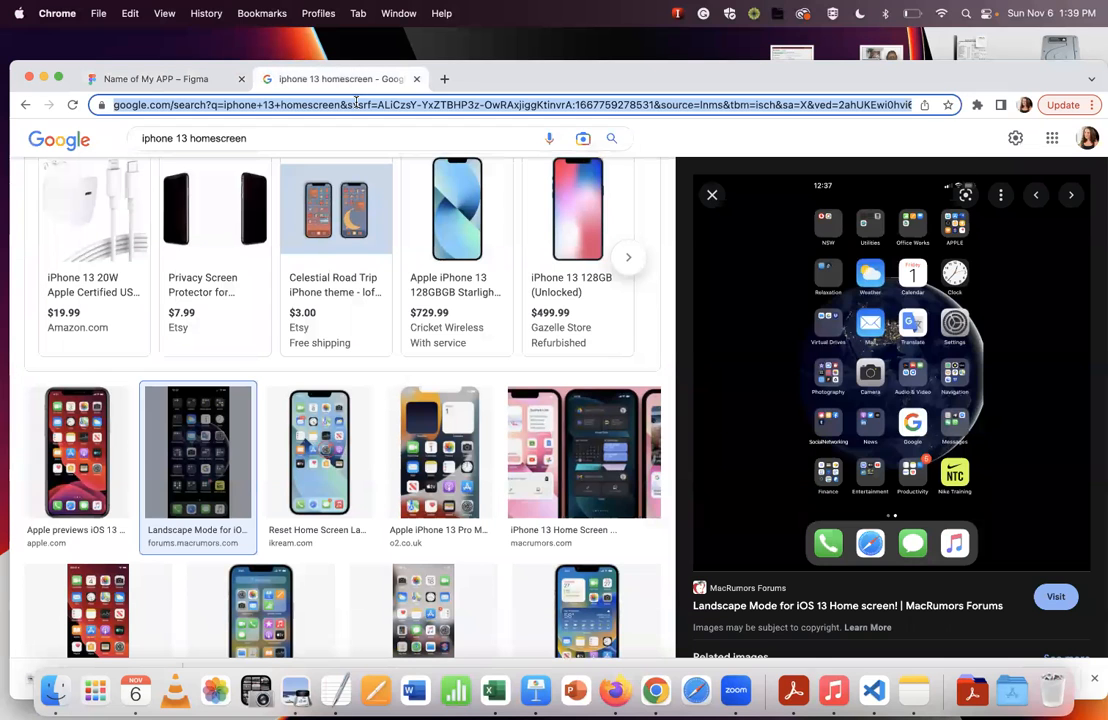
pyautogui.write('figma.com/')
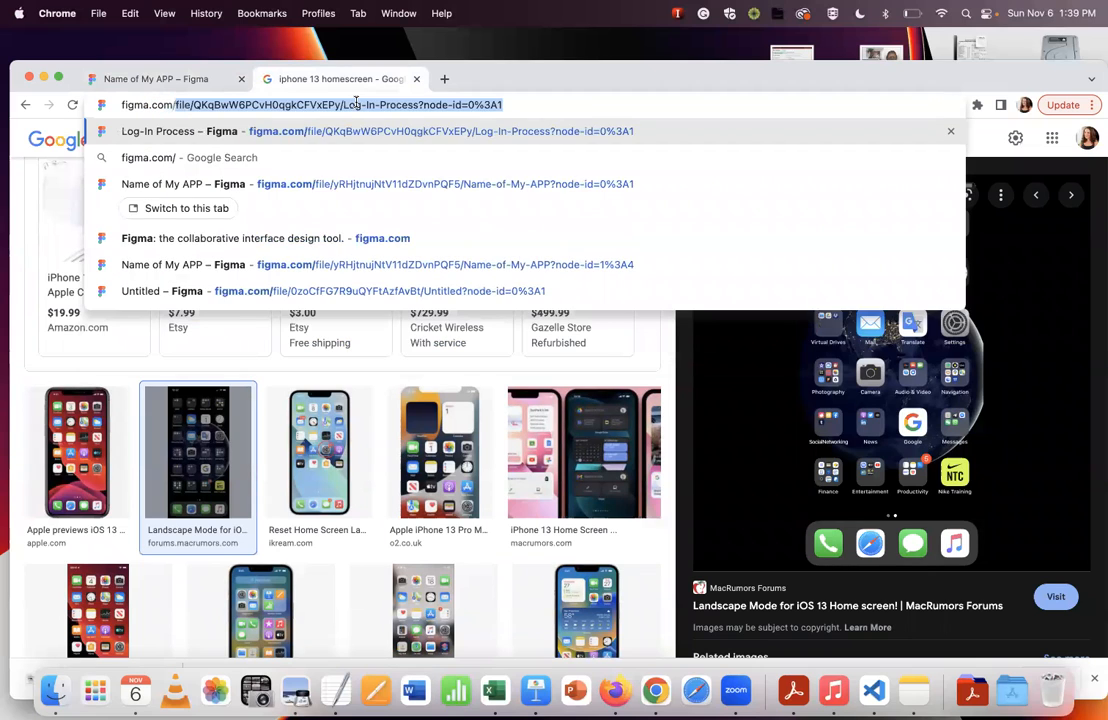
pyautogui.write('downloads')
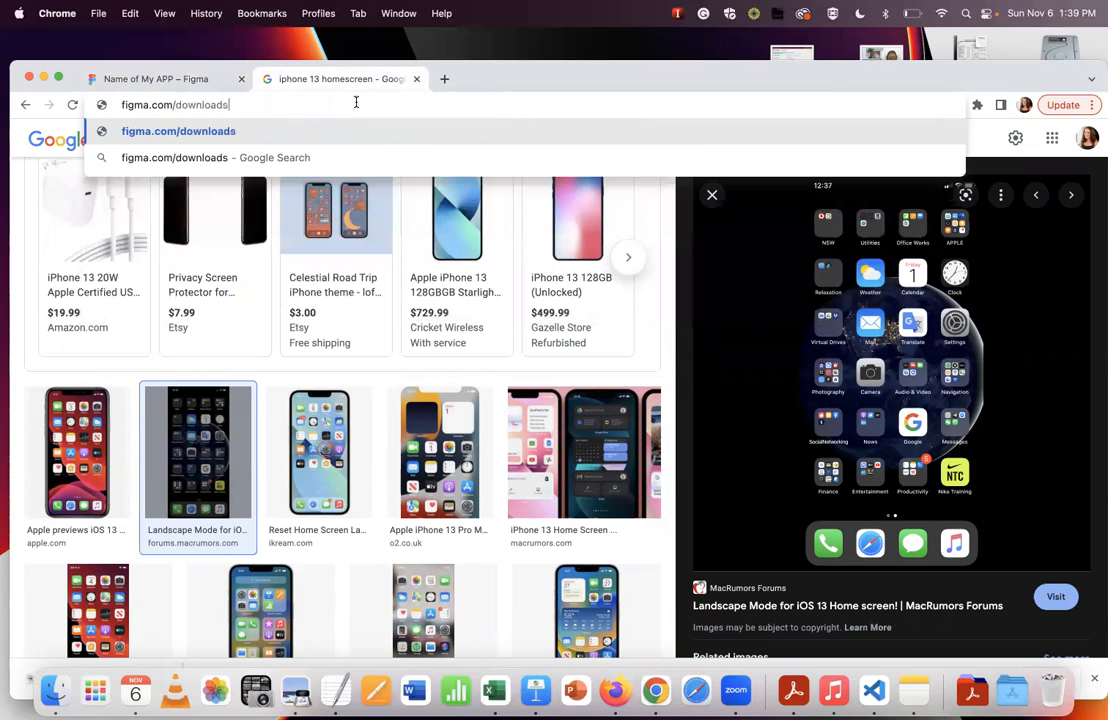
pyautogui.press('Return')
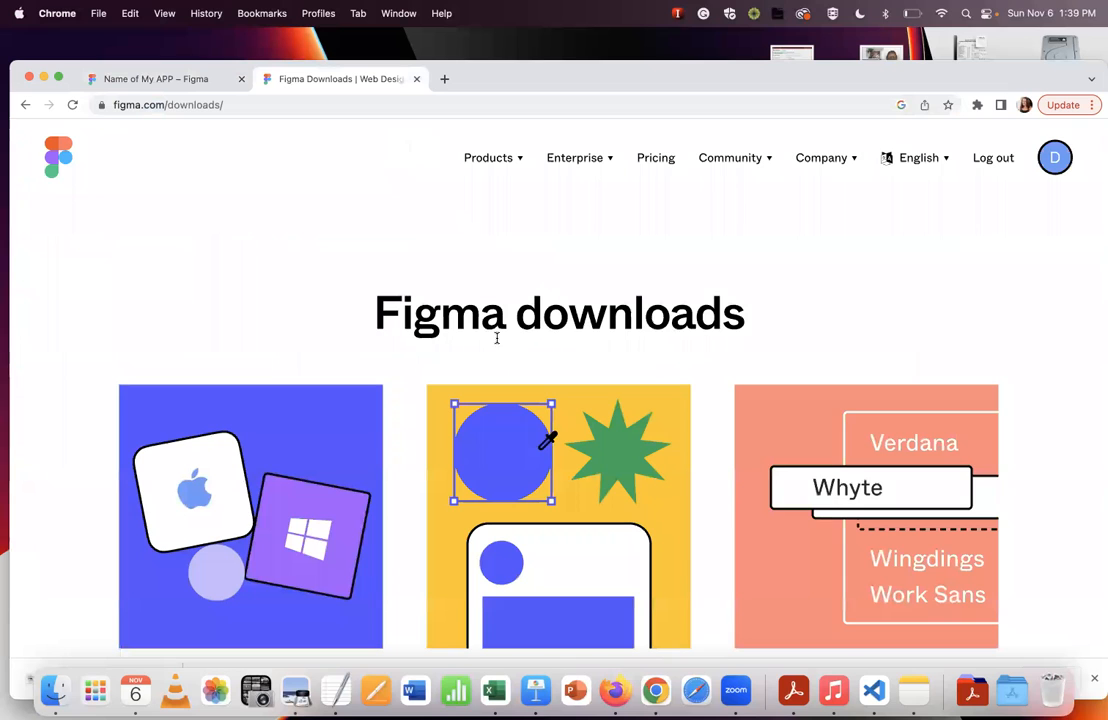
pyautogui.scroll(-5, 584, 367)
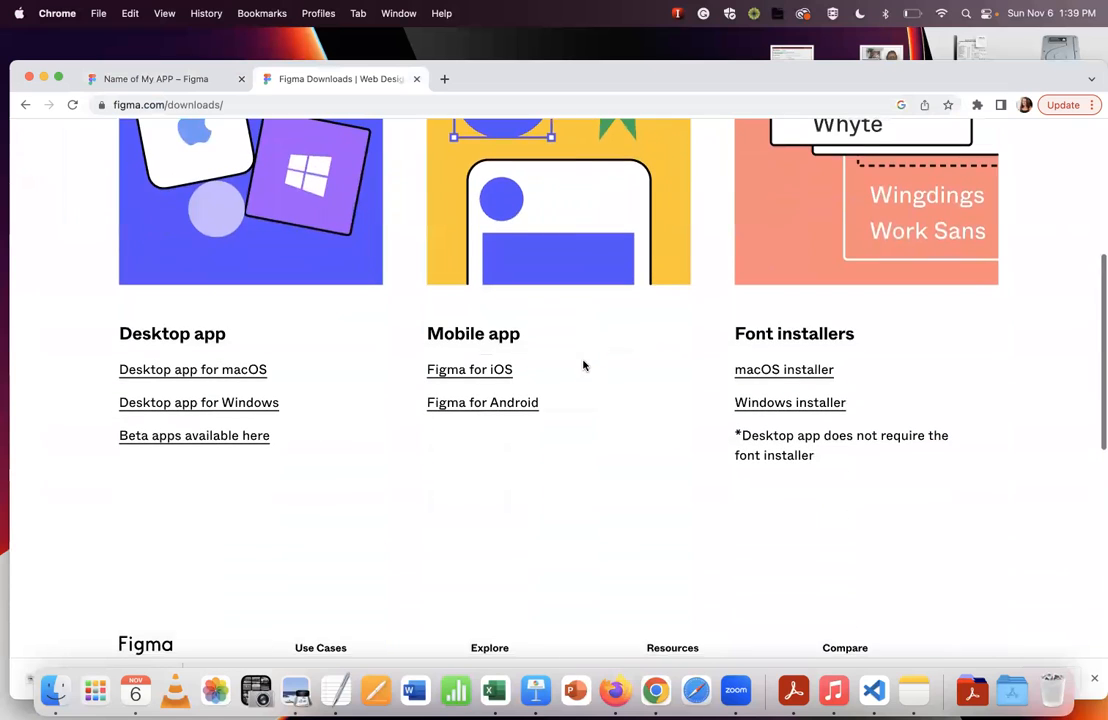
pyautogui.click(765, 375)
# Open the downloaded InstallFigmaAgent disk image, run Install Figma Agent, and close the installer and Finder windows.
pyautogui.moveTo(832, 90); pyautogui.dragTo(866, 59)
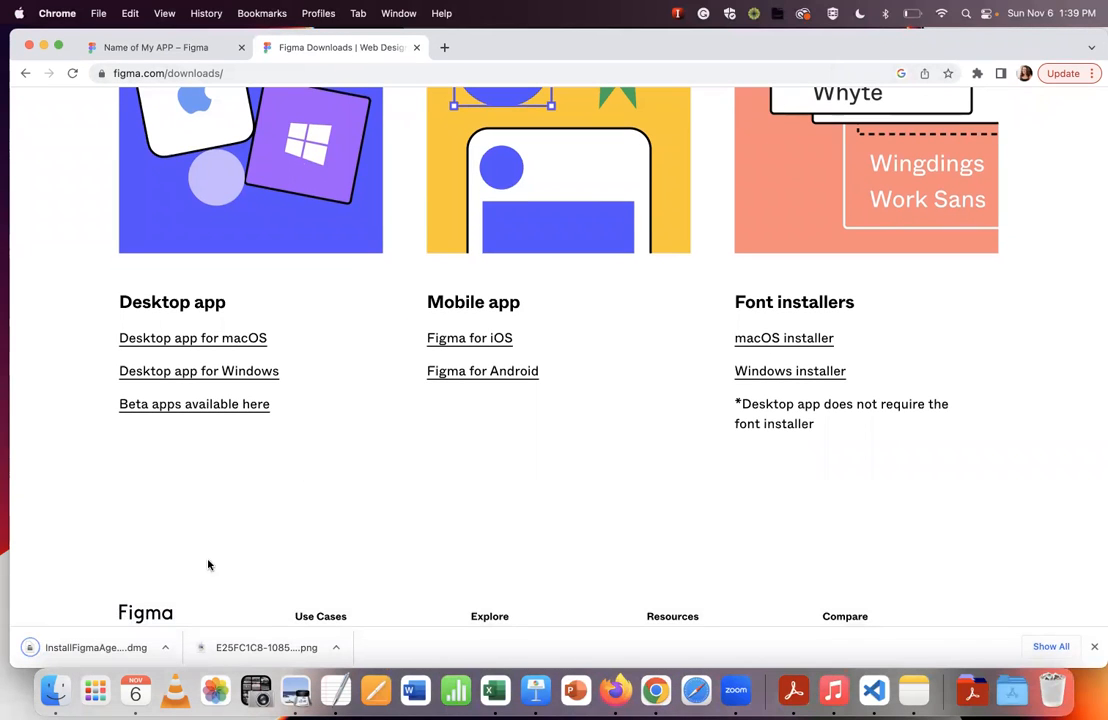
pyautogui.click(162, 647)
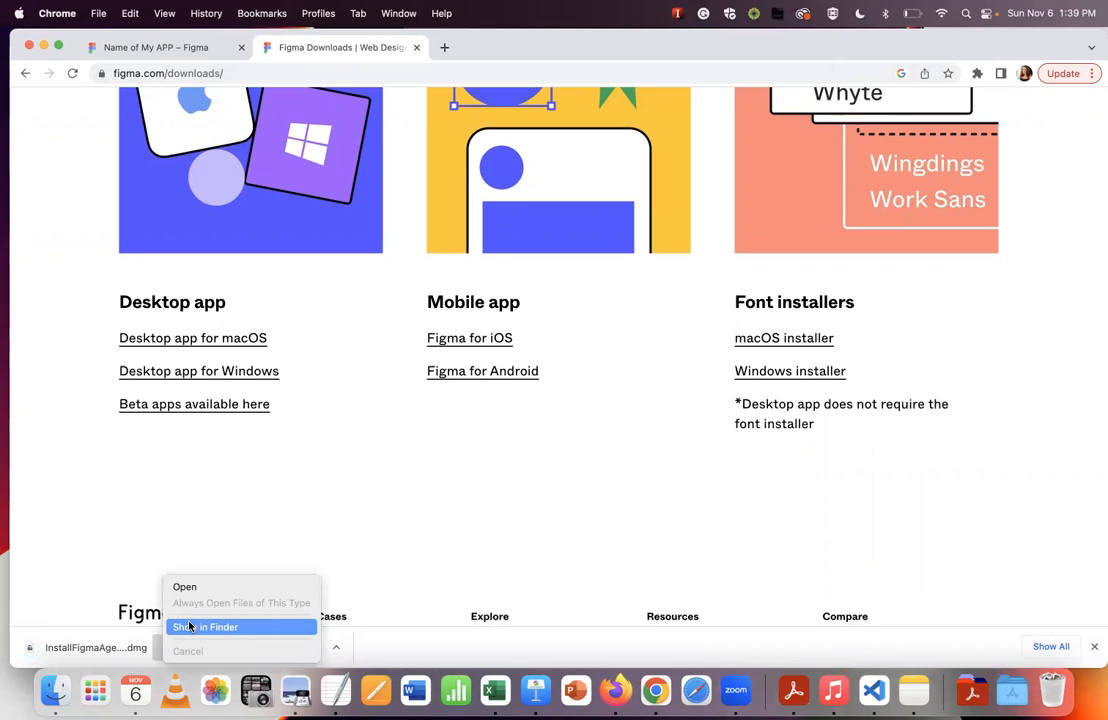
pyautogui.click(184, 587)
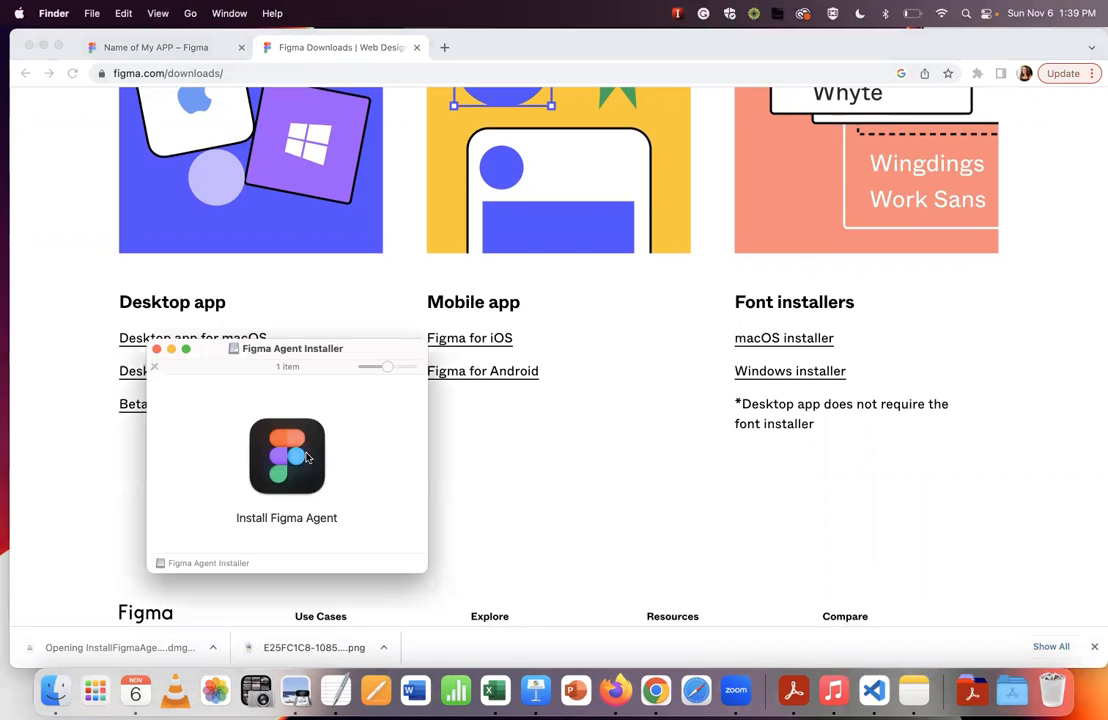
pyautogui.doubleClick(303, 457)
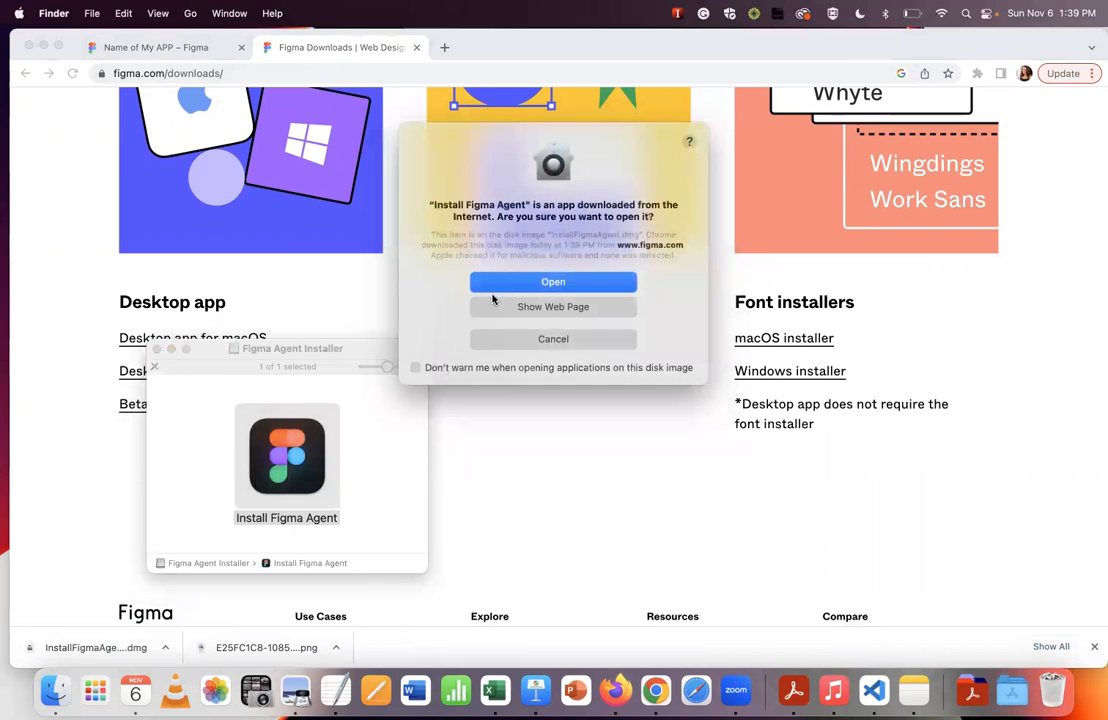
pyautogui.click(517, 281)
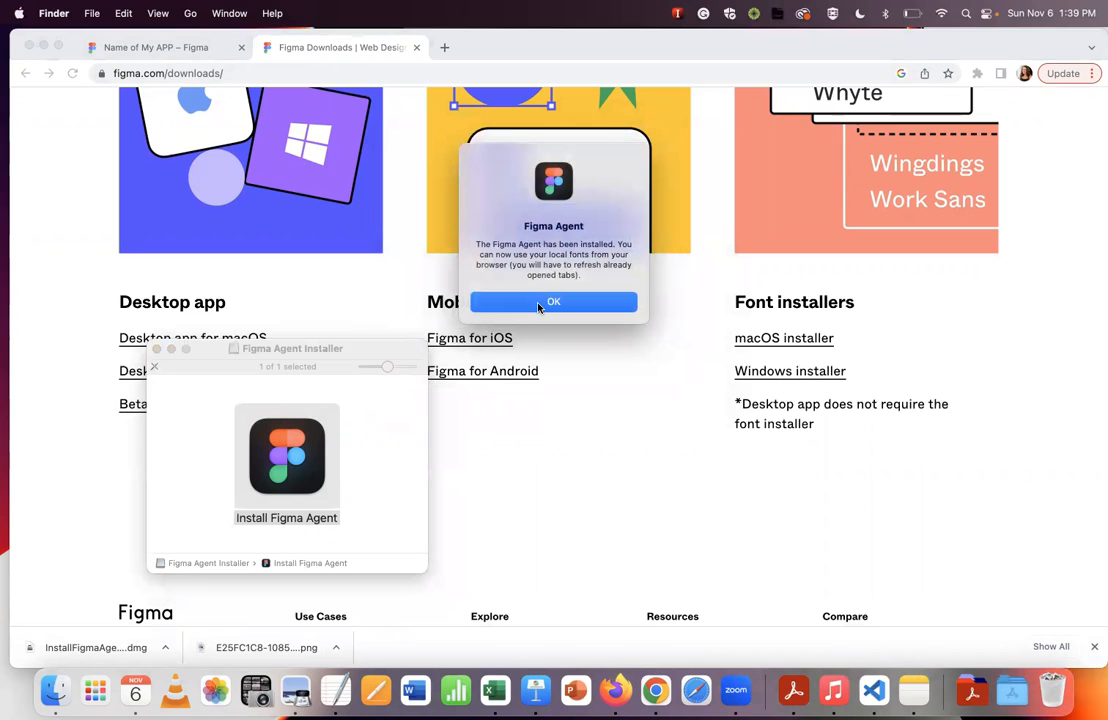
pyautogui.click(538, 302)
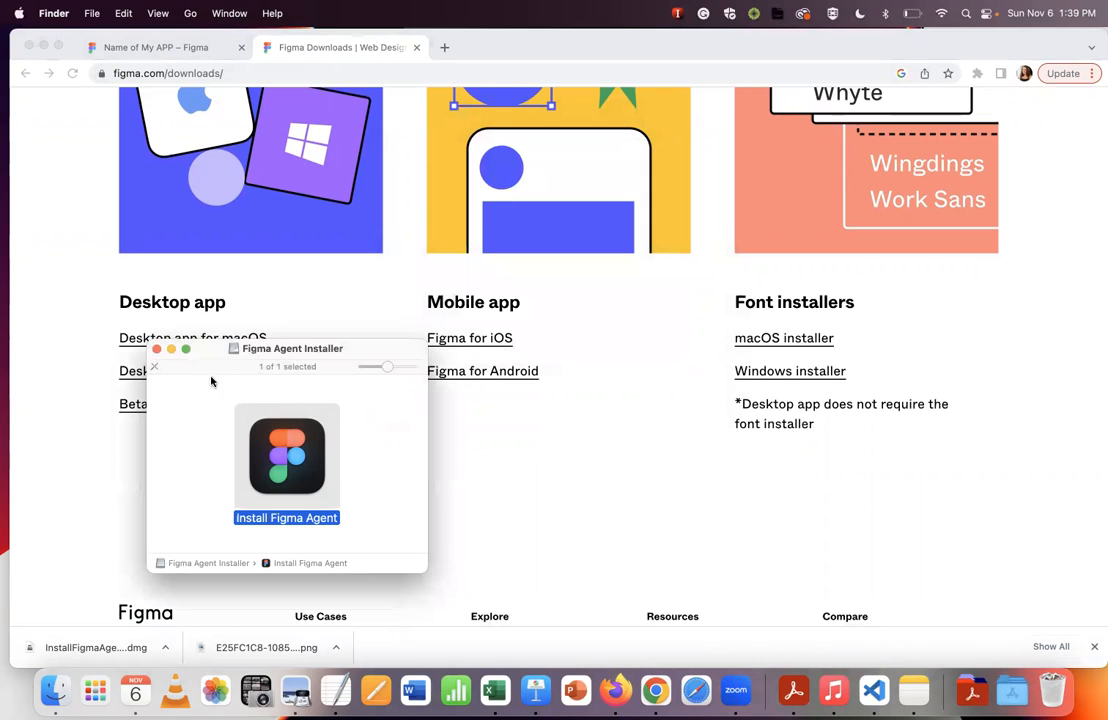
pyautogui.click(160, 352)
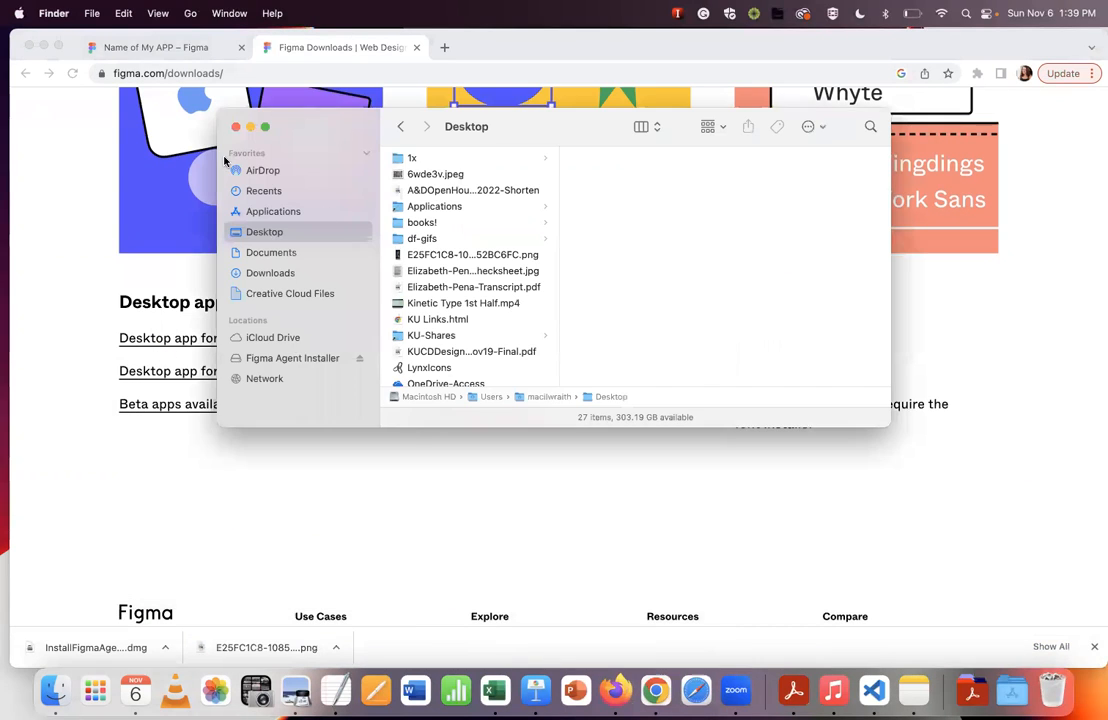
pyautogui.click(224, 117)
# Back in the Name of My APP file, add the text "Name of my APP" on the Loading Screen and place it centered beneath the star.
pyautogui.click(157, 46)
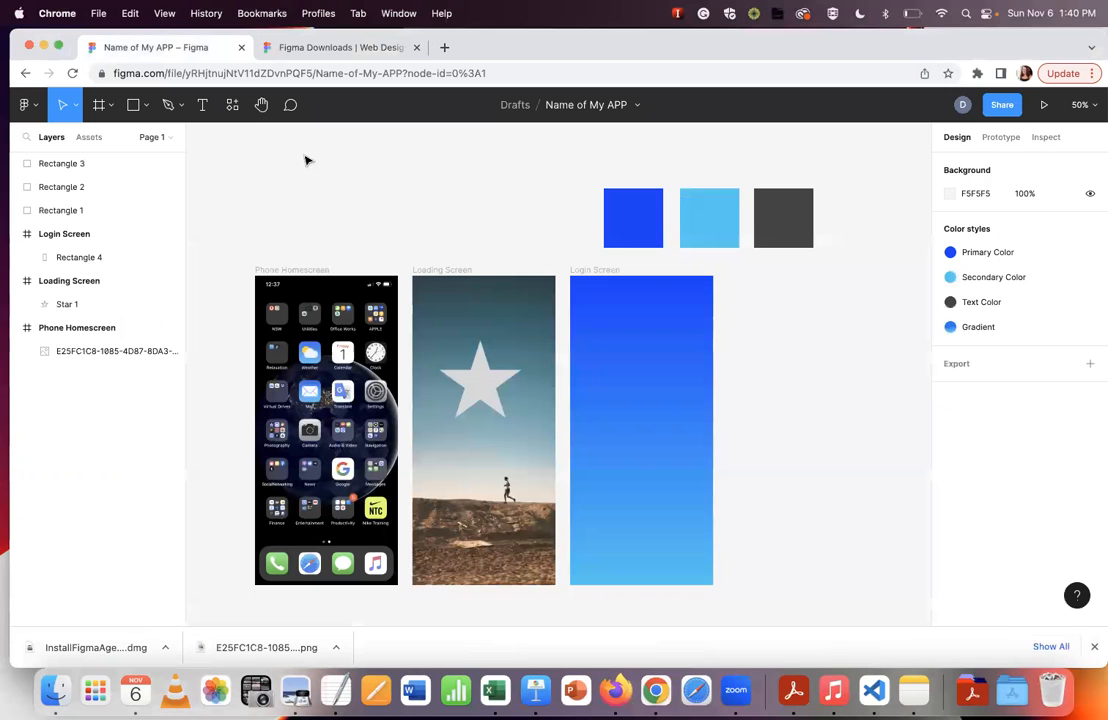
pyautogui.click(202, 104)
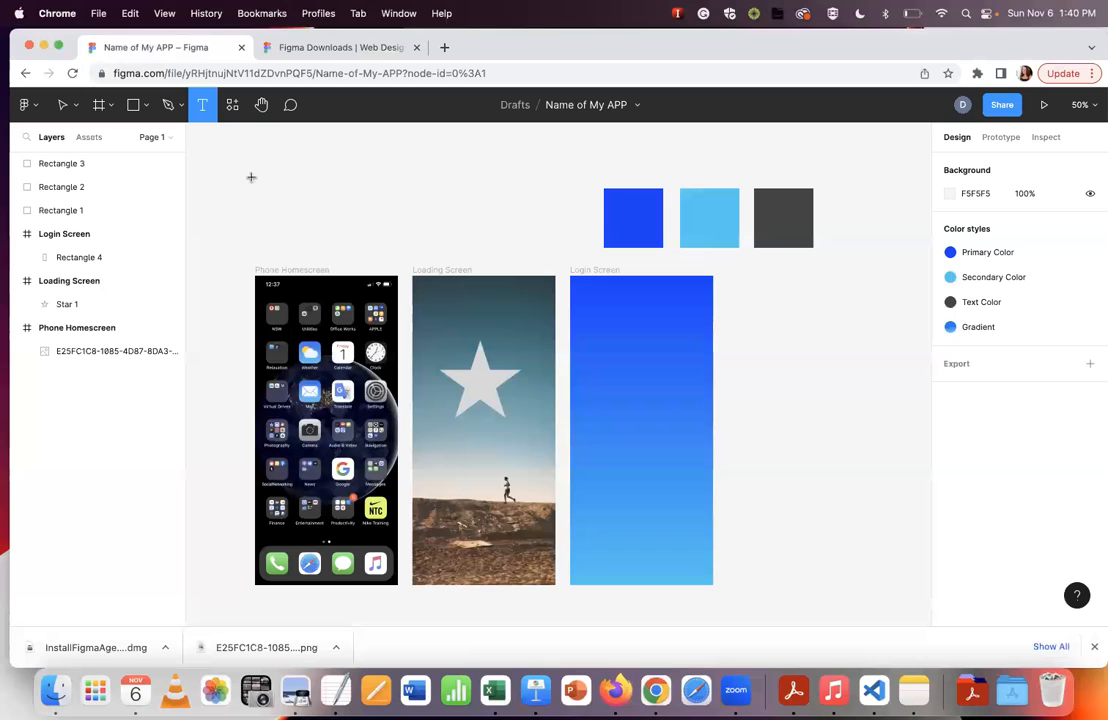
pyautogui.click(443, 447)
pyautogui.press('Escape')
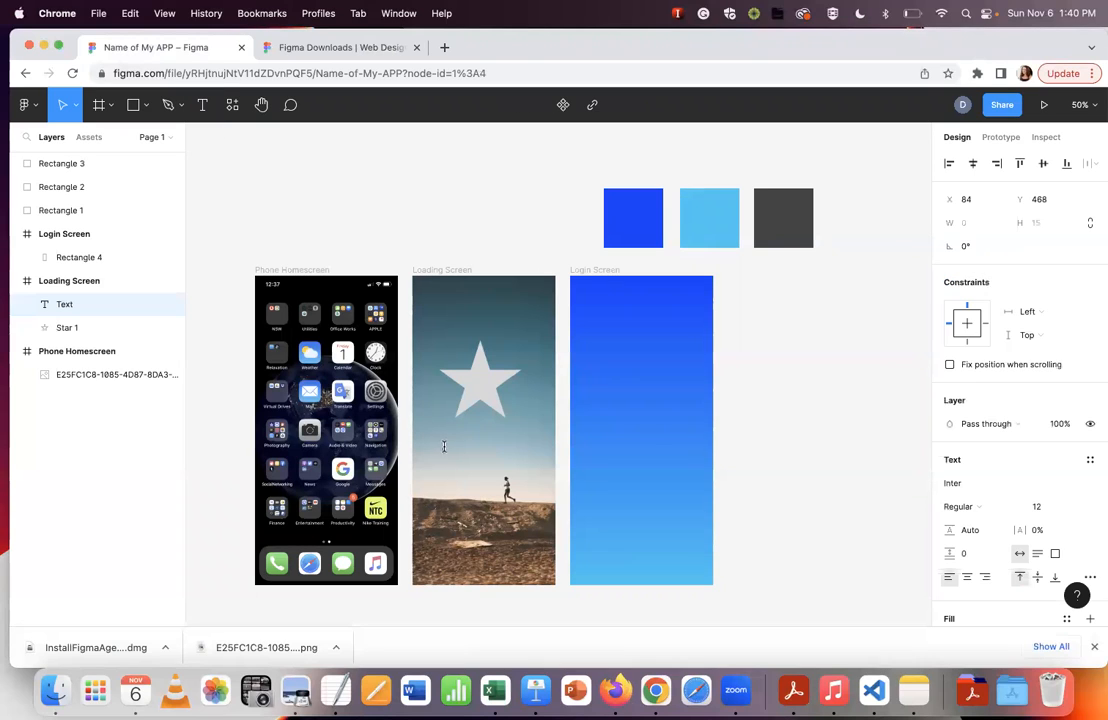
pyautogui.write('Name of my APP')
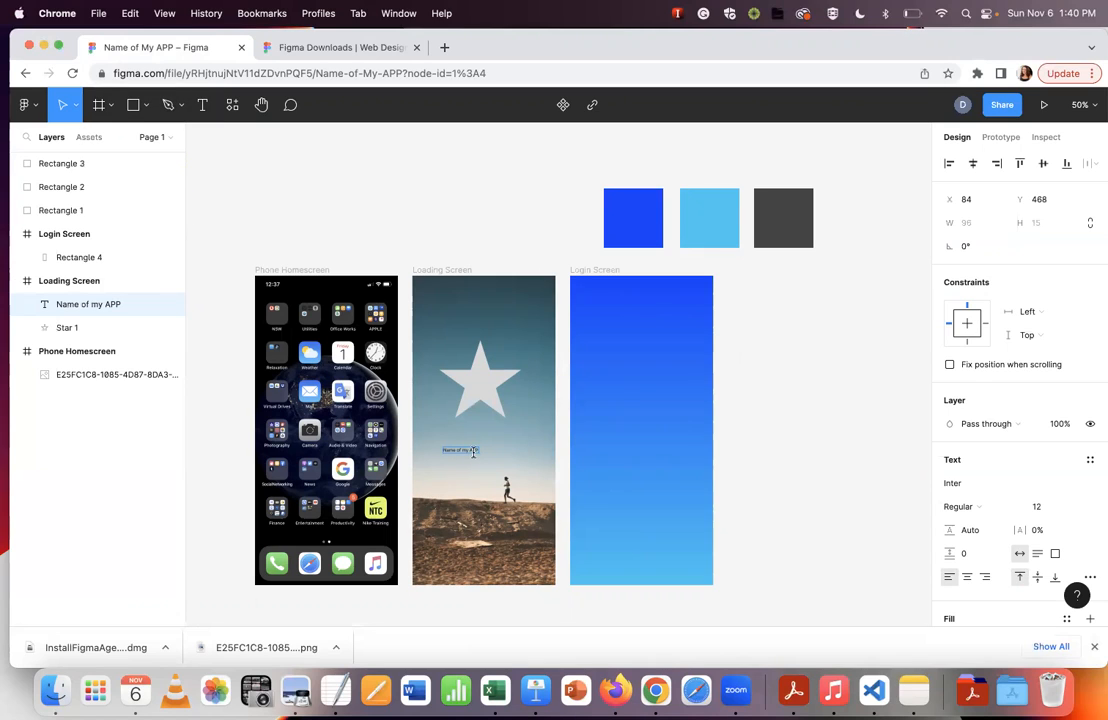
pyautogui.hotkey('shift', '0')
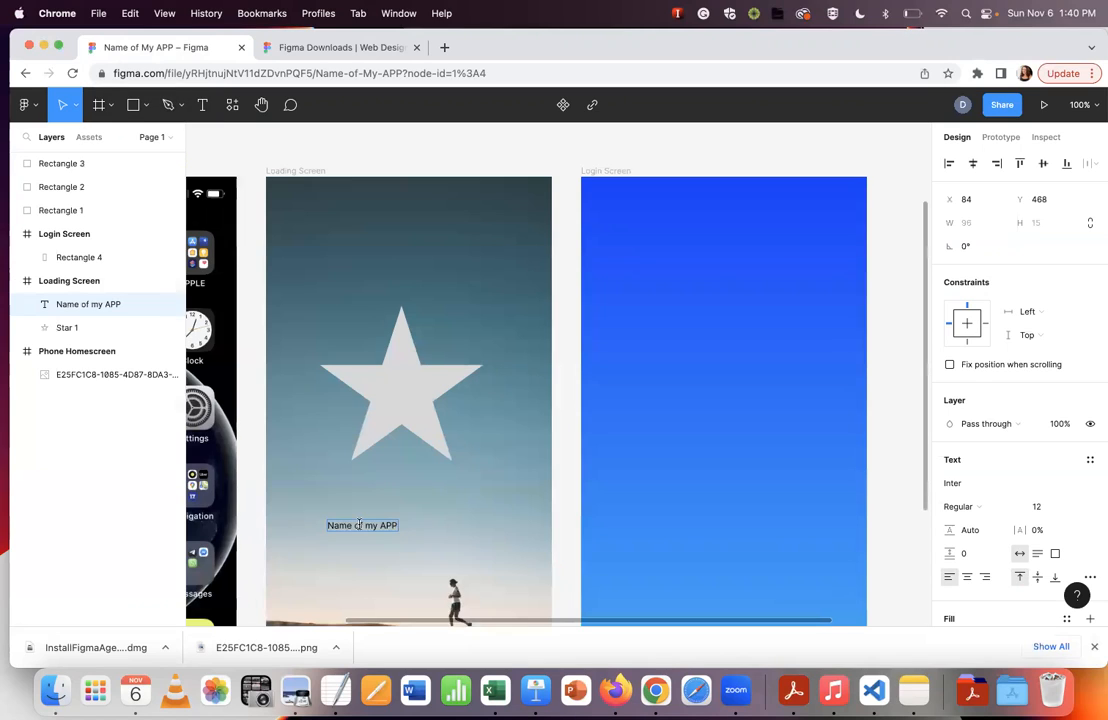
pyautogui.moveTo(353, 518); pyautogui.dragTo(378, 476)
# Try the Geostar font on the "Name of my APP" text.
pyautogui.scroll(-4, 985, 455)
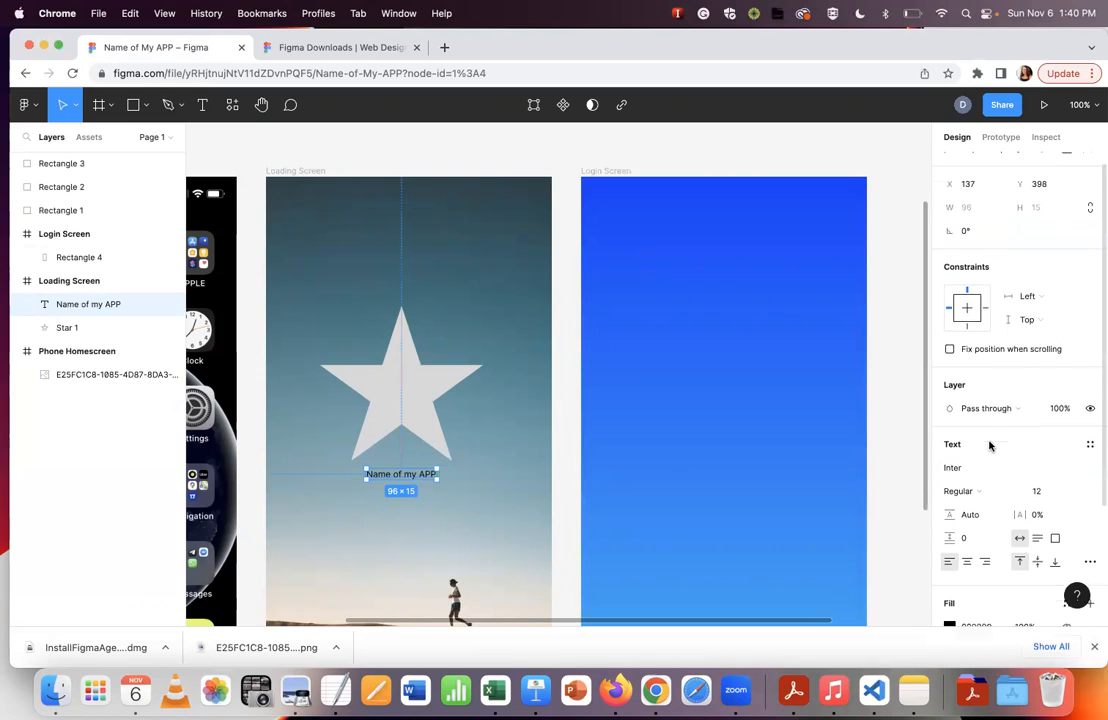
pyautogui.click(972, 312)
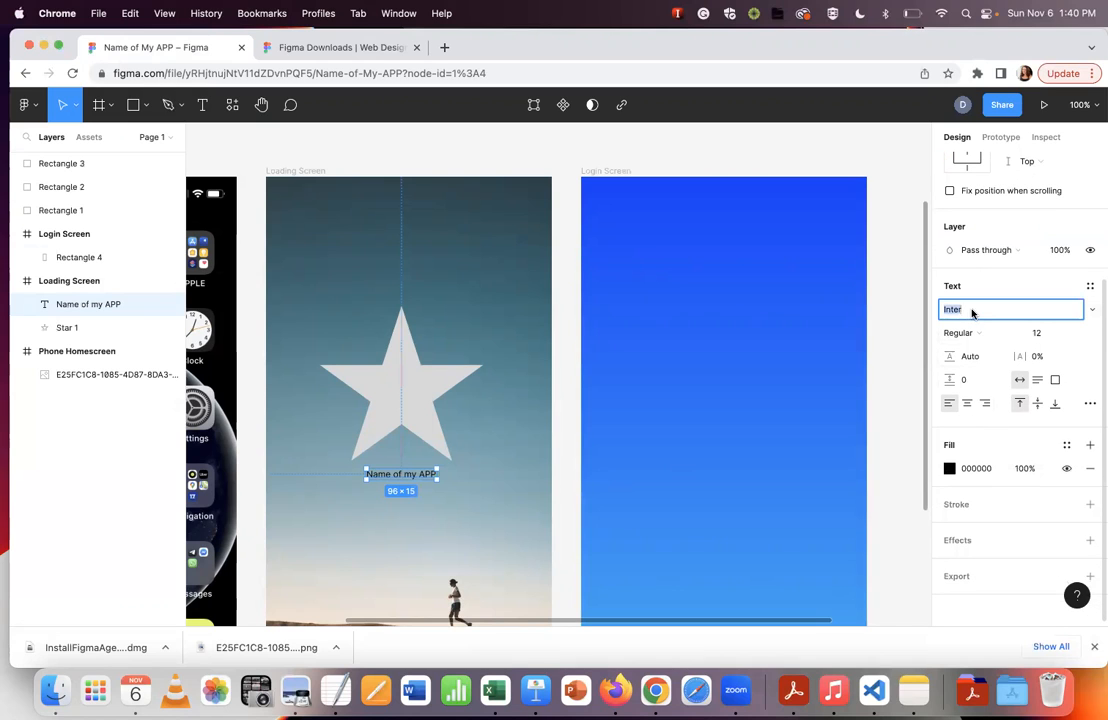
pyautogui.click(1089, 311)
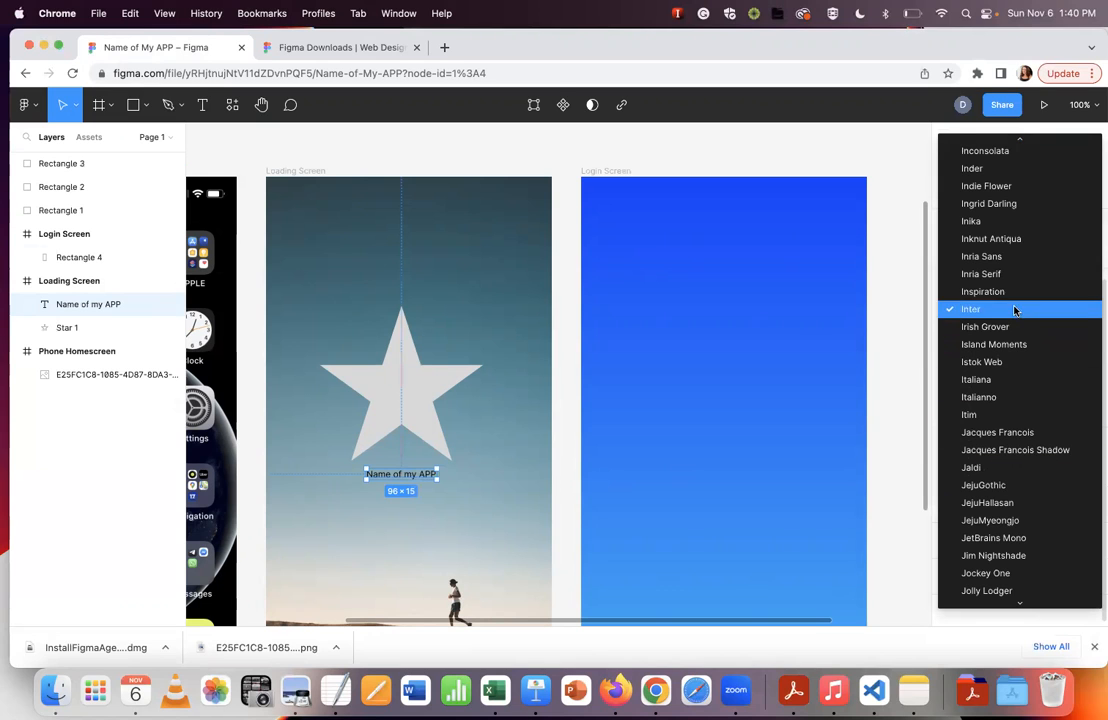
pyautogui.scroll(1, 1015, 226)
pyautogui.scroll(5, 1015, 226)
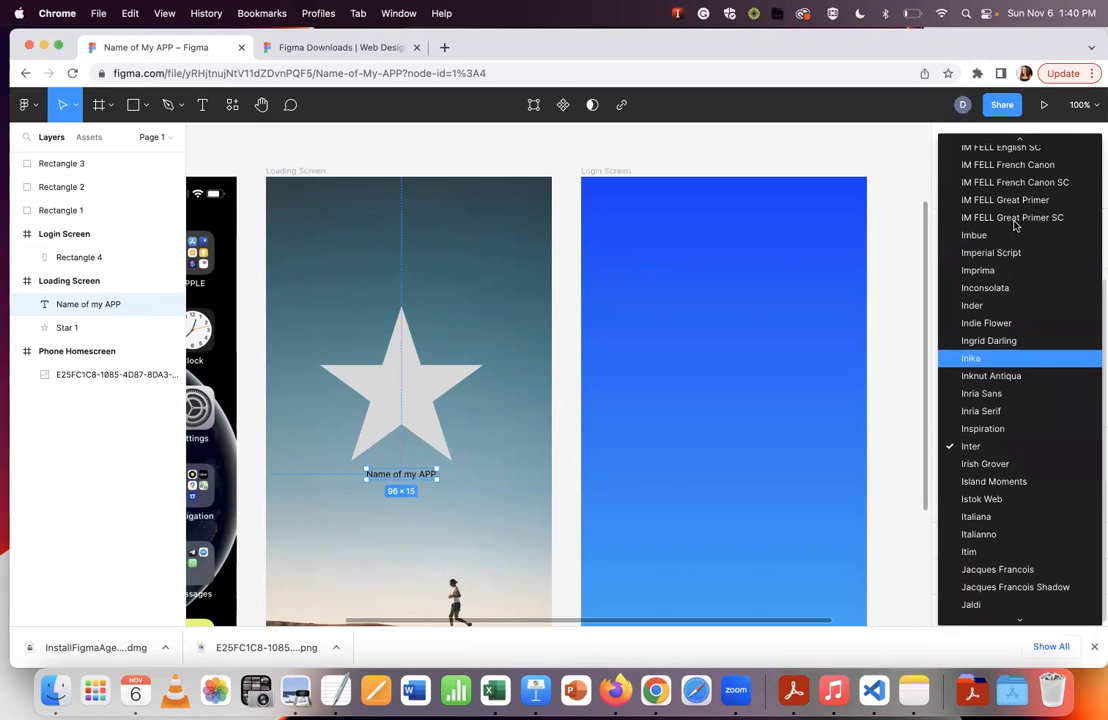
pyautogui.scroll(20, 1015, 226)
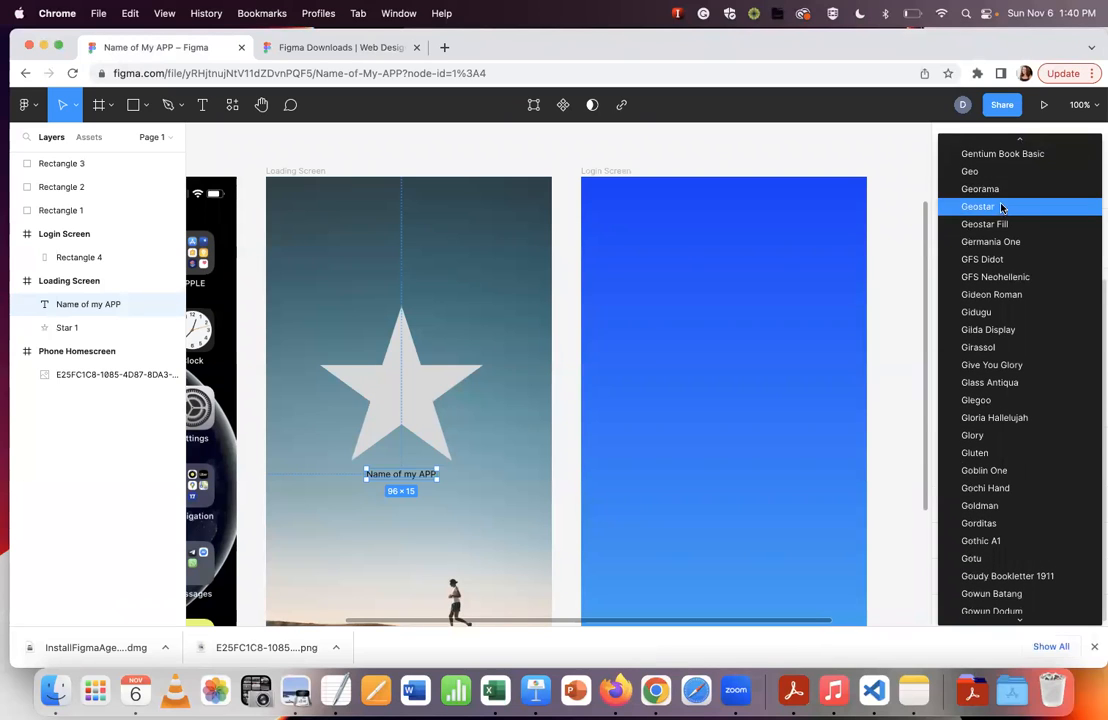
pyautogui.click(1001, 207)
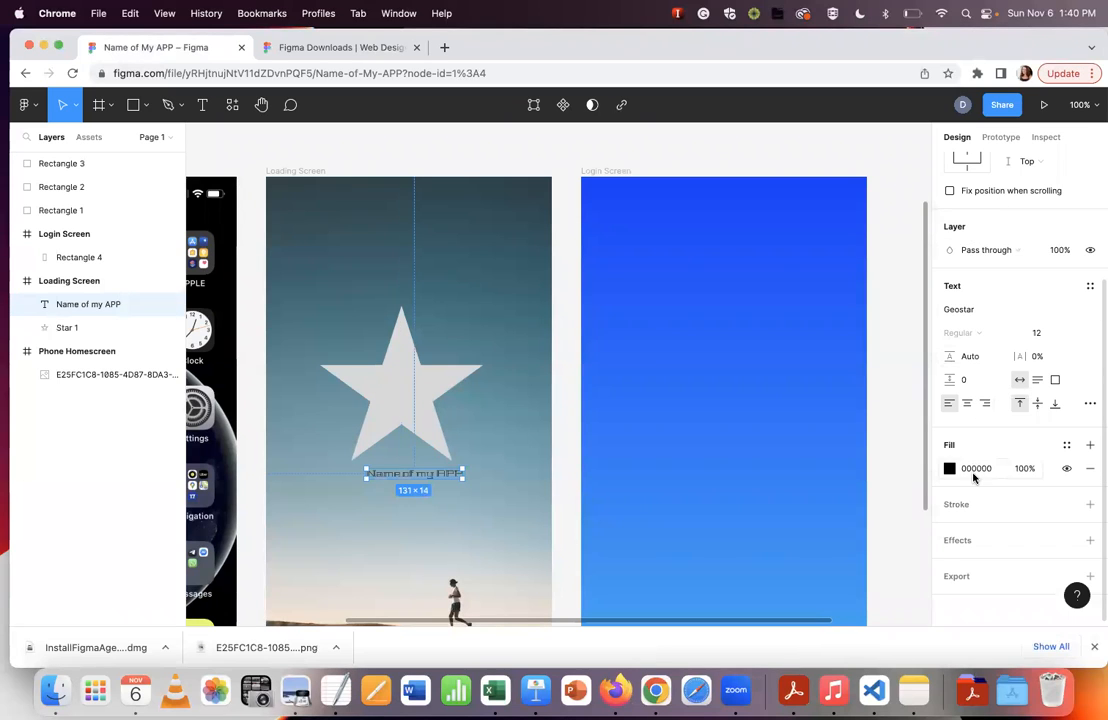
# Preview the fonts listed after Geostar one by one on the app name text, including GFS Neohellenic and Girassol.
pyautogui.click(980, 310)
pyautogui.press('Down')
pyautogui.press('Down')
pyautogui.press('Down')
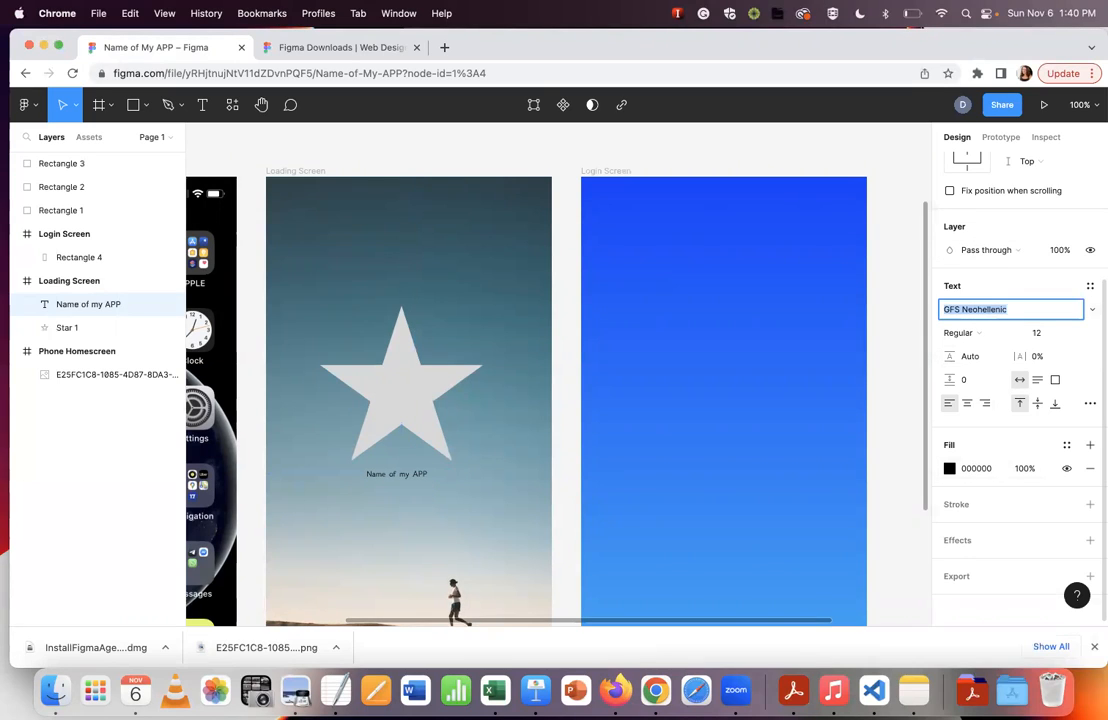
pyautogui.press('Down')
pyautogui.press('Down')
pyautogui.press('Down')
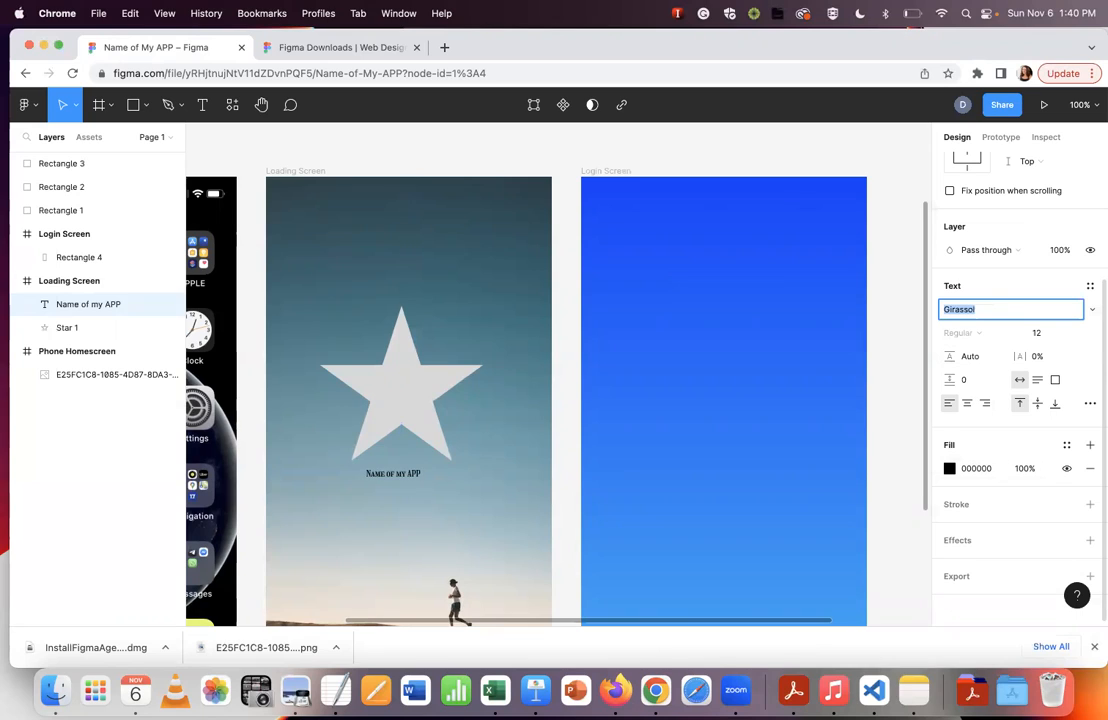
pyautogui.press('Down')
pyautogui.press('Down')
pyautogui.press('Down')
pyautogui.press('Down')
pyautogui.press('Down')
pyautogui.press('Down')
pyautogui.press('Down')
pyautogui.press('Down')
# Set the app name text to Roboto Bold at size 20 and re-center it beneath the star.
pyautogui.write('Ro')
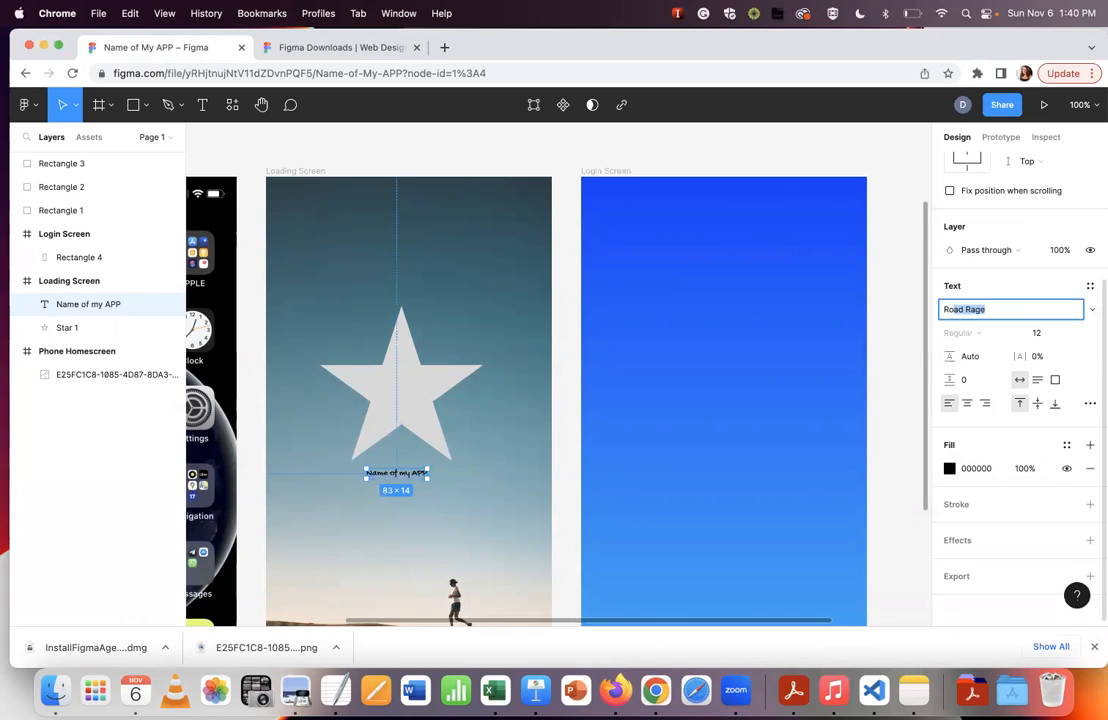
pyautogui.press('Return')
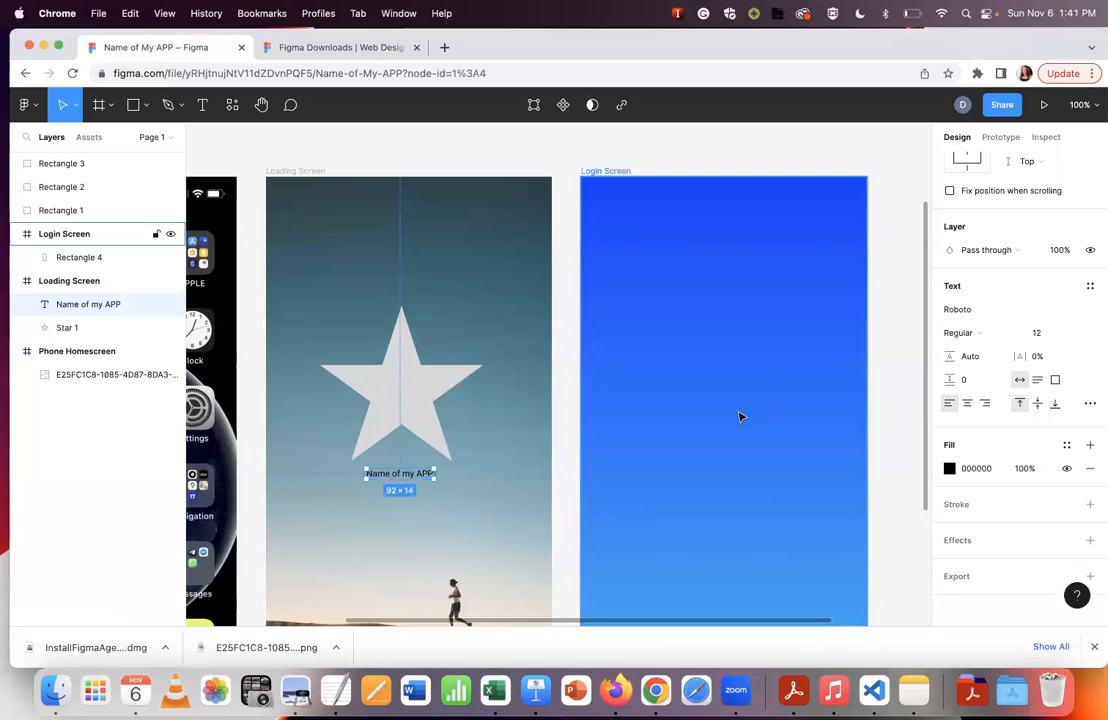
pyautogui.click(1049, 335)
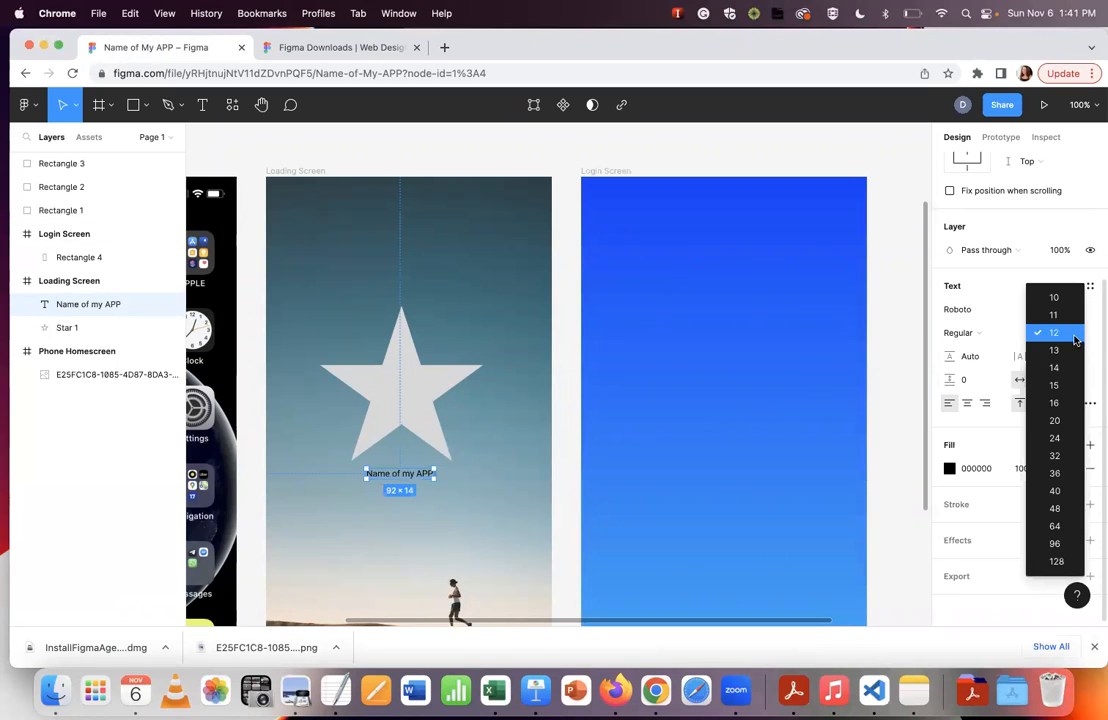
pyautogui.click(1051, 421)
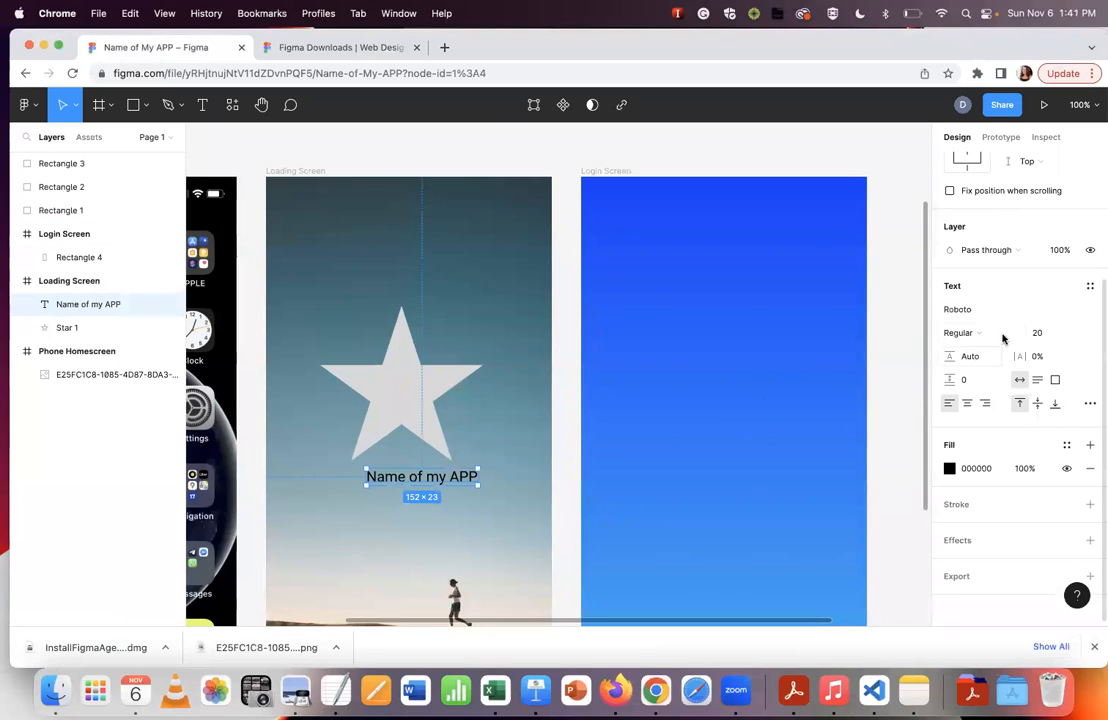
pyautogui.click(960, 332)
pyautogui.click(982, 383)
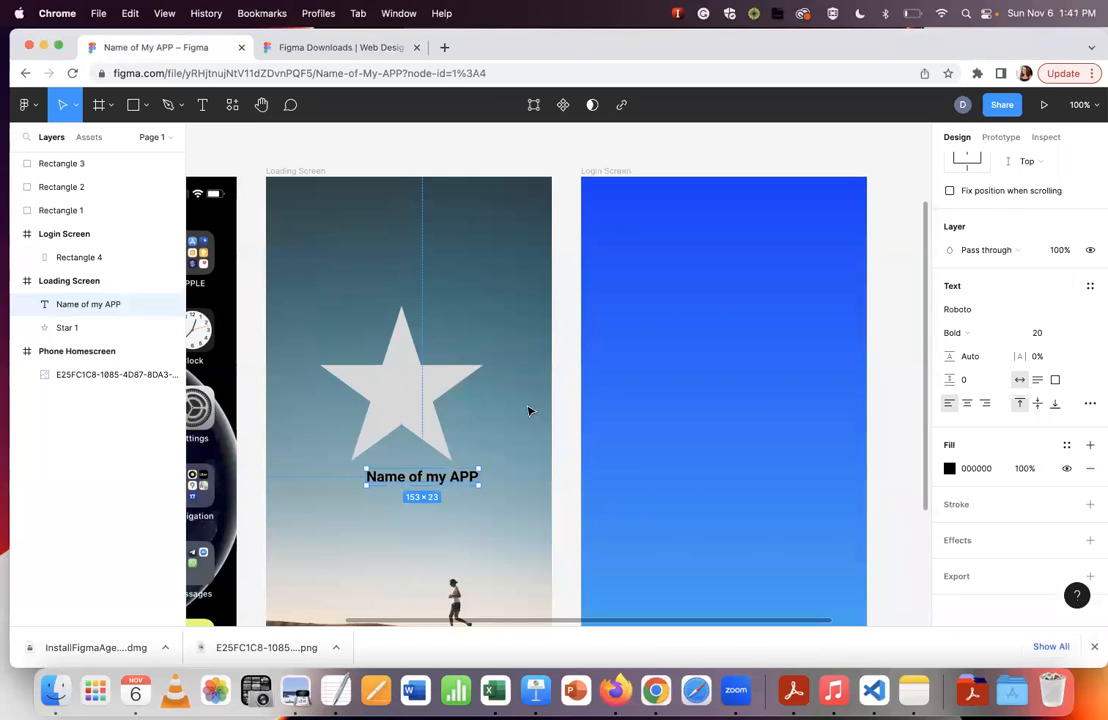
pyautogui.moveTo(454, 478); pyautogui.dragTo(410, 479)
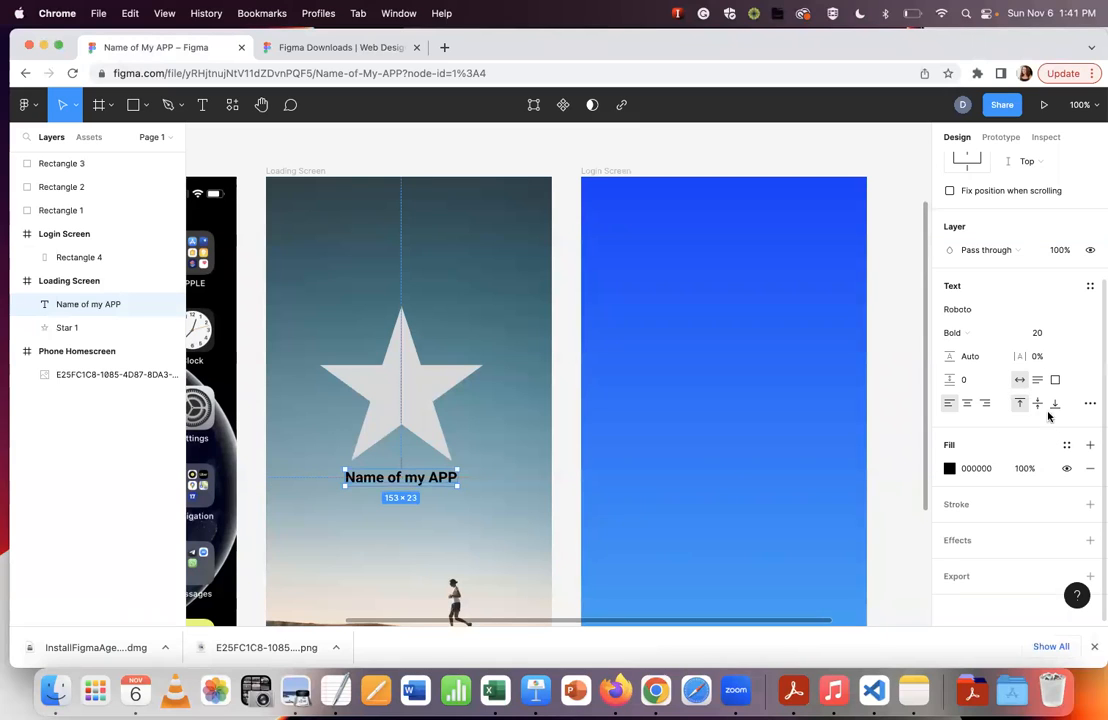
# Check which text styles are available for the app name text.
pyautogui.click(1091, 288)
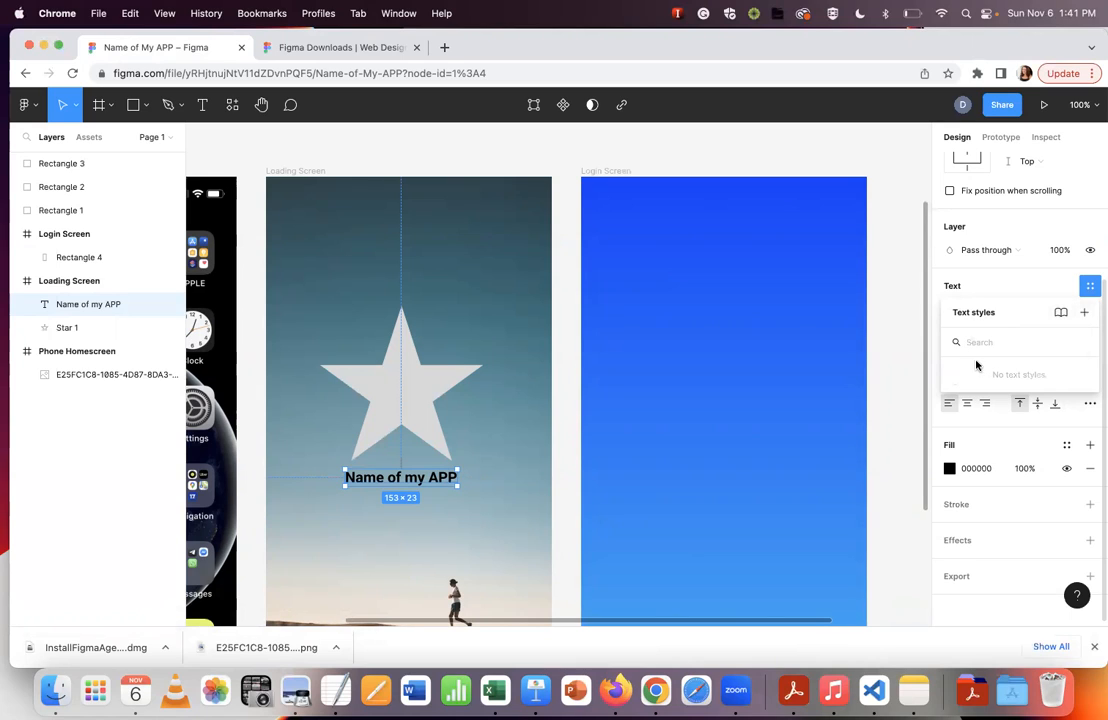
pyautogui.click(900, 418)
pyautogui.scroll(-3, 441, 481)
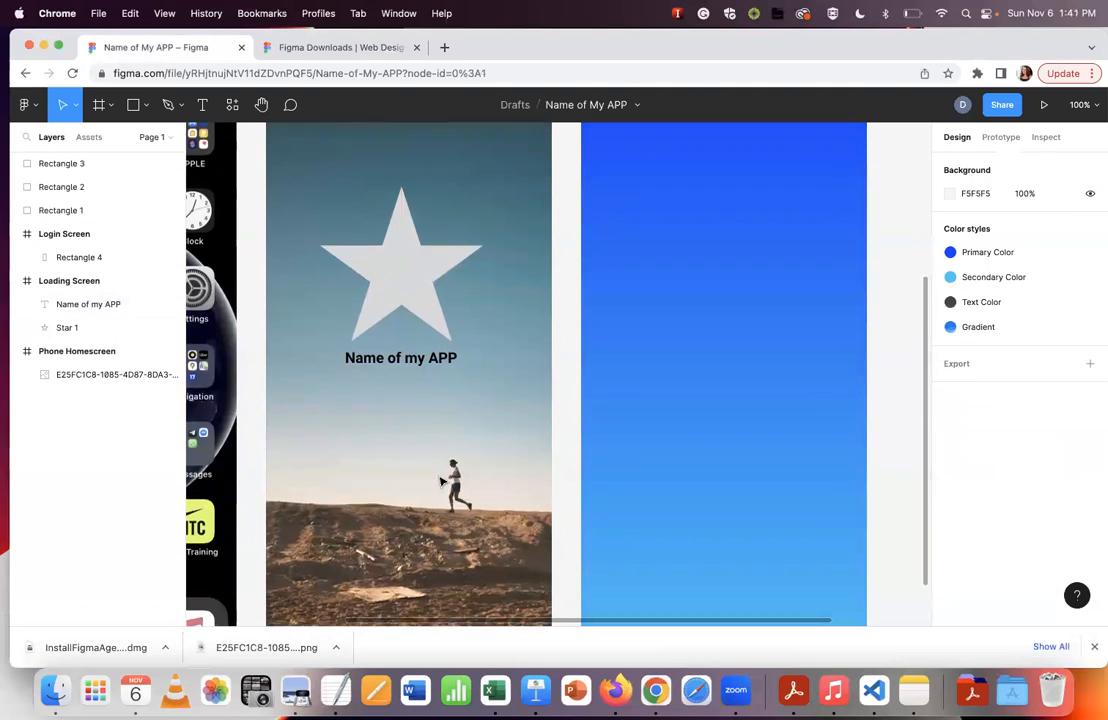
pyautogui.click(418, 337)
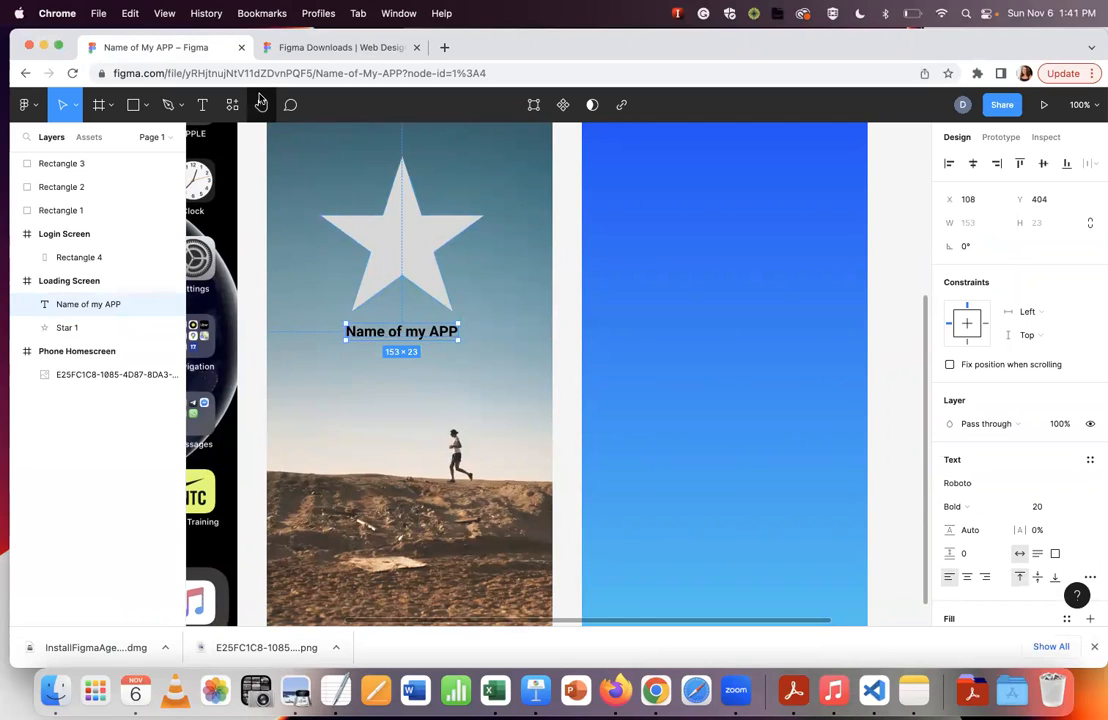
pyautogui.click(143, 106)
pyautogui.click(142, 190)
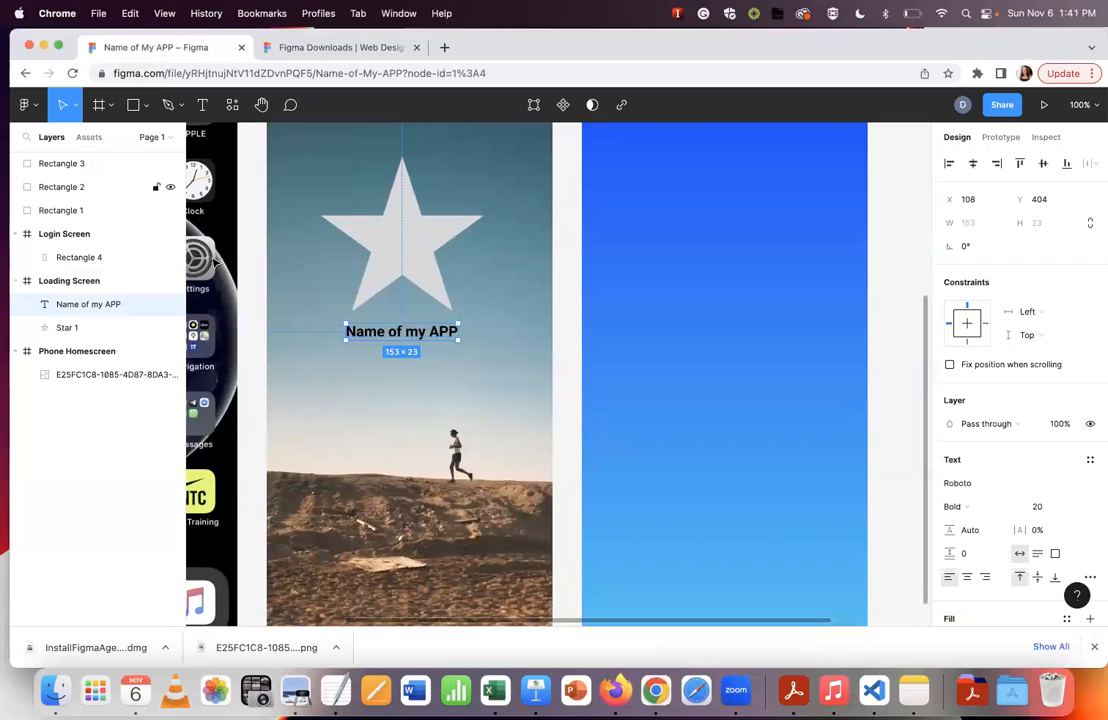
# Draw a circle about 16 × 16 beneath the app name on the loading screen.
pyautogui.click(330, 390)
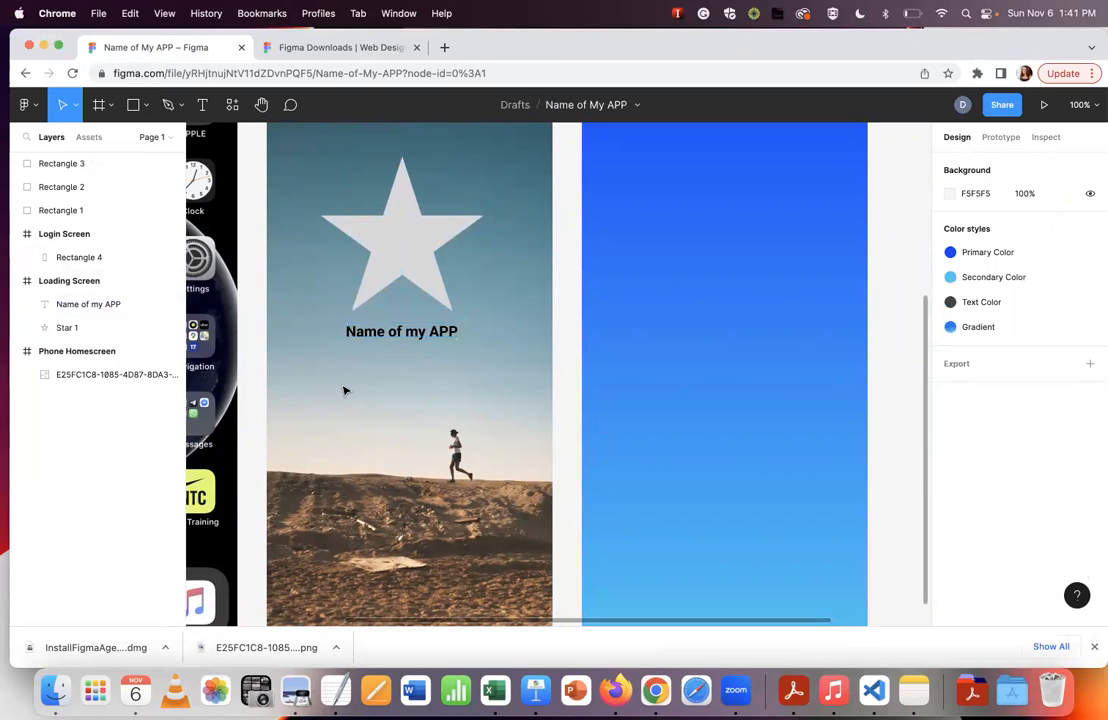
pyautogui.click(145, 105)
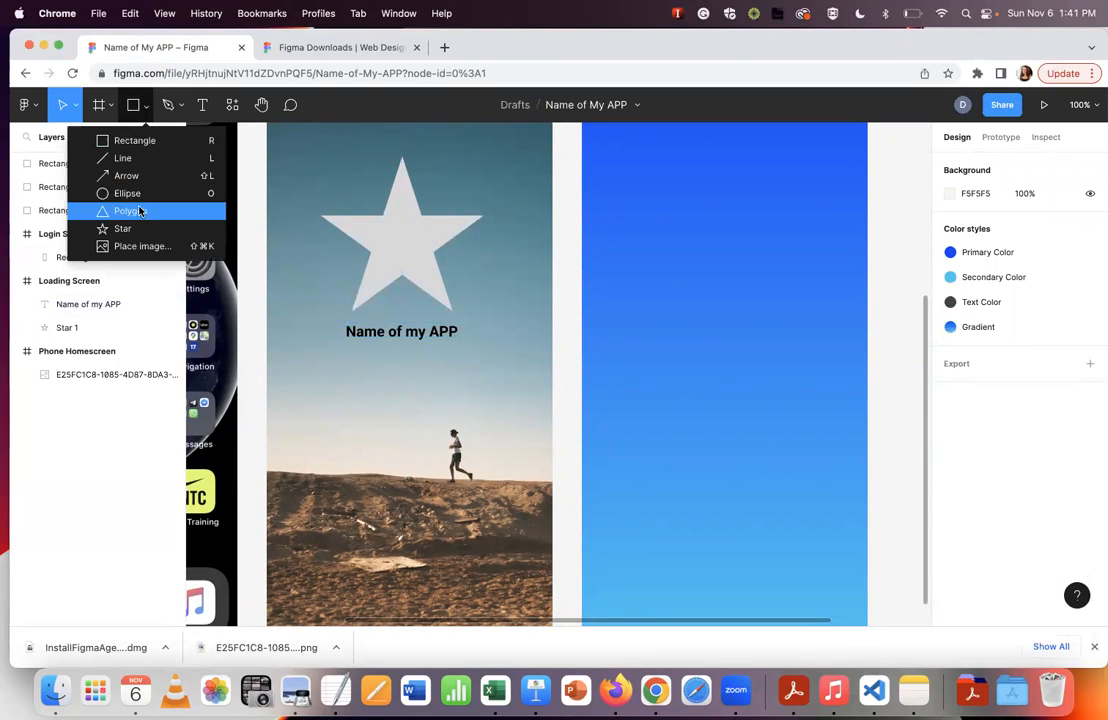
pyautogui.click(130, 193)
pyautogui.moveTo(358, 428); pyautogui.dragTo(368, 414)
# Duplicate the small circle to form a horizontal row of three beneath the app name.
pyautogui.press('super+c')
pyautogui.press('super+v')
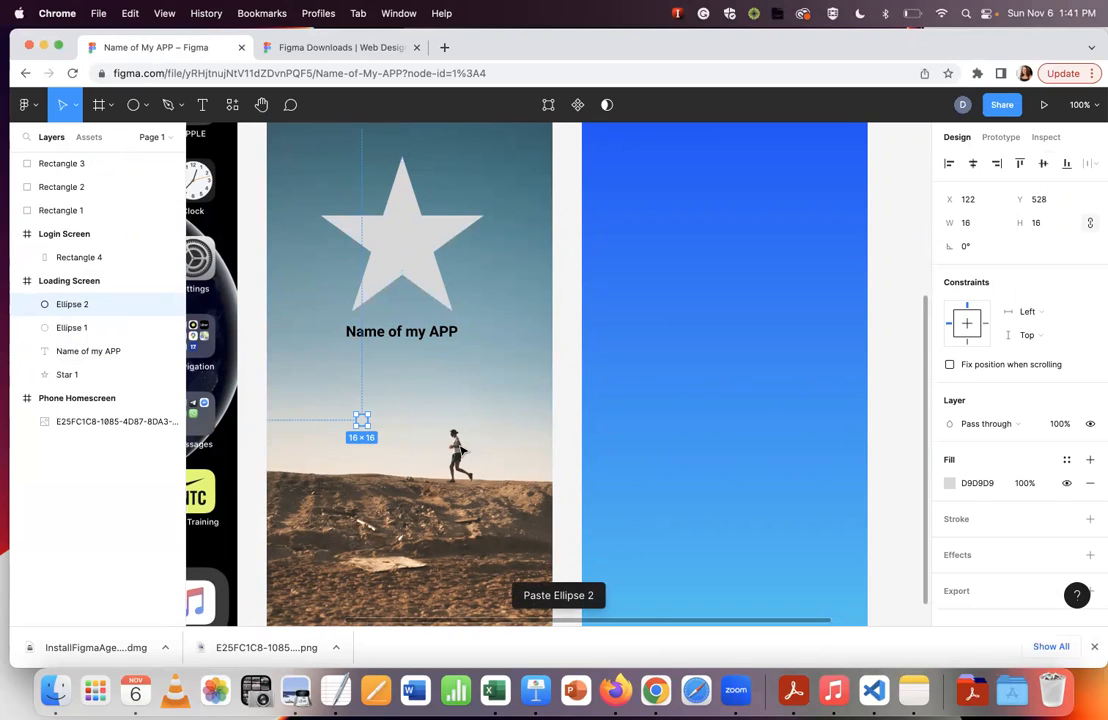
pyautogui.press('Escape')
pyautogui.moveTo(362, 421); pyautogui.dragTo(398, 426)
pyautogui.press('super+d')
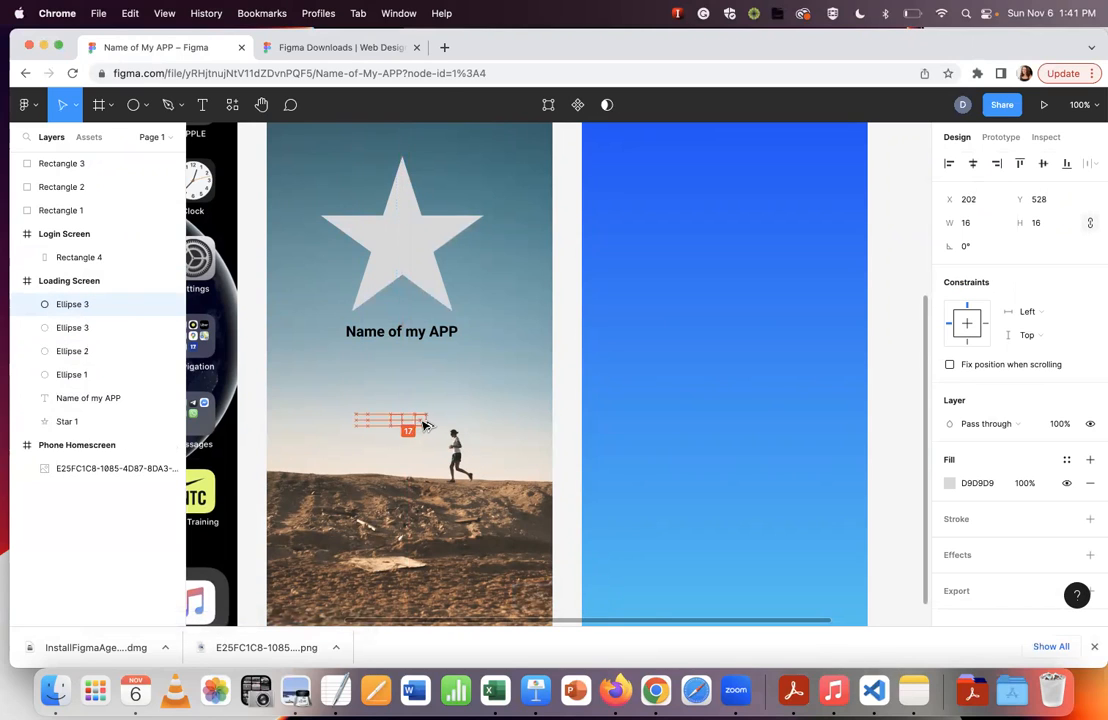
# Set the fill of the three circles in the row to white, FFFFFF.
pyautogui.keyDown('shift'); pyautogui.click(398, 424); pyautogui.keyUp('shift')
pyautogui.keyDown('shift'); pyautogui.click(363, 421); pyautogui.keyUp('shift')
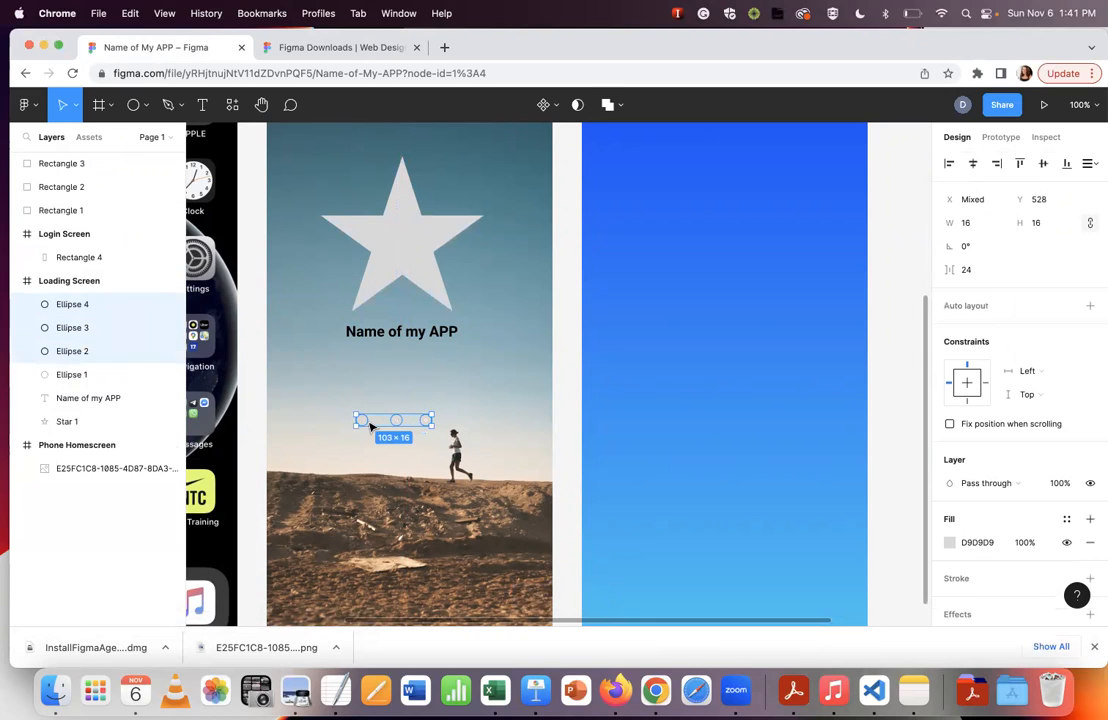
pyautogui.click(949, 482)
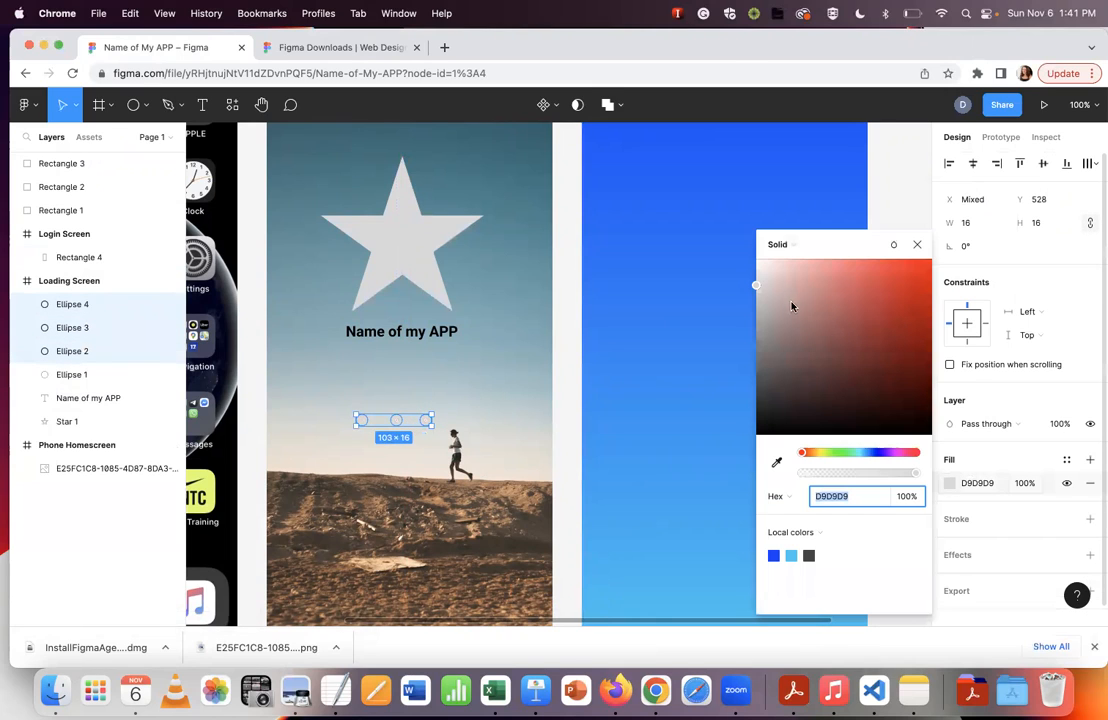
pyautogui.write('FFFFFF')
pyautogui.press('Return')
pyautogui.click(916, 243)
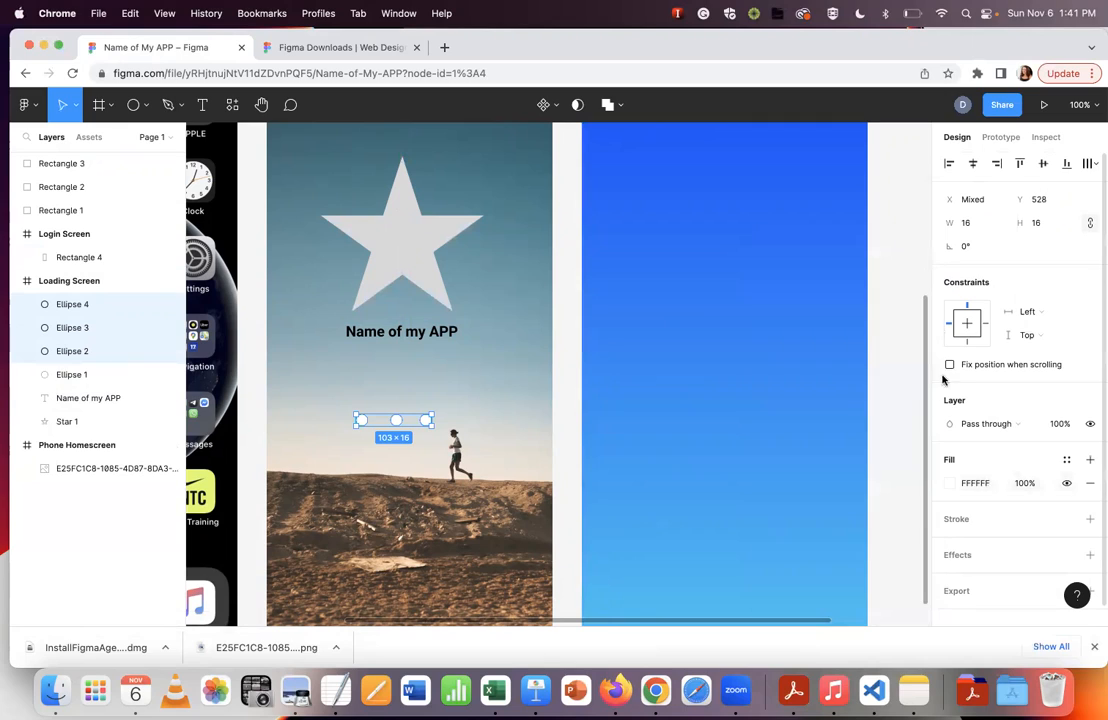
# Add a drop shadow to the three circles with Y offset 2 and blur 7.
pyautogui.scroll(-1, 968, 522)
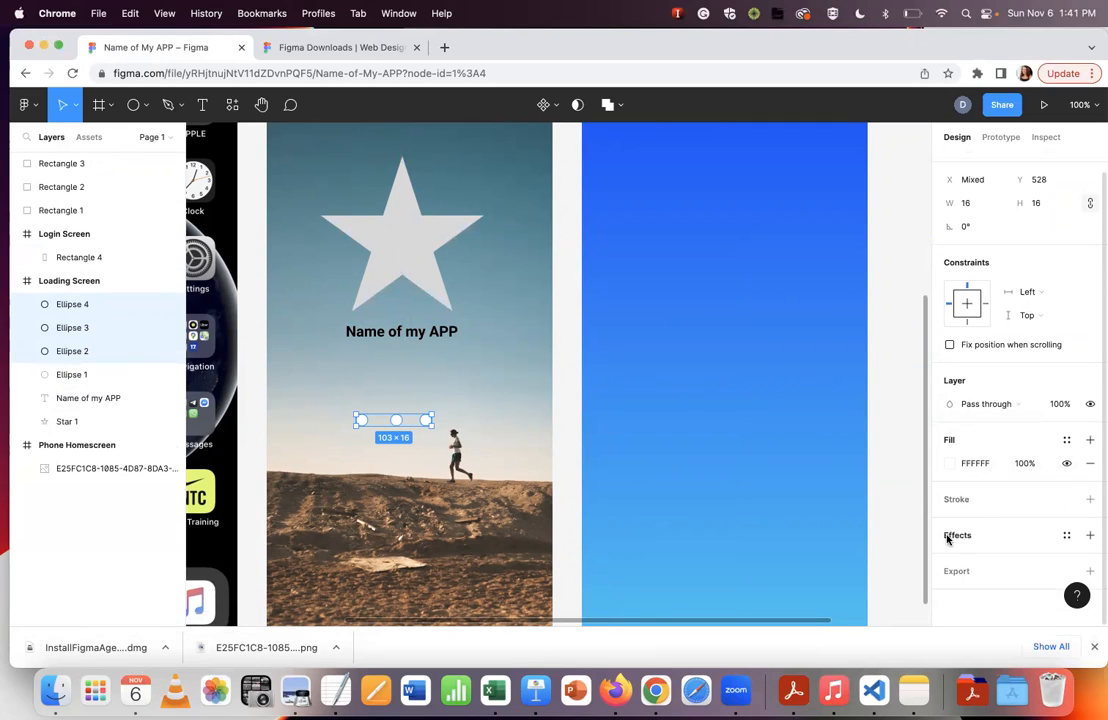
pyautogui.click(952, 535)
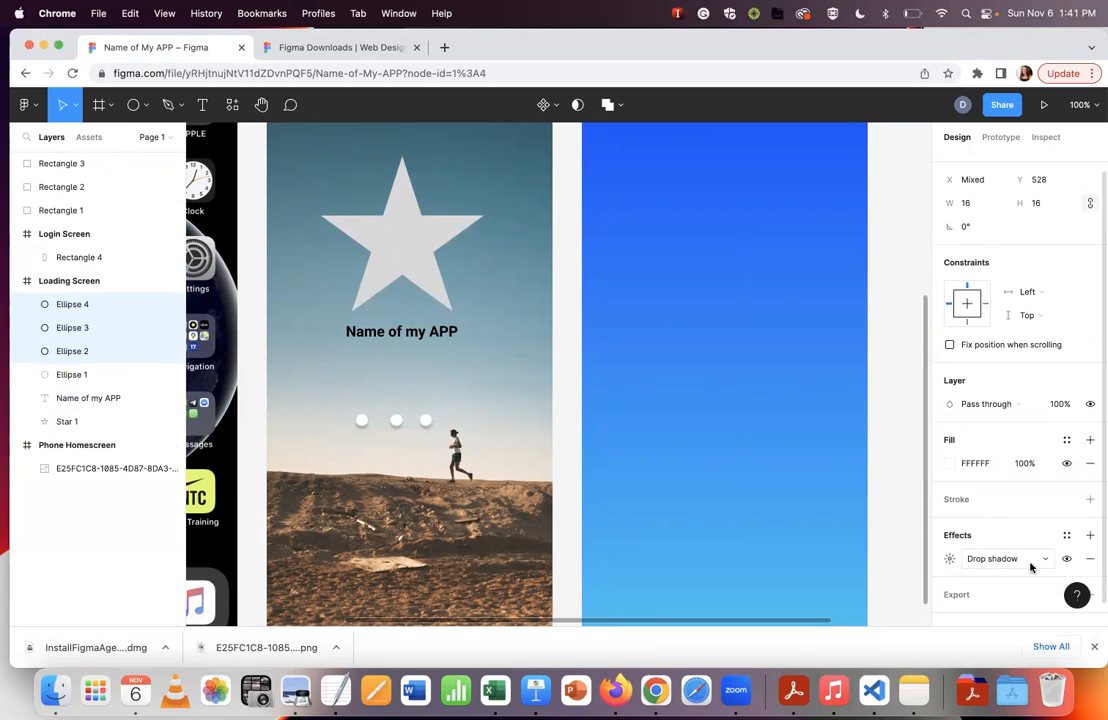
pyautogui.click(949, 559)
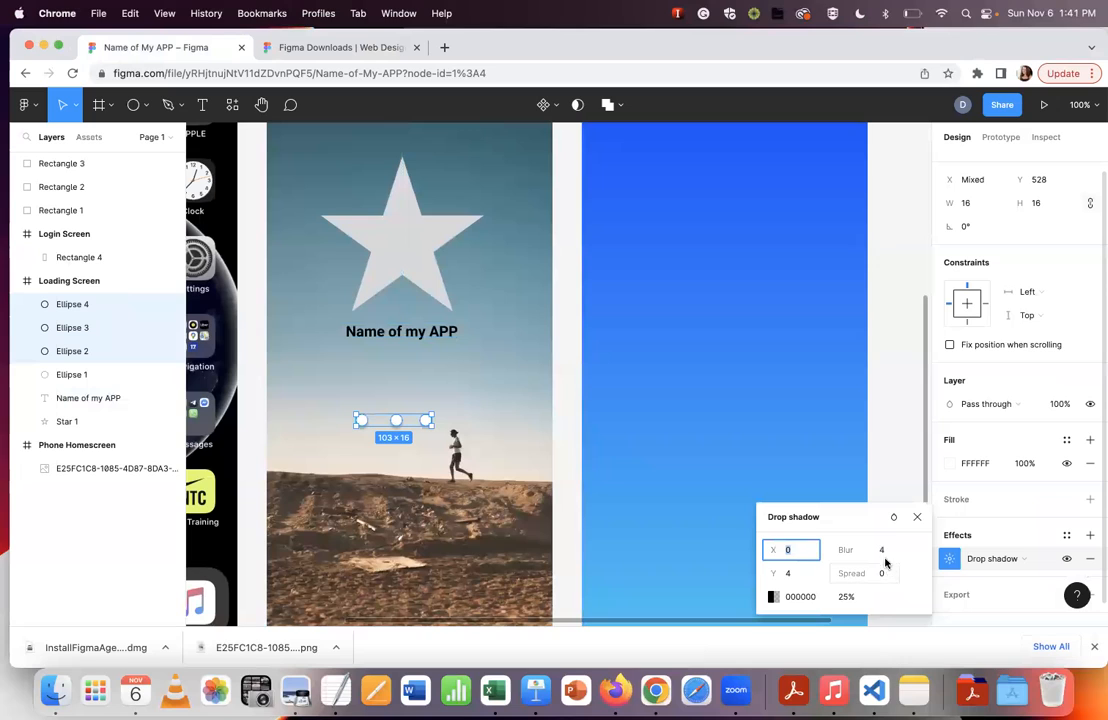
pyautogui.click(779, 574)
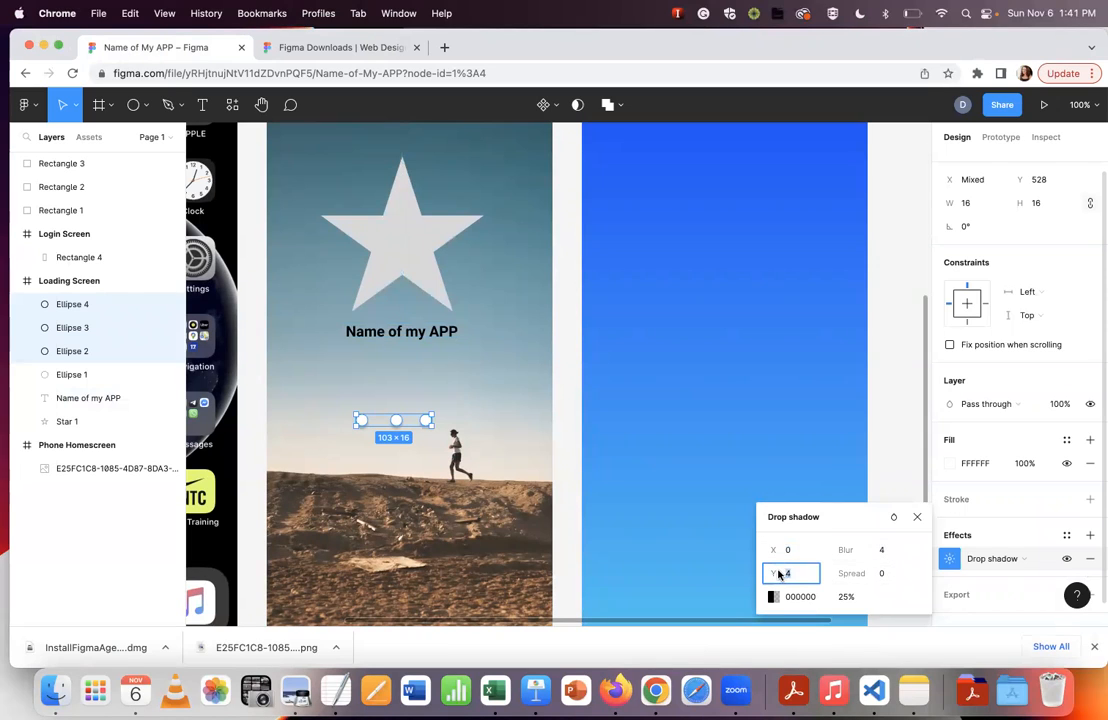
pyautogui.write('2')
pyautogui.press('Tab')
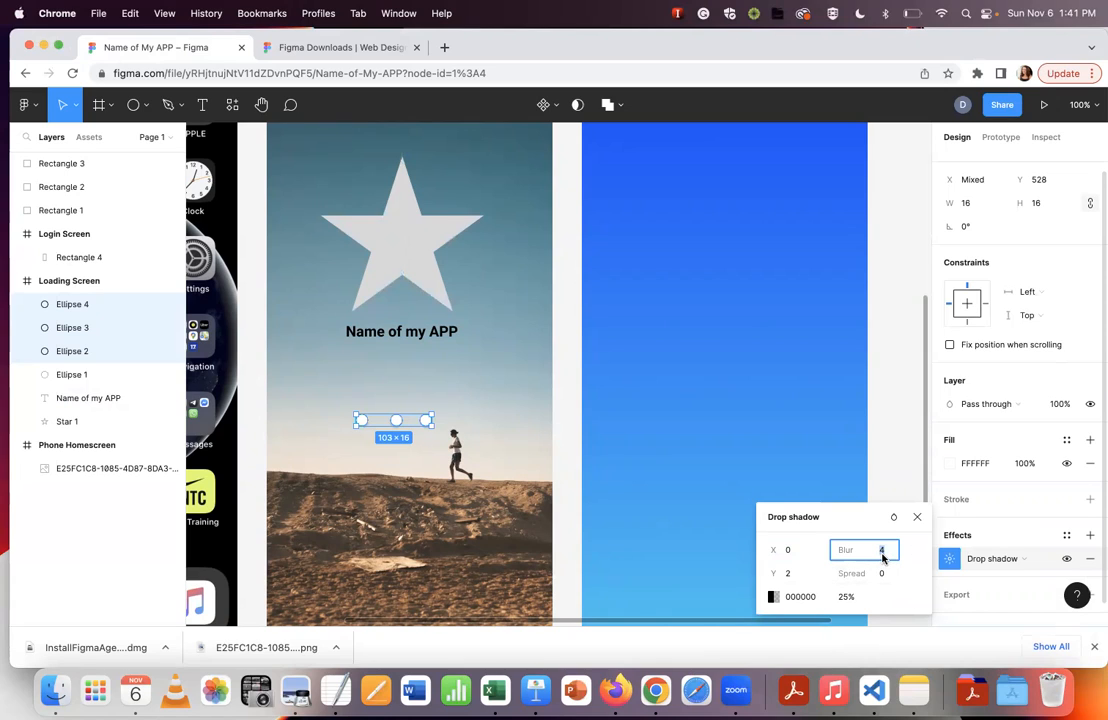
pyautogui.write('7')
pyautogui.press('Tab')
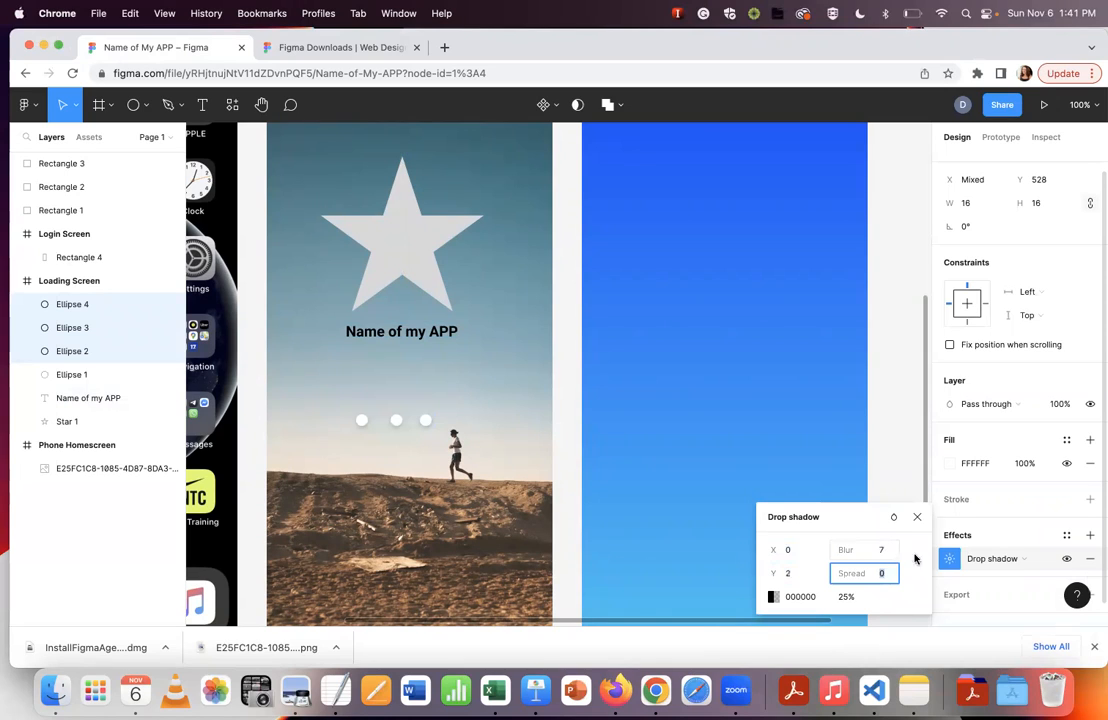
# Try the blue local colors for the circles' drop shadow and settle on the dark gray 434343.
pyautogui.click(809, 598)
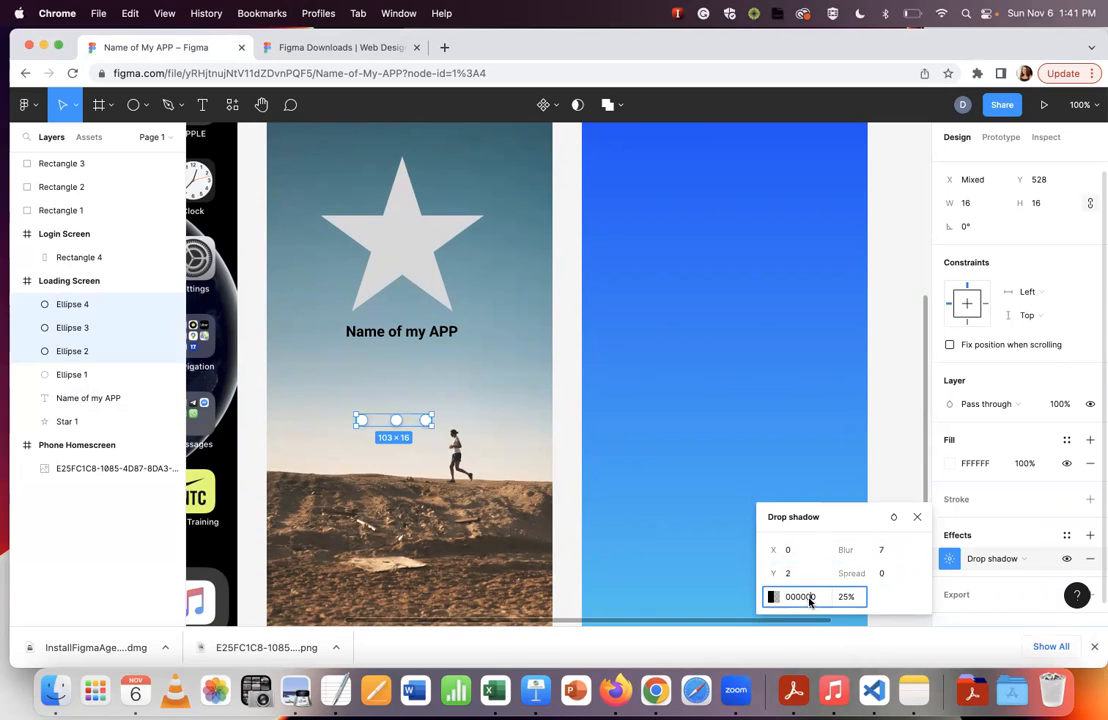
pyautogui.click(773, 597)
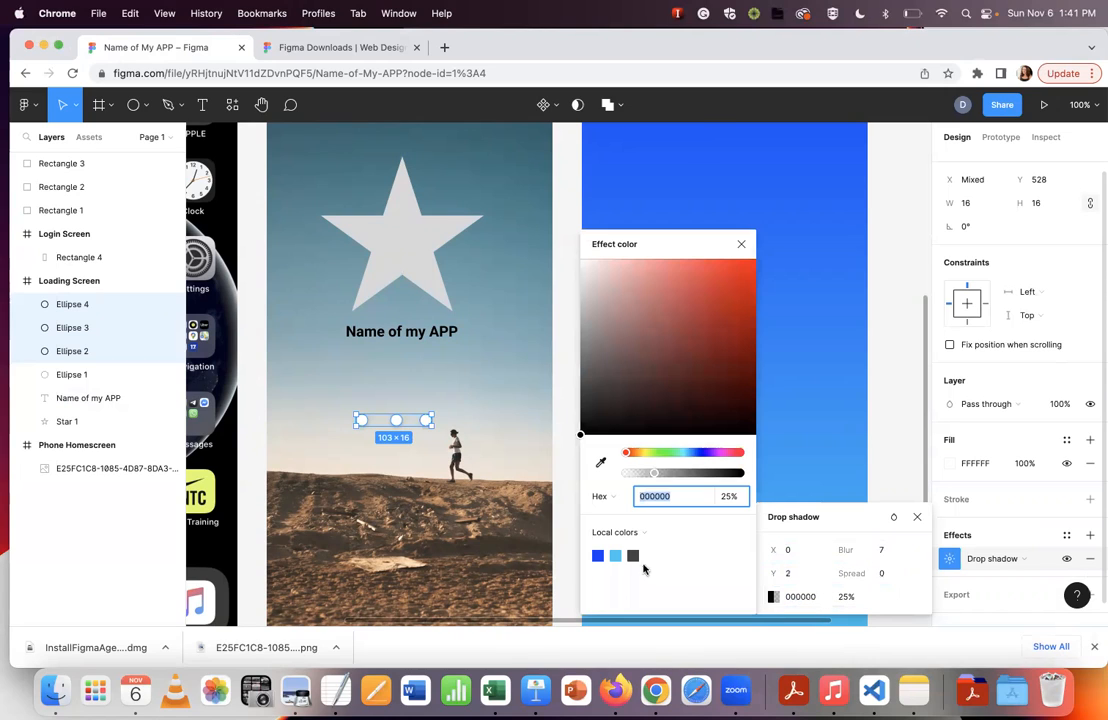
pyautogui.click(598, 556)
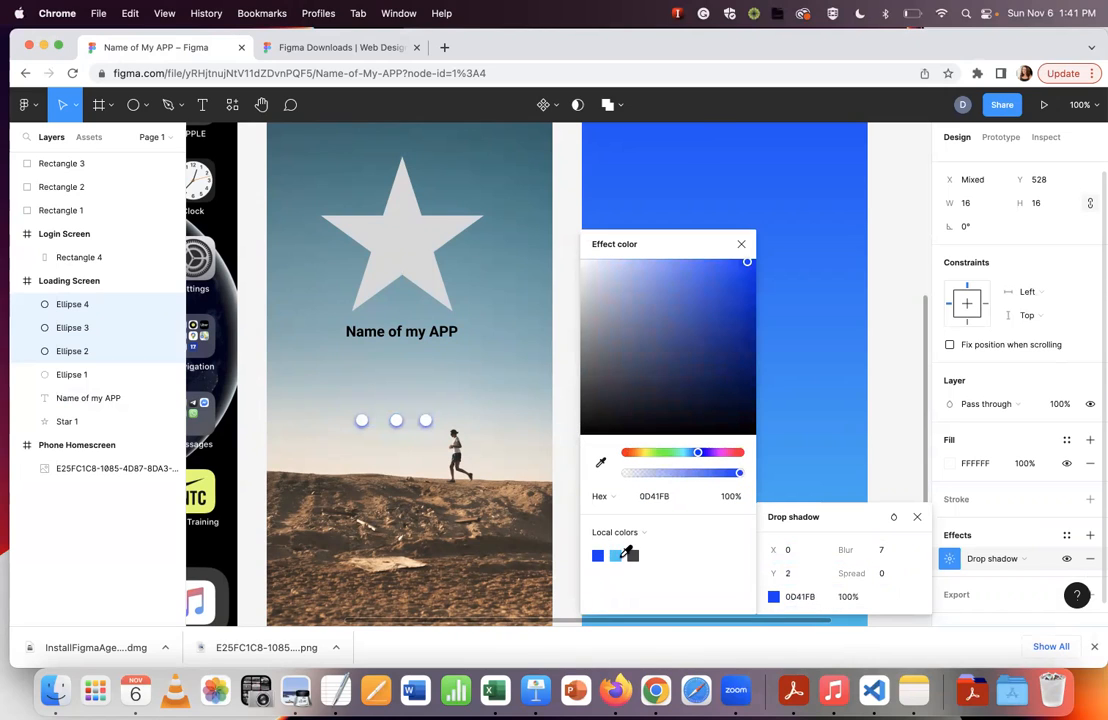
pyautogui.click(612, 557)
pyautogui.click(633, 556)
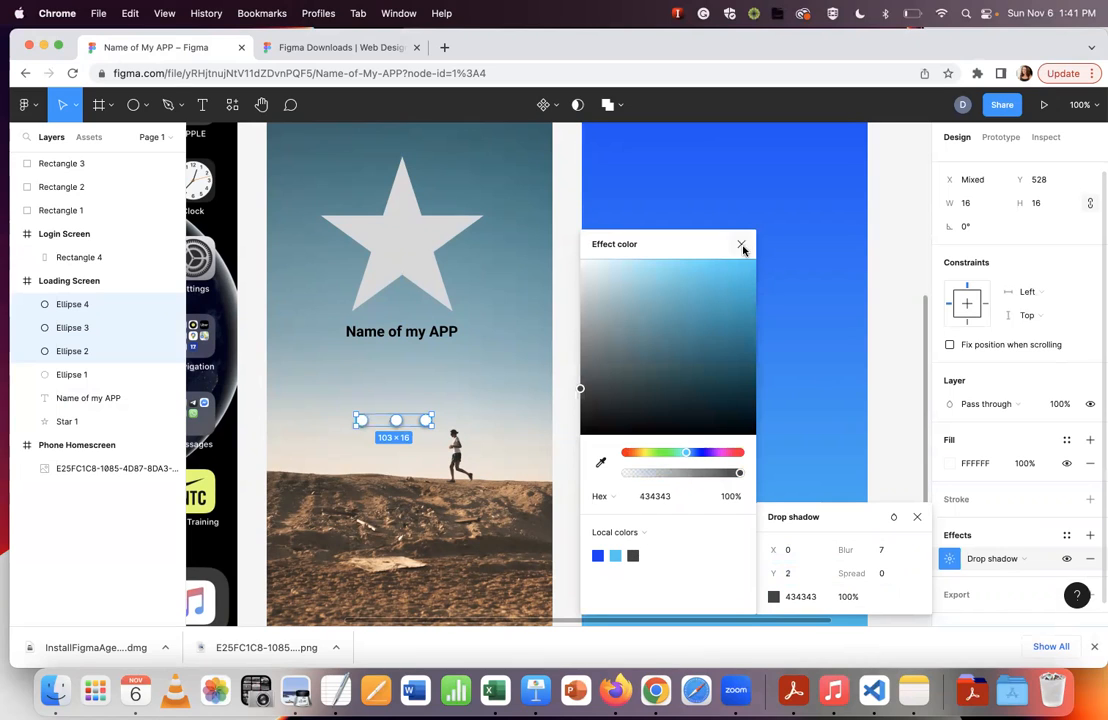
pyautogui.click(741, 244)
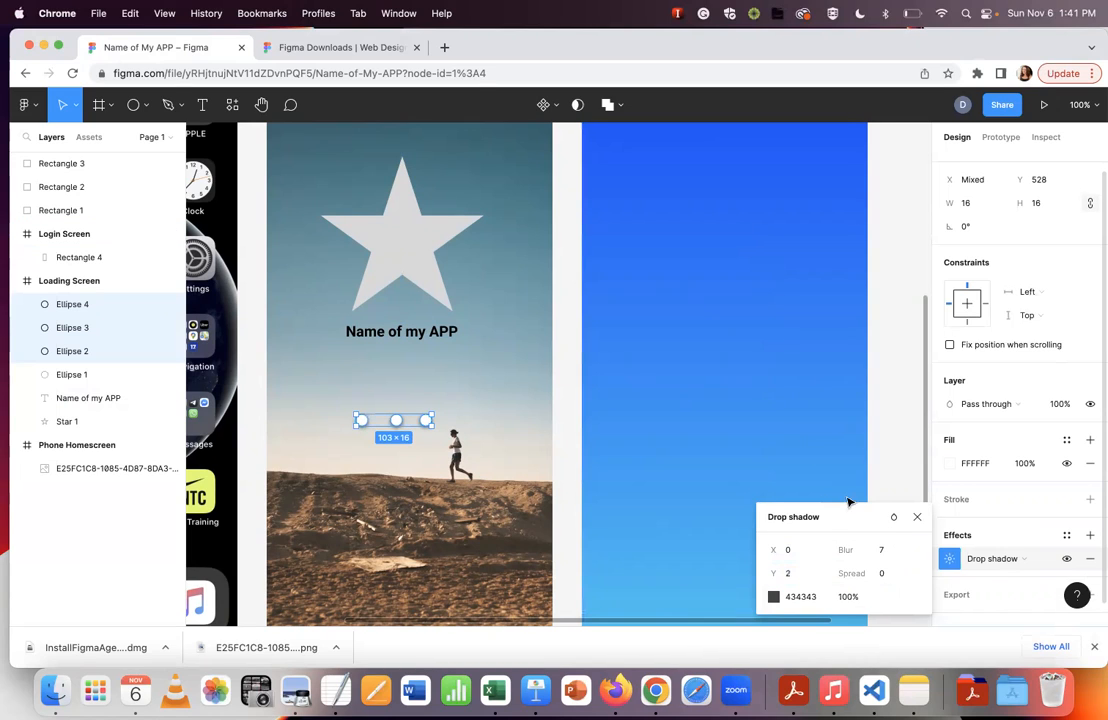
pyautogui.click(776, 461)
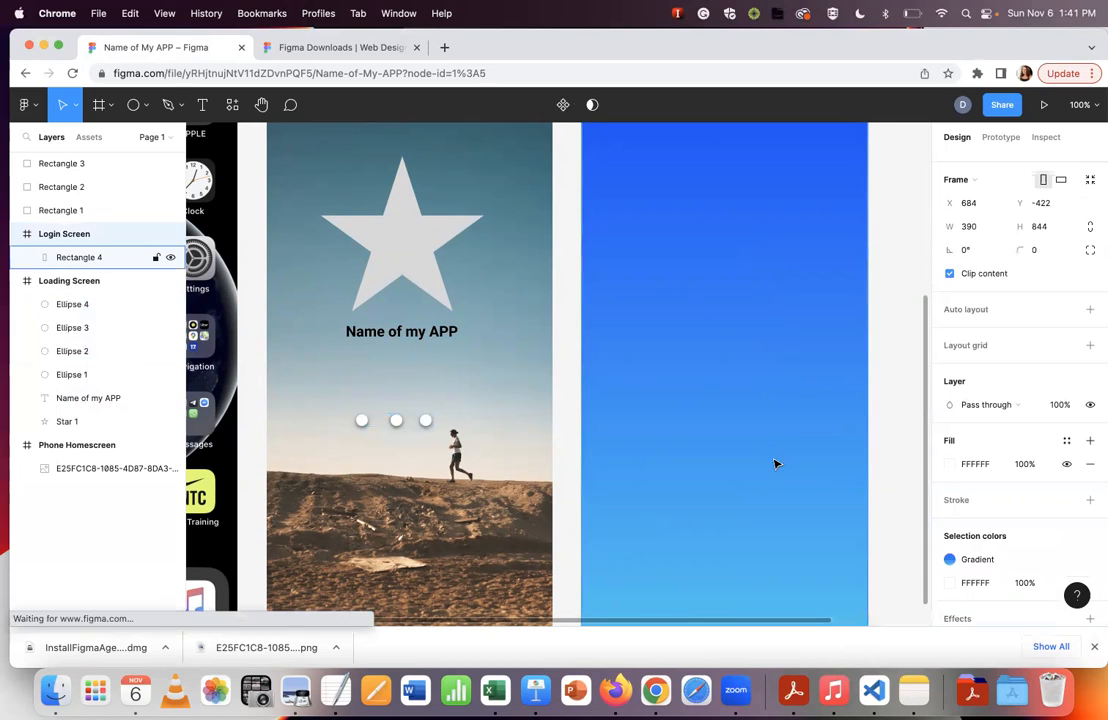
# Shift the third circle to X 216 so the three dots are evenly spaced.
pyautogui.click(429, 420)
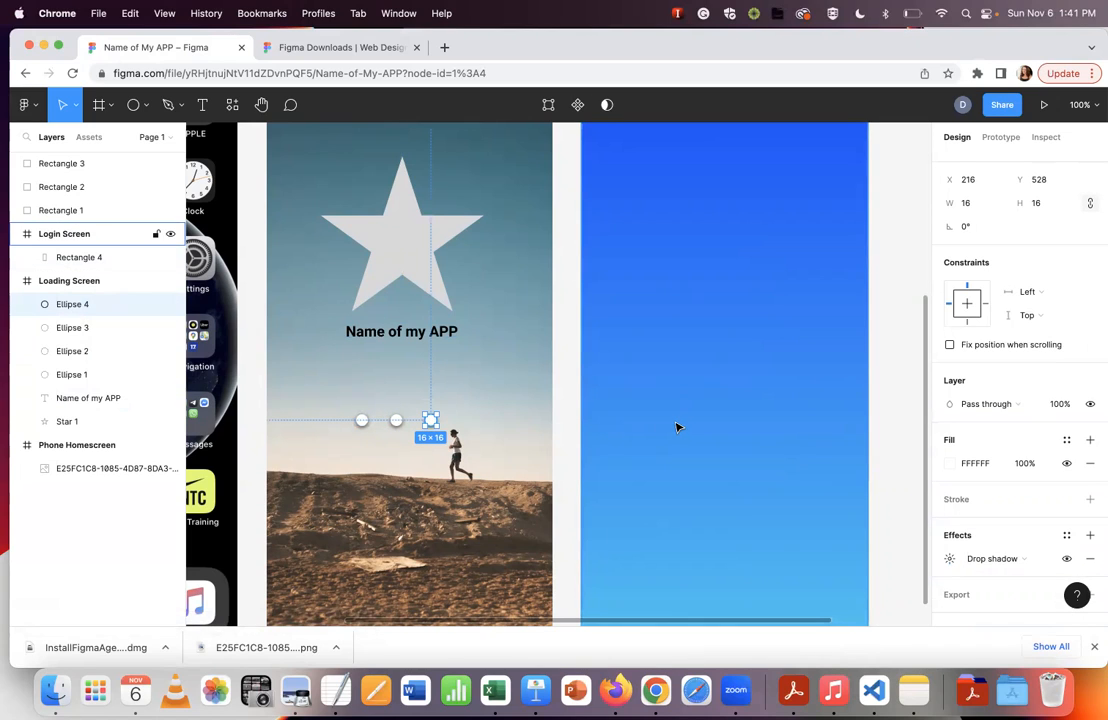
pyautogui.press('-')
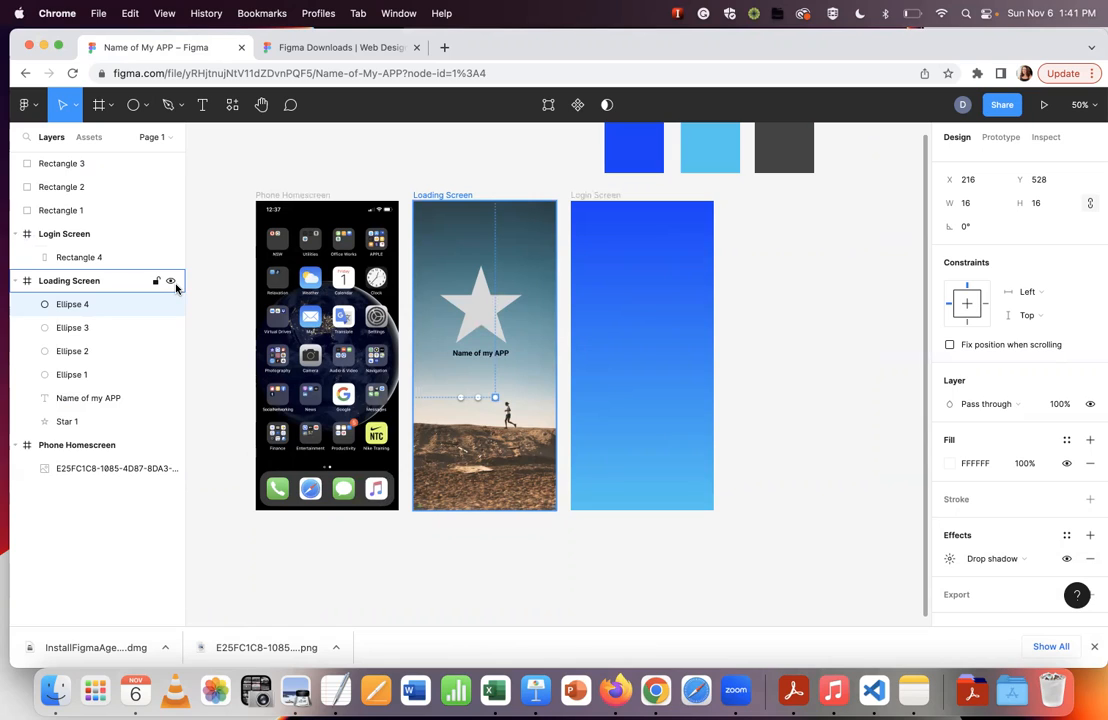
pyautogui.click(502, 529)
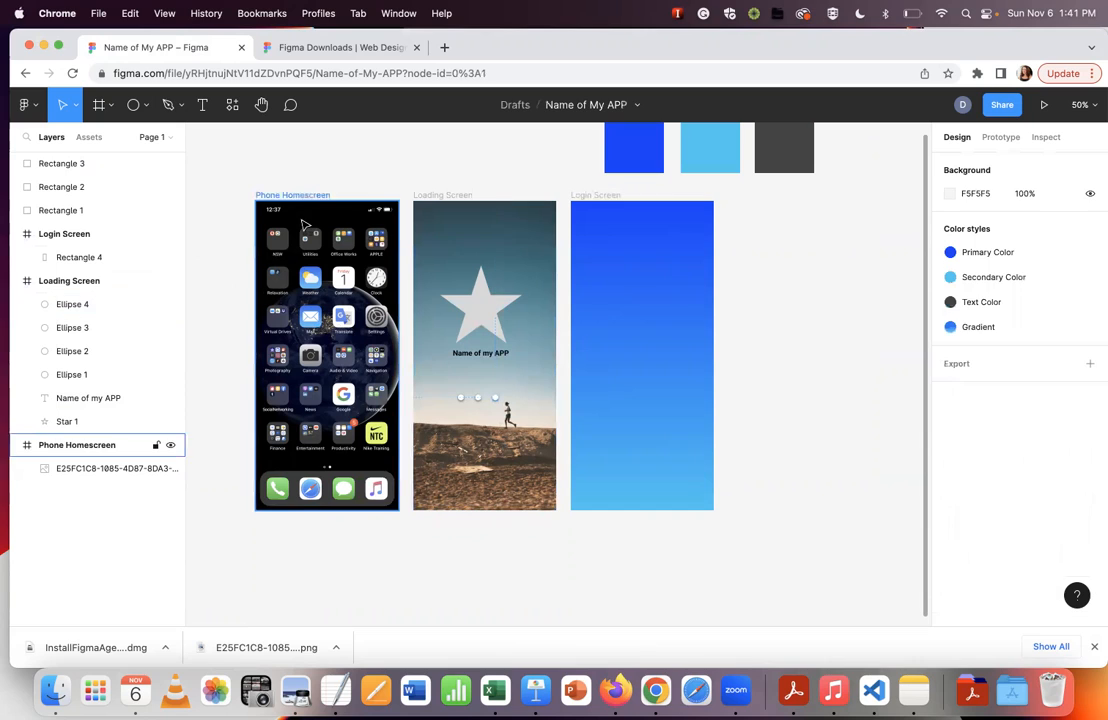
# Search the plugins for "icons" and run Iconify.
pyautogui.click(232, 104)
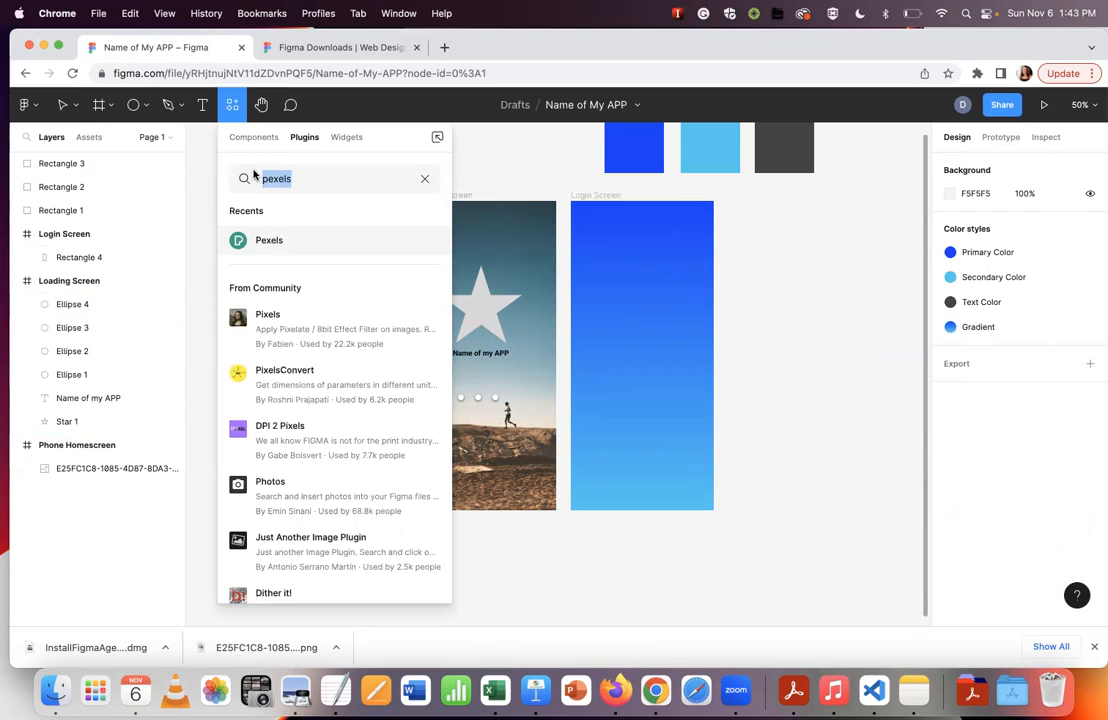
pyautogui.write('icons')
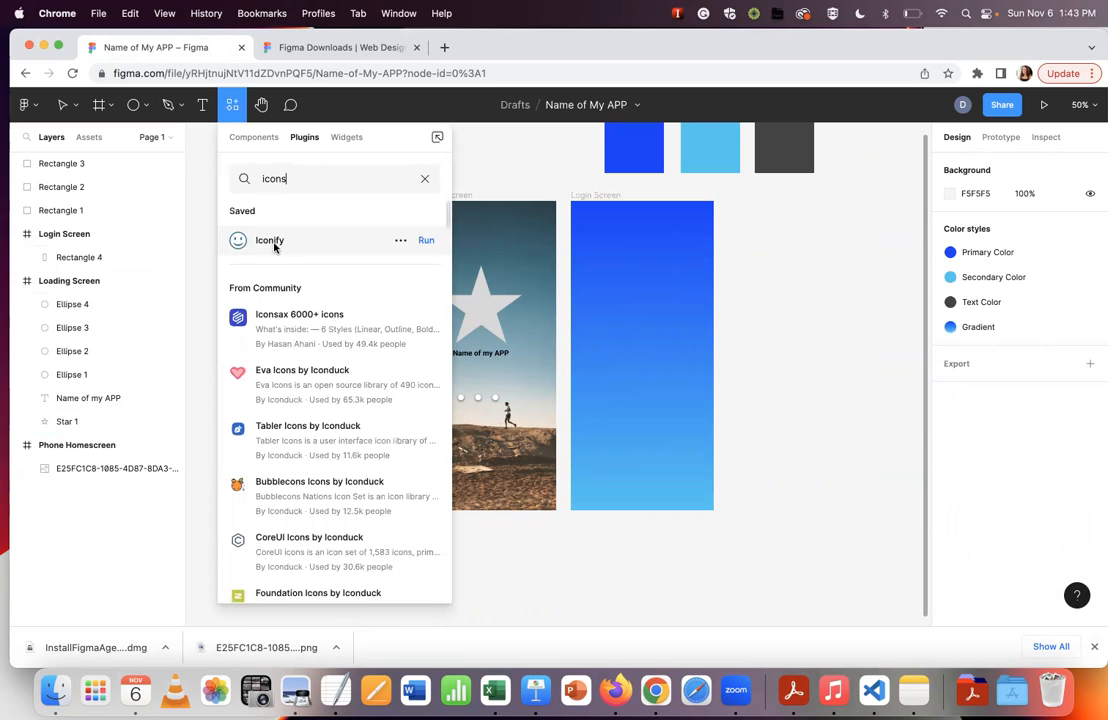
pyautogui.click(272, 242)
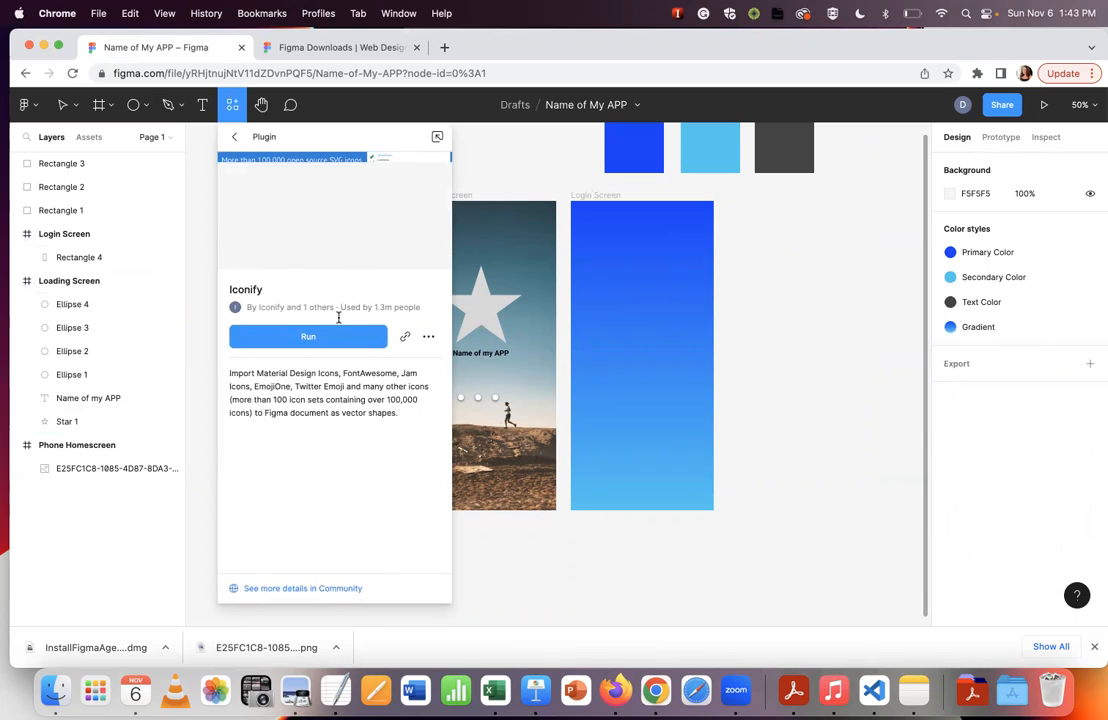
pyautogui.click(338, 343)
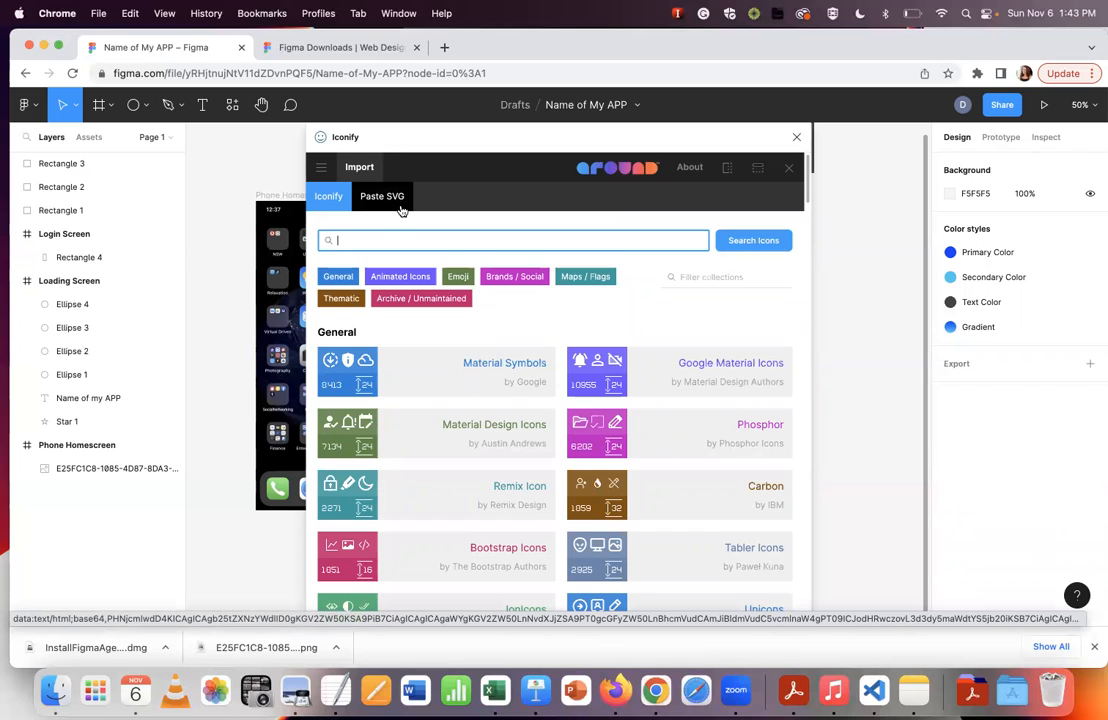
# Search Iconify for "facebook", import the akar-icons:facebook-fill icon and close the plugin.
pyautogui.write('facebook')
pyautogui.press('Return')
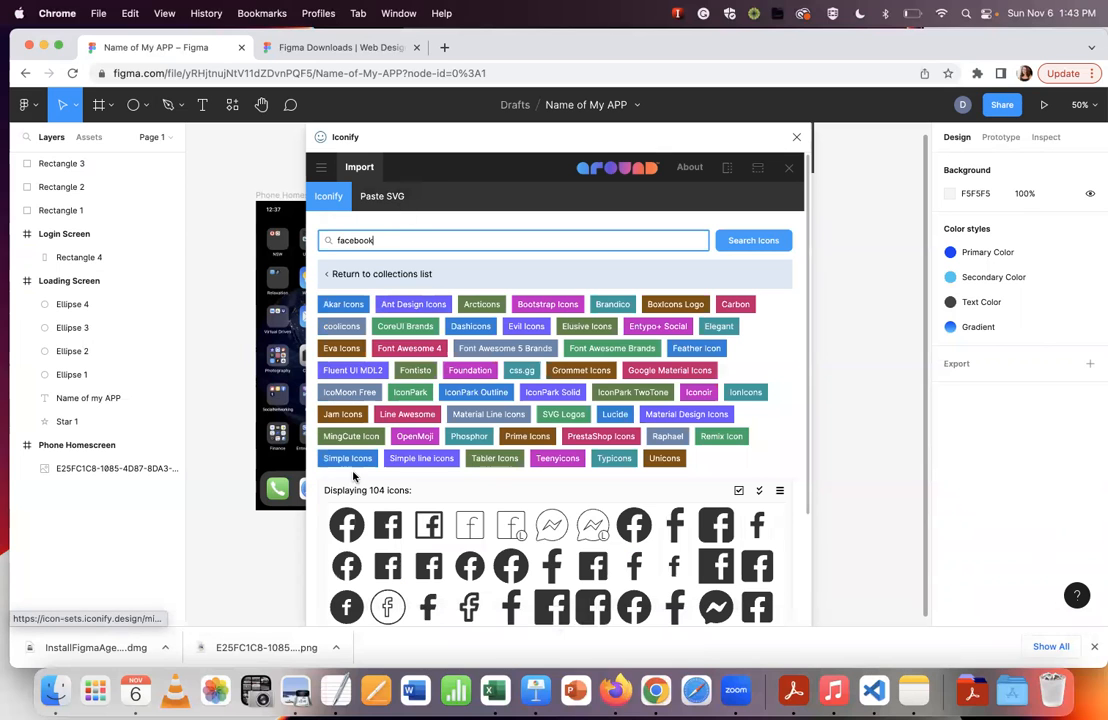
pyautogui.scroll(-3, 357, 484)
pyautogui.scroll(-2, 357, 484)
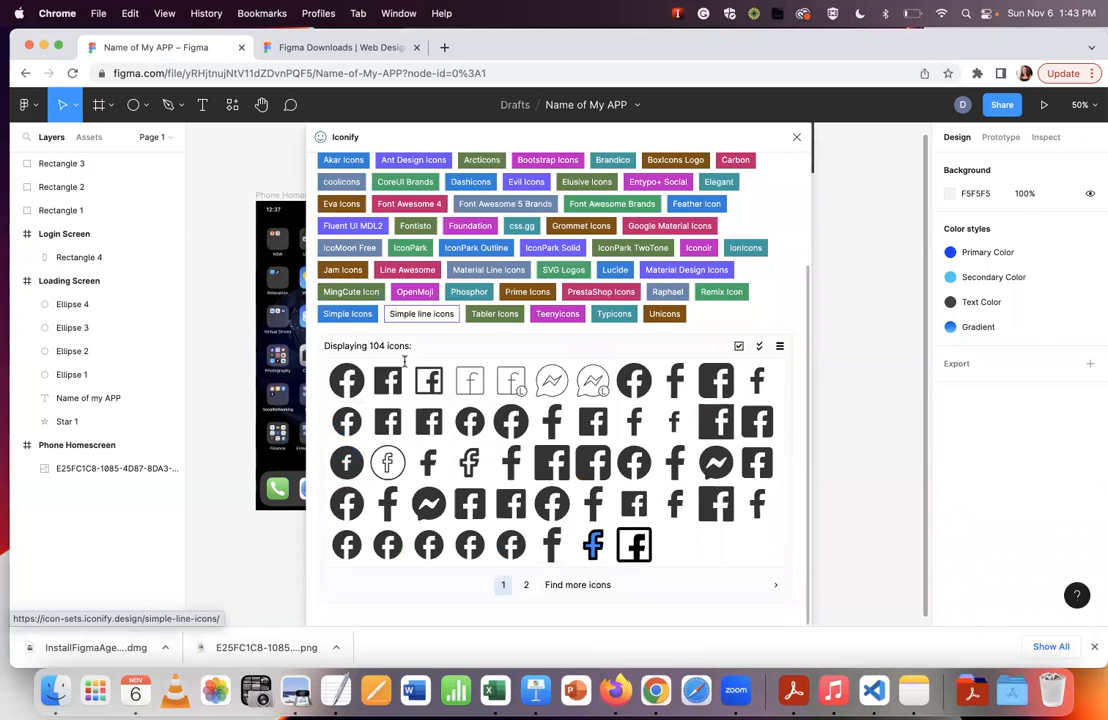
pyautogui.click(344, 382)
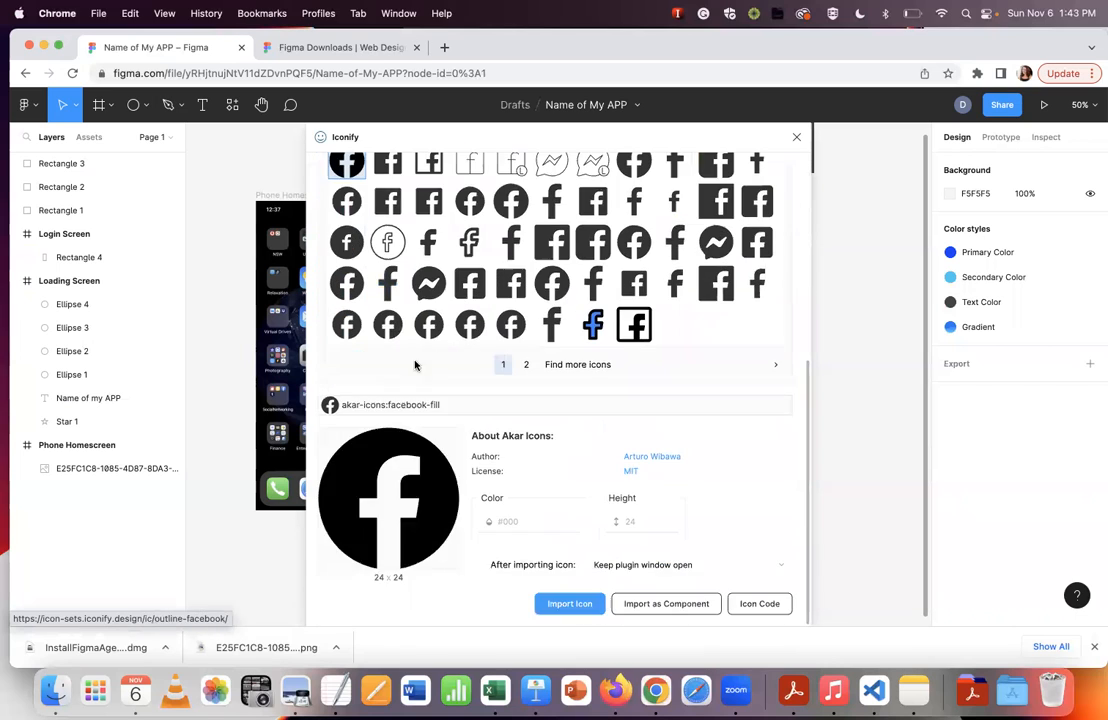
pyautogui.click(572, 605)
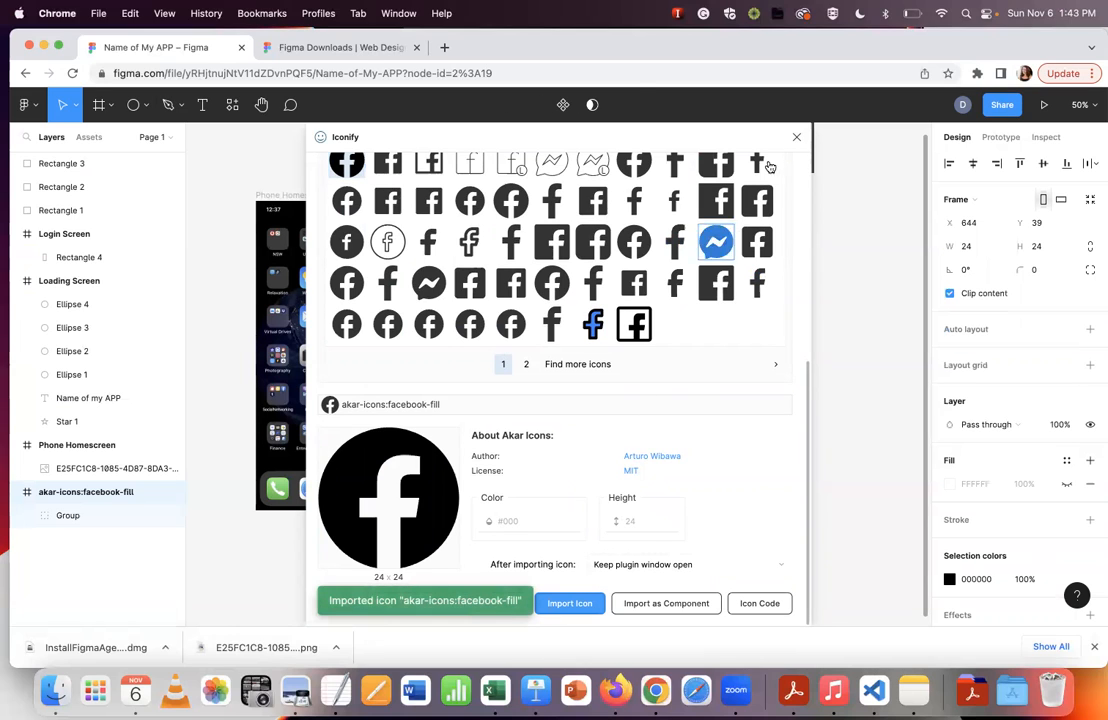
pyautogui.click(797, 139)
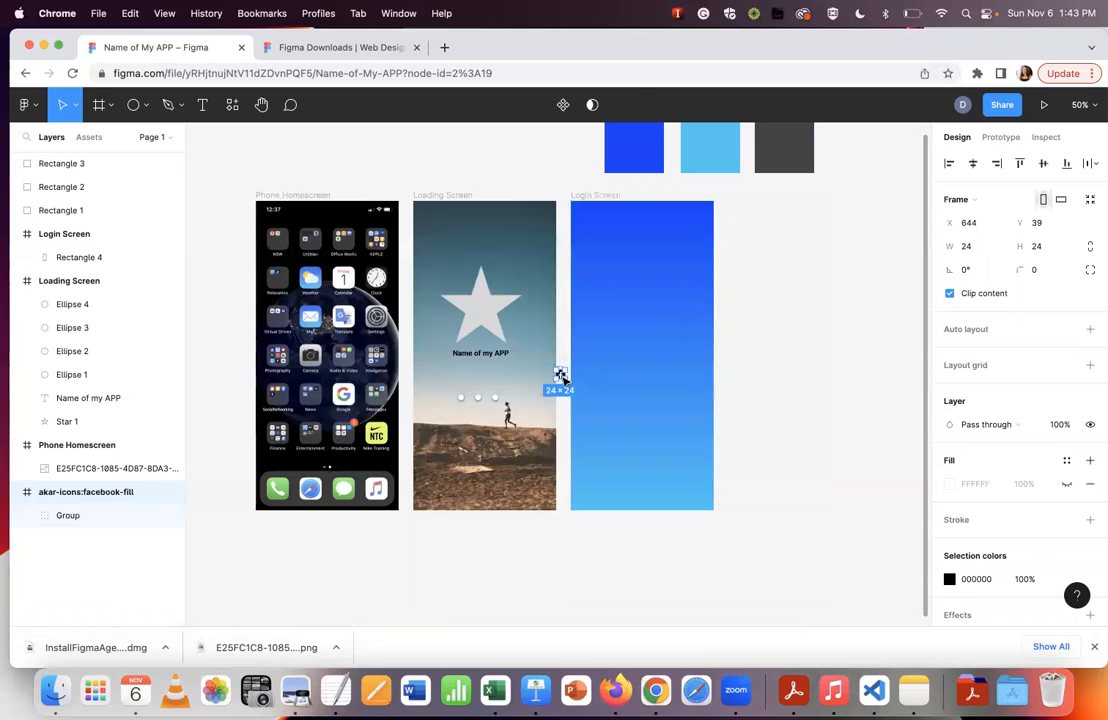
# Place the Facebook icon on the login screen at 61 × 61 and set its color to FFFAFA.
pyautogui.moveTo(560, 375); pyautogui.dragTo(632, 387)
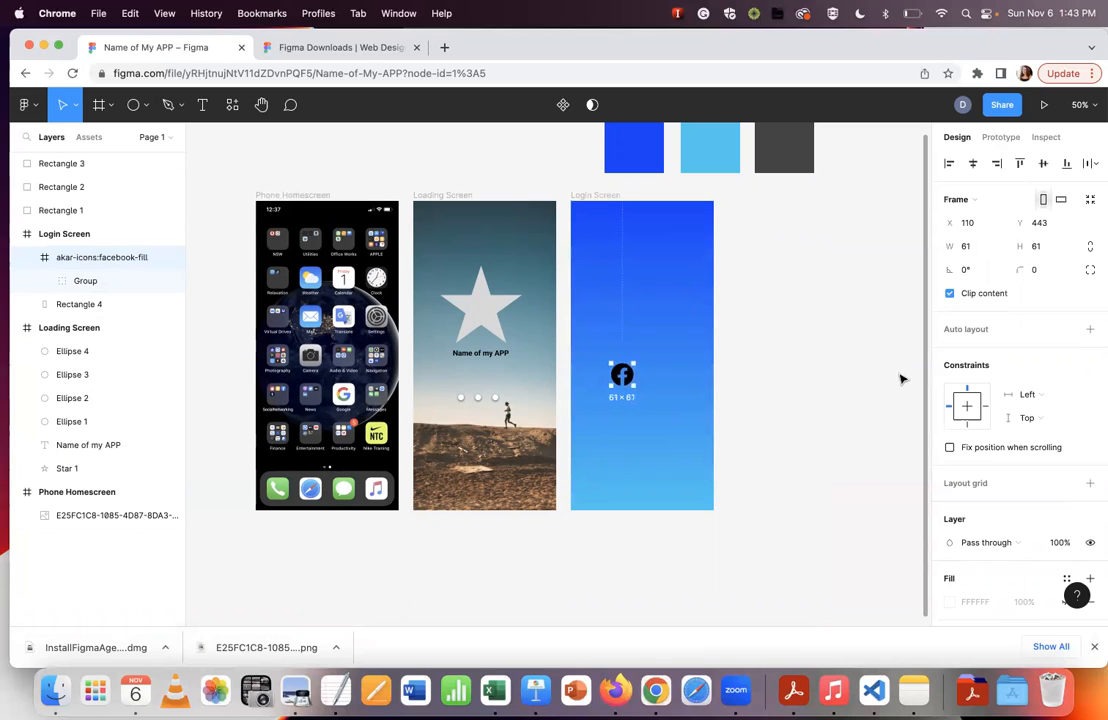
pyautogui.scroll(-2, 963, 537)
pyautogui.scroll(-2, 963, 537)
pyautogui.click(949, 510)
pyautogui.moveTo(811, 354); pyautogui.dragTo(760, 260)
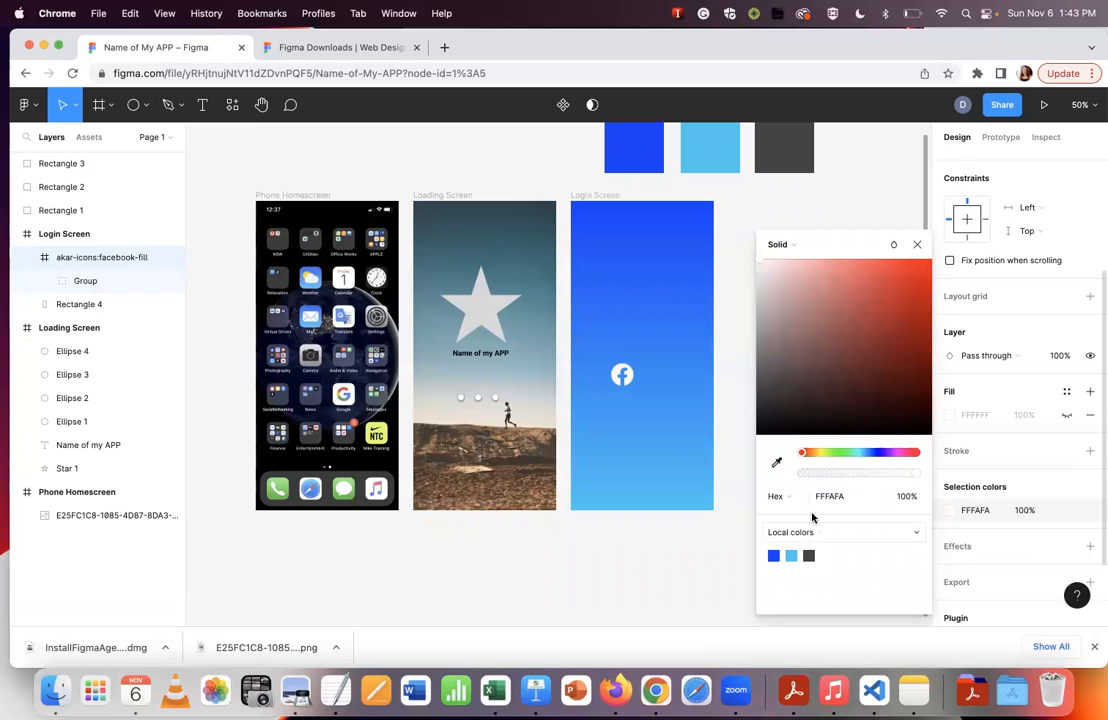
pyautogui.click(918, 245)
# Move the Facebook icon down and slightly left on the login screen to about X 88, Y 539.
pyautogui.click(781, 391)
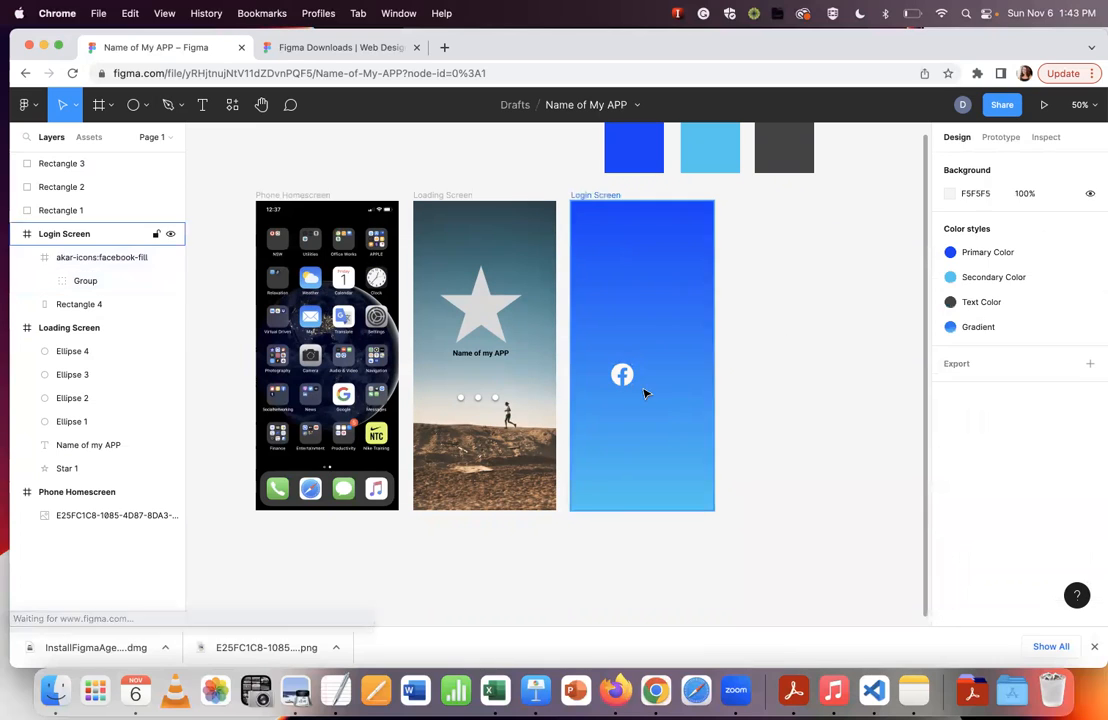
pyautogui.moveTo(622, 386); pyautogui.dragTo(619, 422)
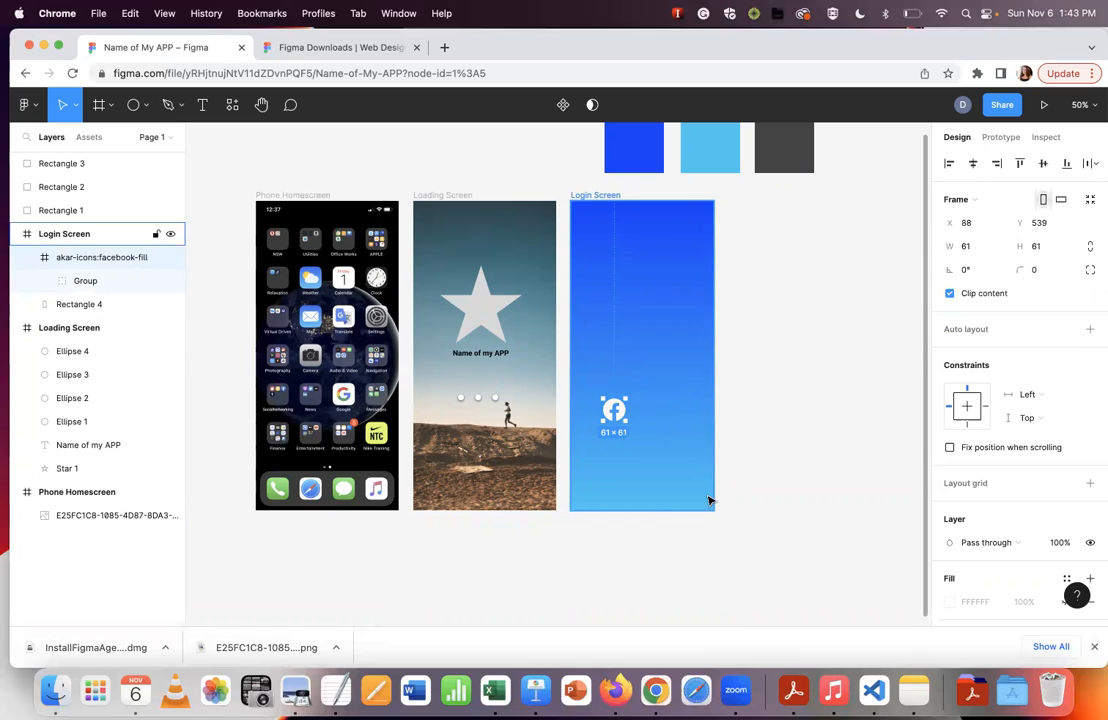
pyautogui.click(848, 215)
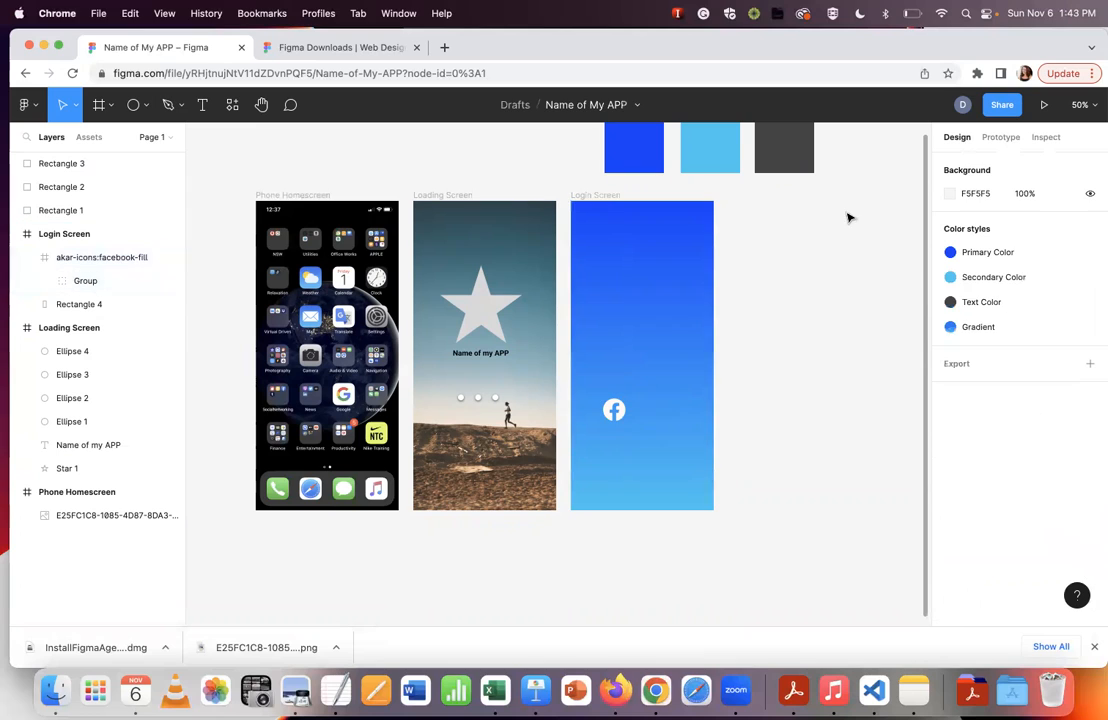
# Look at the Publish to Community sharing option and copy the file's link from the invite options.
pyautogui.click(1001, 105)
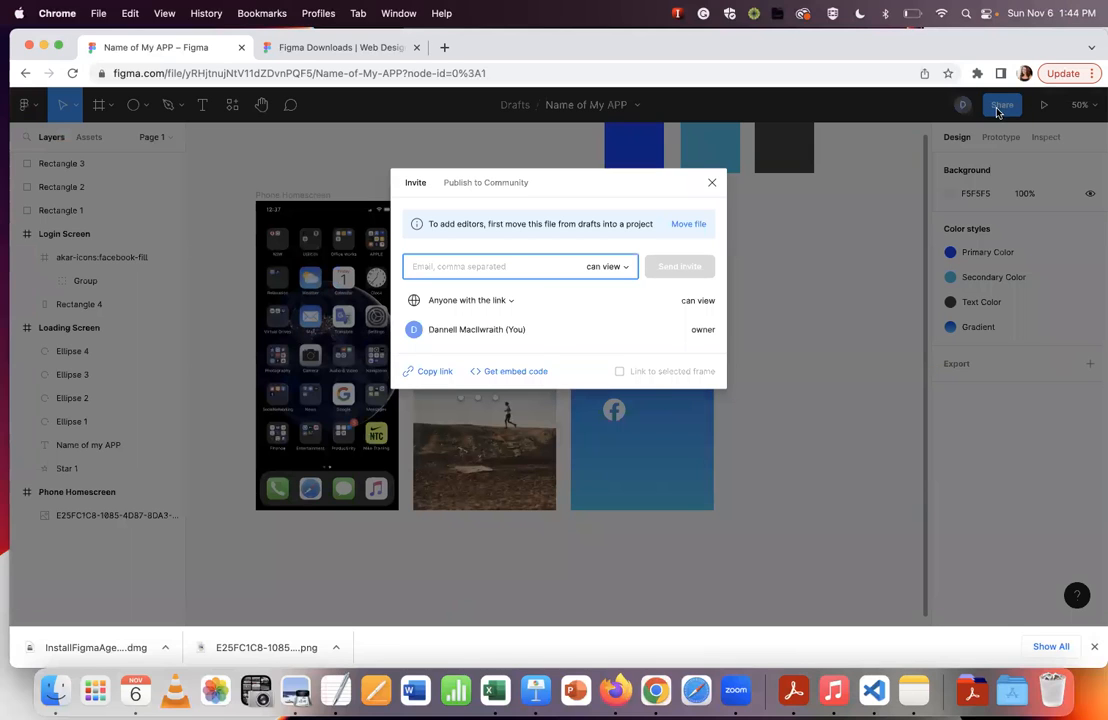
pyautogui.click(477, 186)
pyautogui.click(413, 185)
pyautogui.click(433, 373)
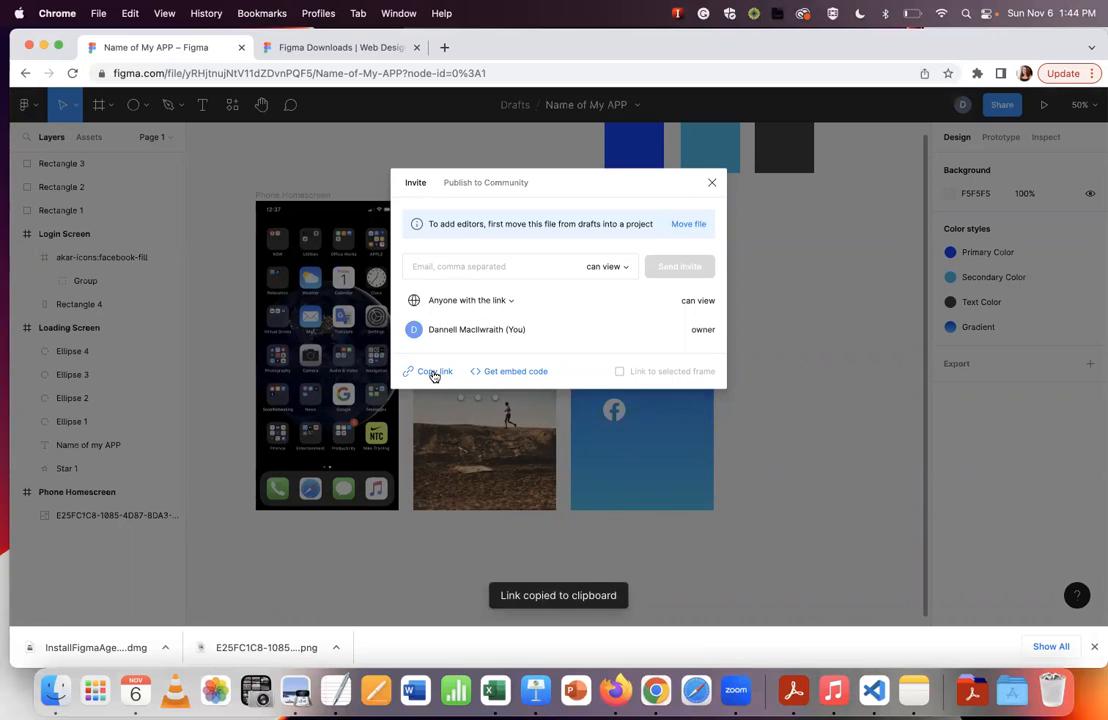